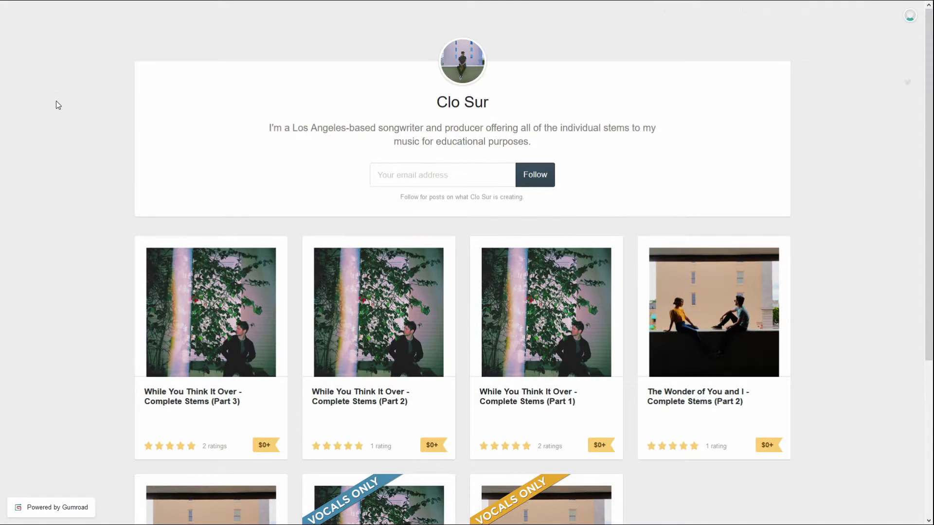
pyautogui.middleClick(57, 101)
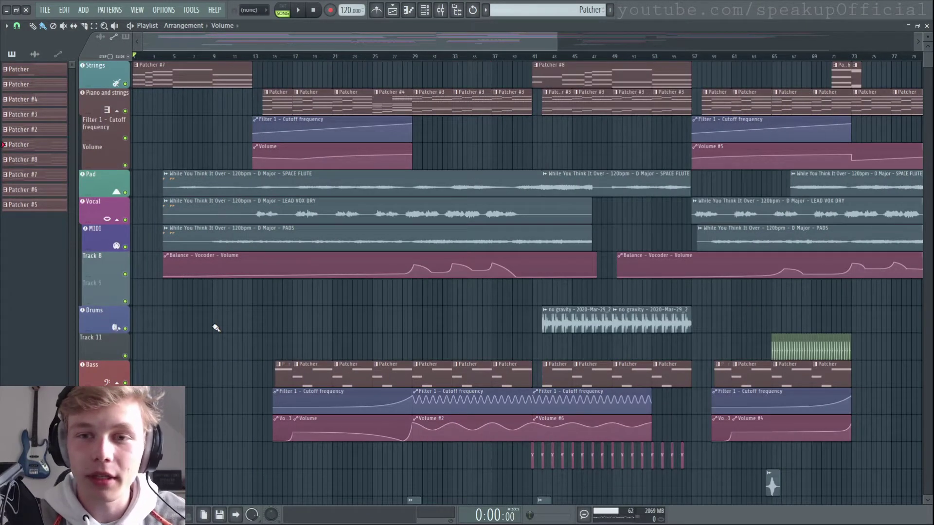
pyautogui.scroll(3, 103, 307)
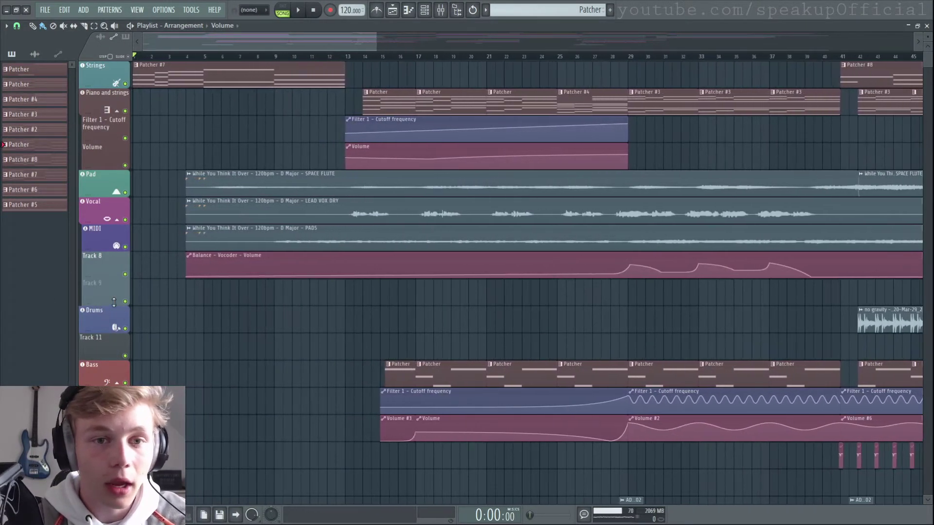
pyautogui.scroll(-2, 155, 305)
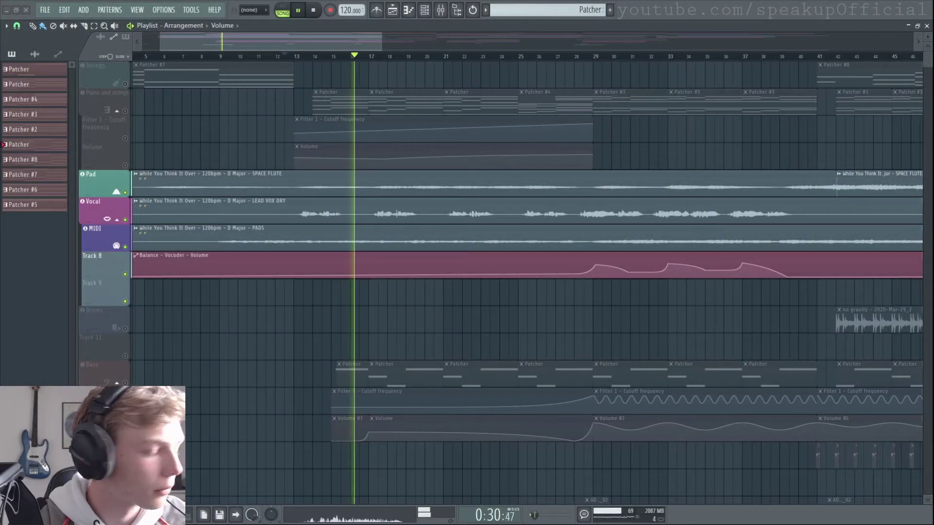
# - Play the soloed pad, vocal and MIDI tracks from bar 29 and again from shortly before bar 33
pyautogui.scroll(-2, 290, 356)
pyautogui.scroll(-2, 290, 356)
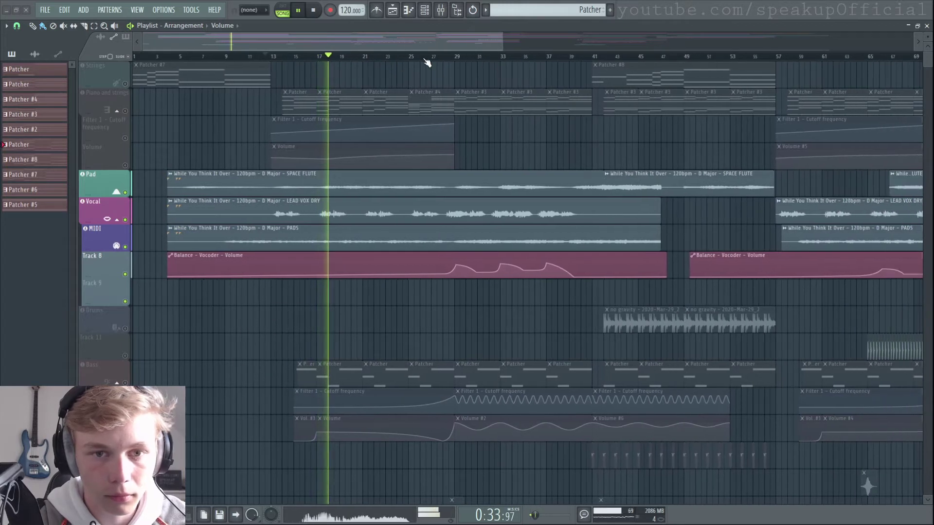
pyautogui.click(455, 57)
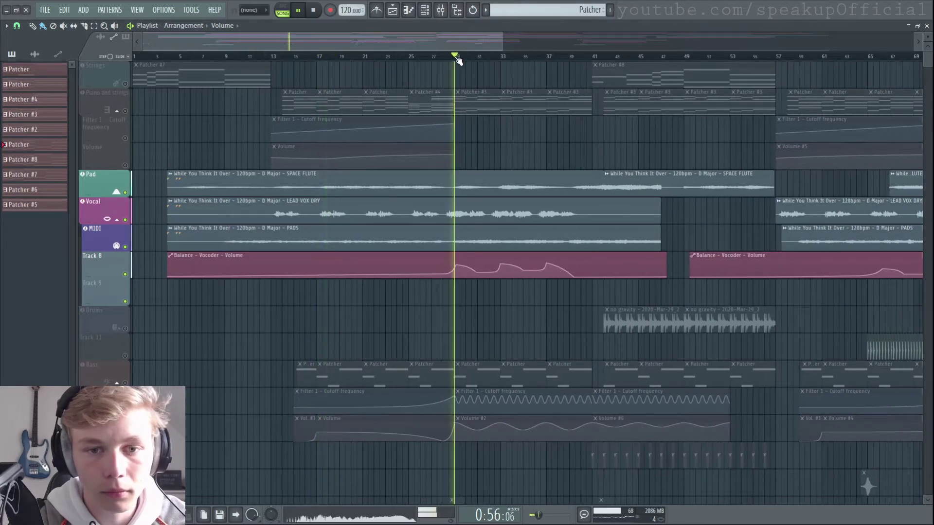
pyautogui.click(495, 57)
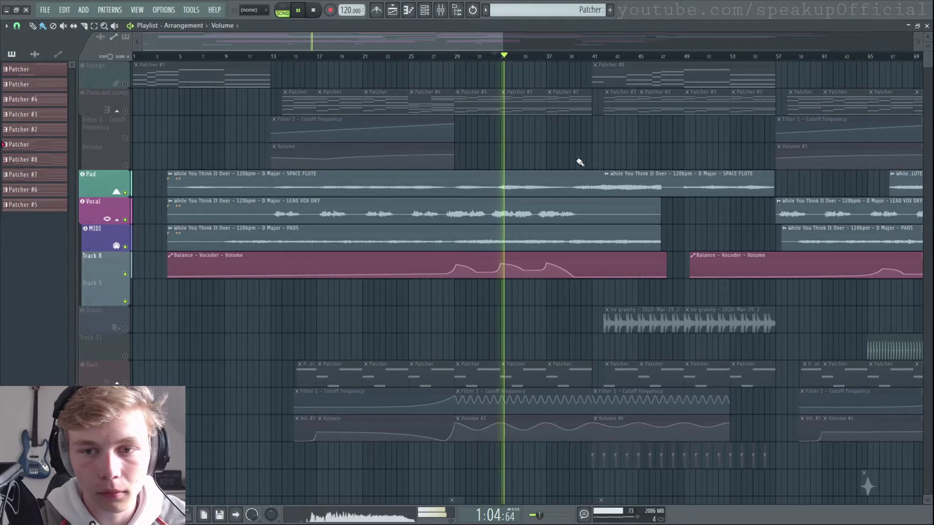
pyautogui.scroll(-3, 463, 144)
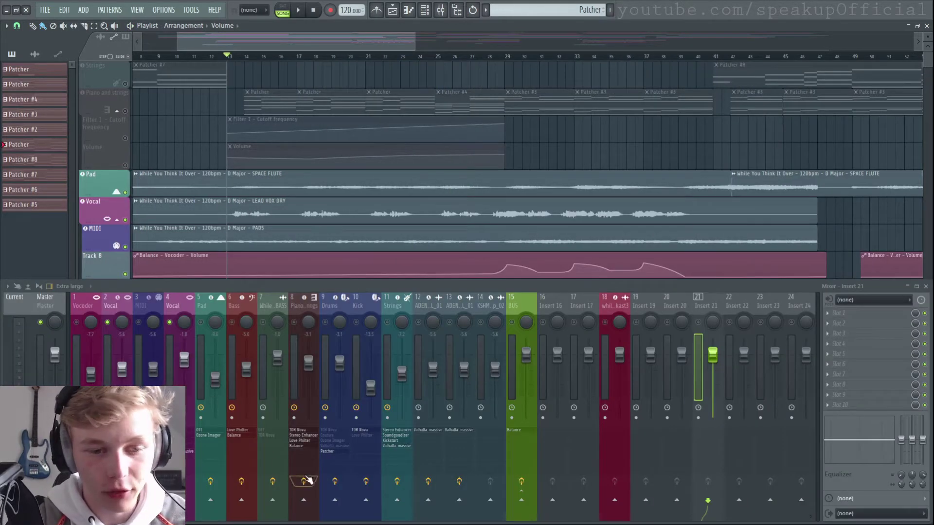
# - Listen to the vocal from bar 17 and from around bars 29, 33 and 36, then stop playback
pyautogui.click(309, 57)
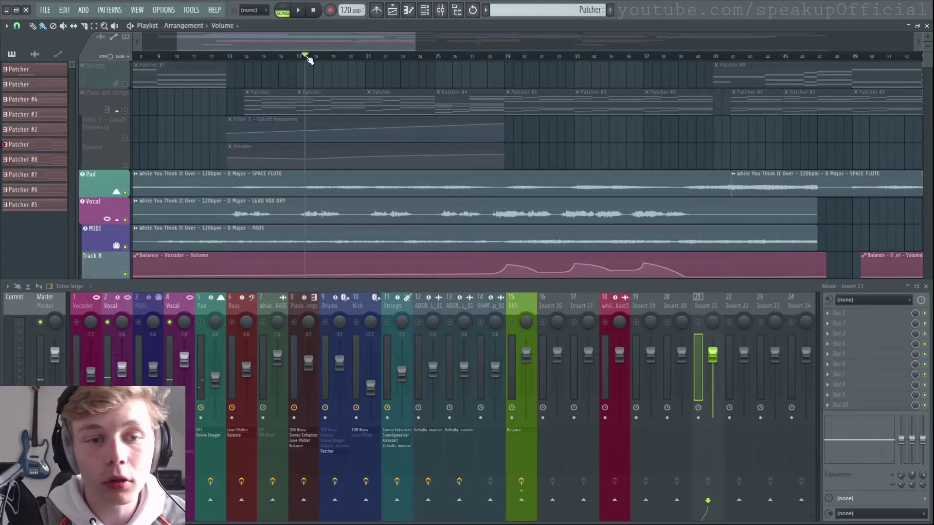
pyautogui.press('space')
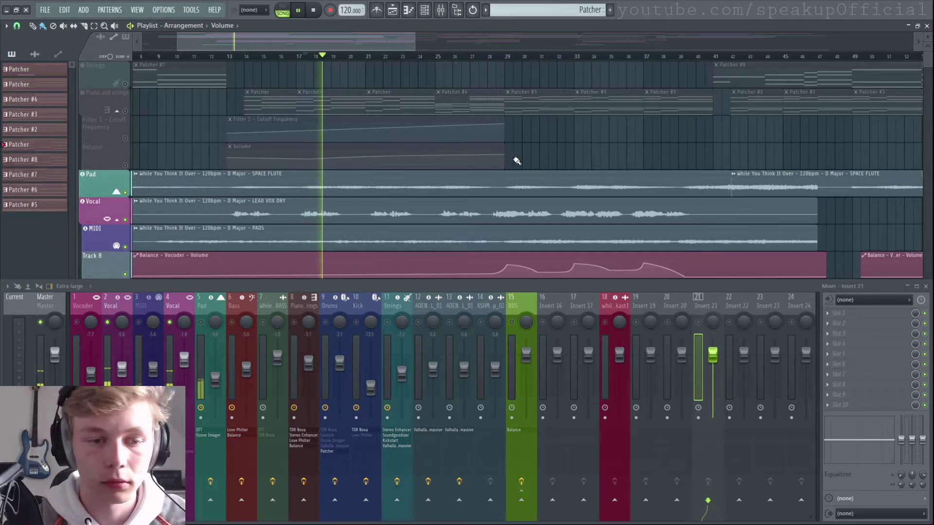
pyautogui.click(506, 58)
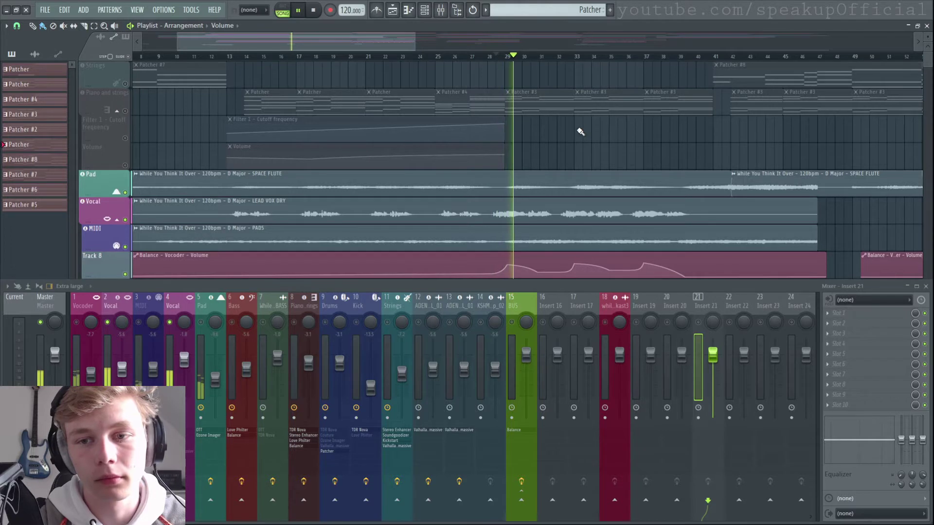
pyautogui.click(586, 57)
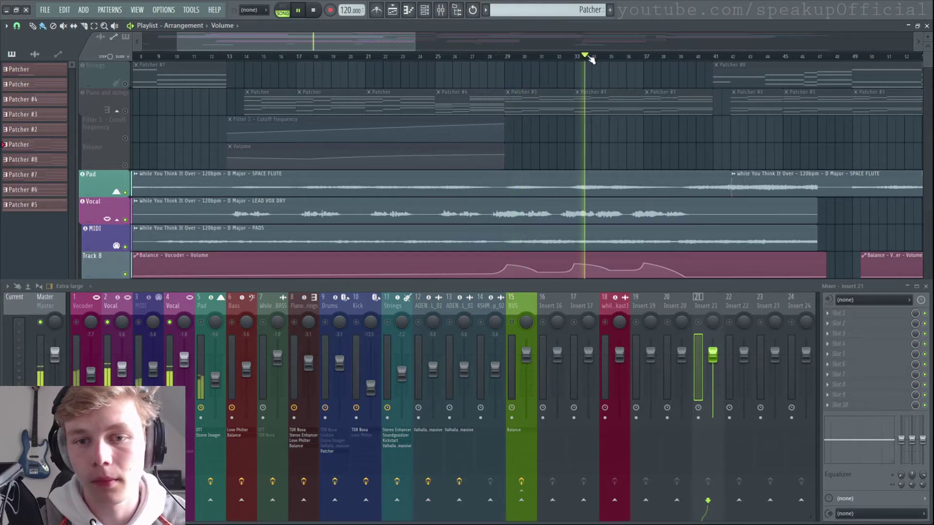
pyautogui.click(637, 57)
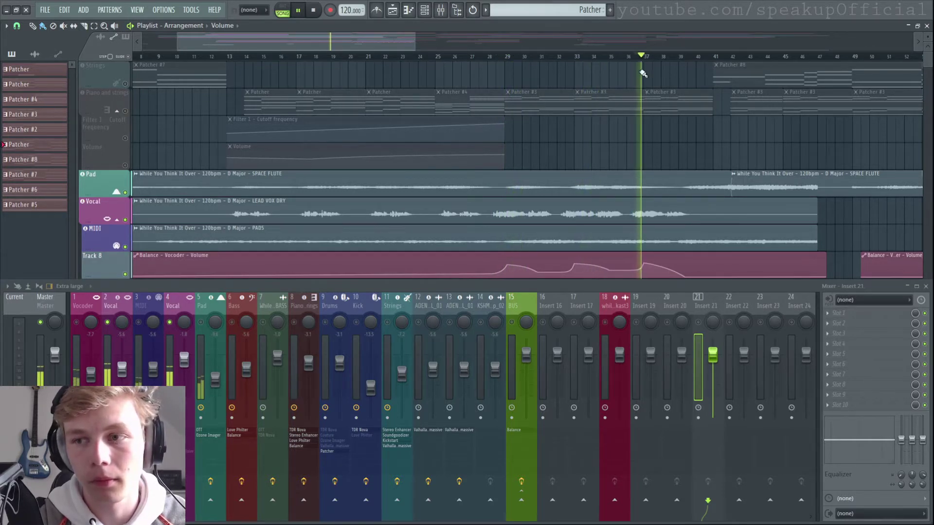
pyautogui.press('space')
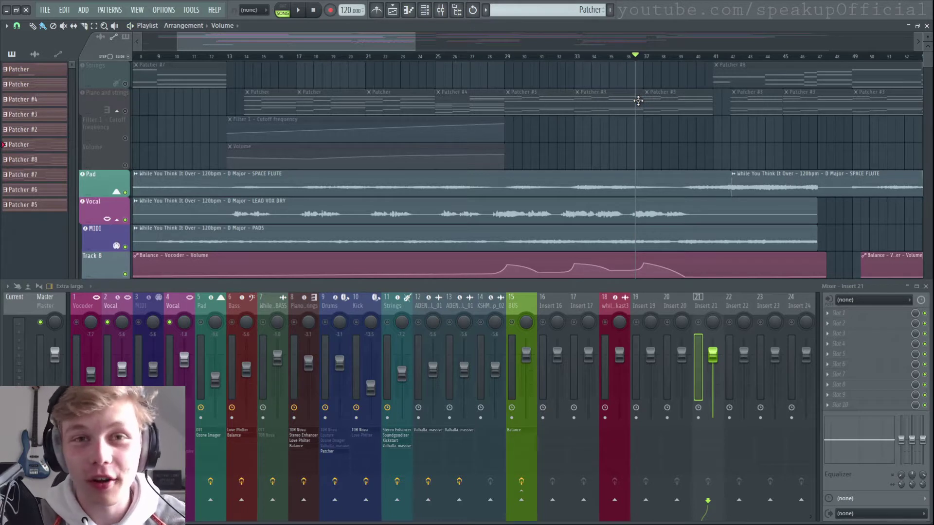
# - Open MAutoPitch on the Vocal mixer track, examine its tuning, effects and scale settings, and close it
pyautogui.click(776, 256)
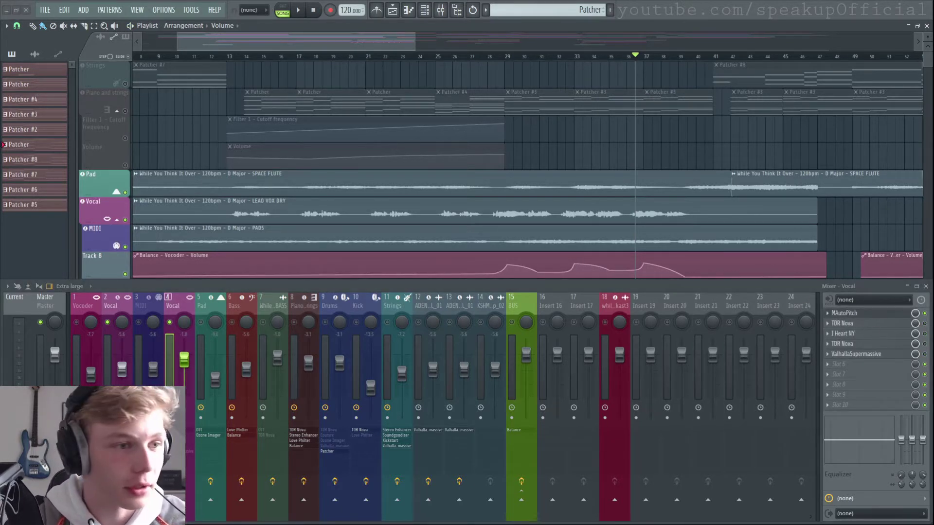
pyautogui.click(843, 312)
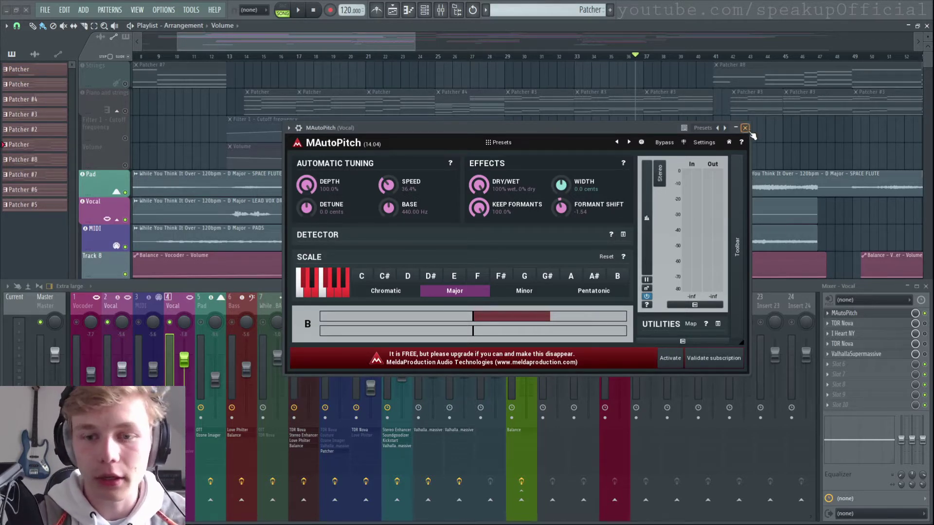
pyautogui.click(746, 129)
# - Listen to the pitch-corrected vocal from bar 13 and from just before bar 29, then stop playback
pyautogui.click(228, 57)
pyautogui.press('space')
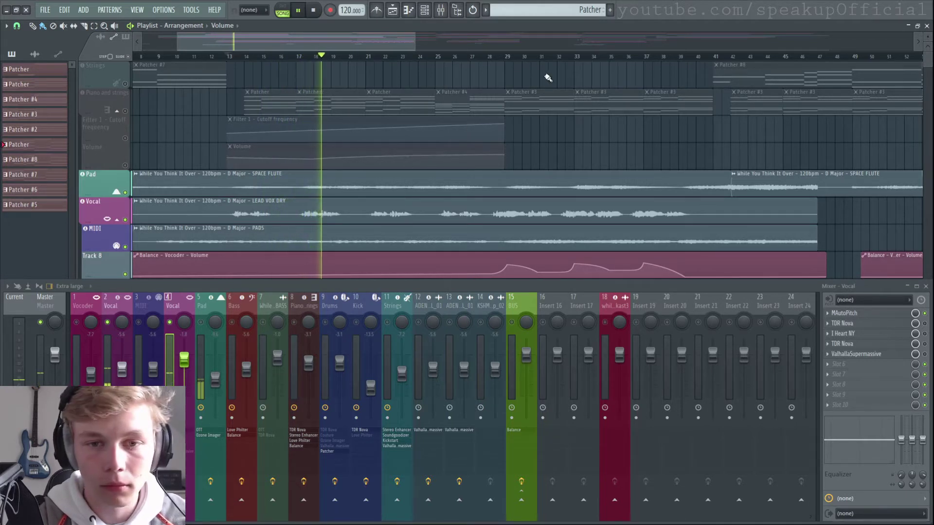
pyautogui.click(496, 58)
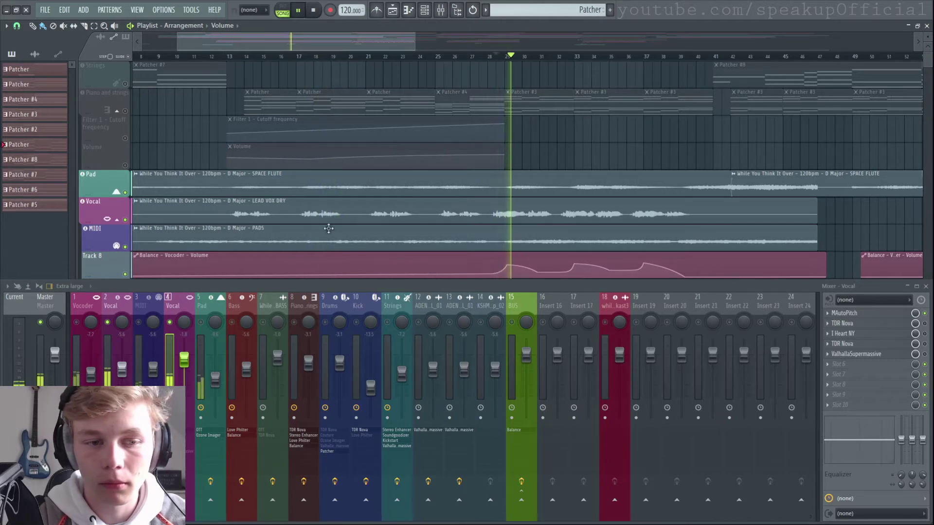
pyautogui.press('space')
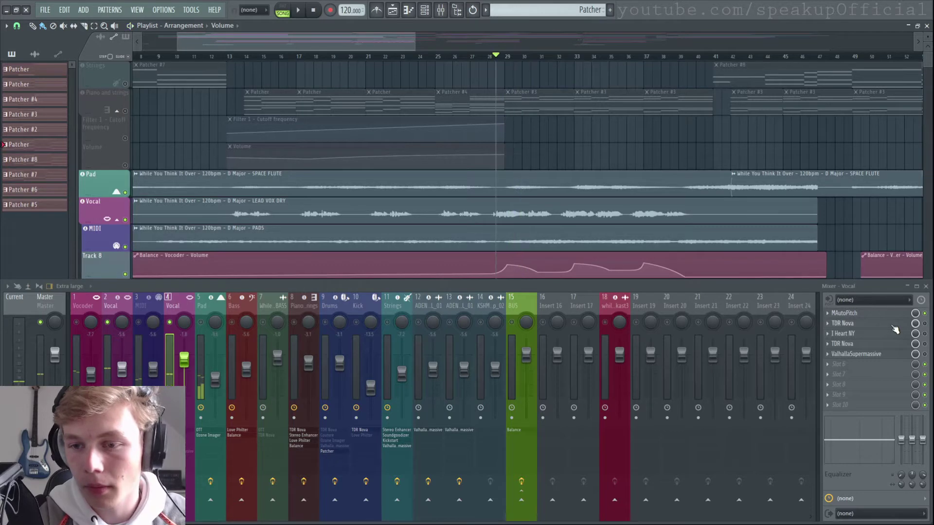
# - Enable the first TDR Nova equalizer and the I Heart NY compressor on the Vocal mixer track and review their settings
pyautogui.click(896, 326)
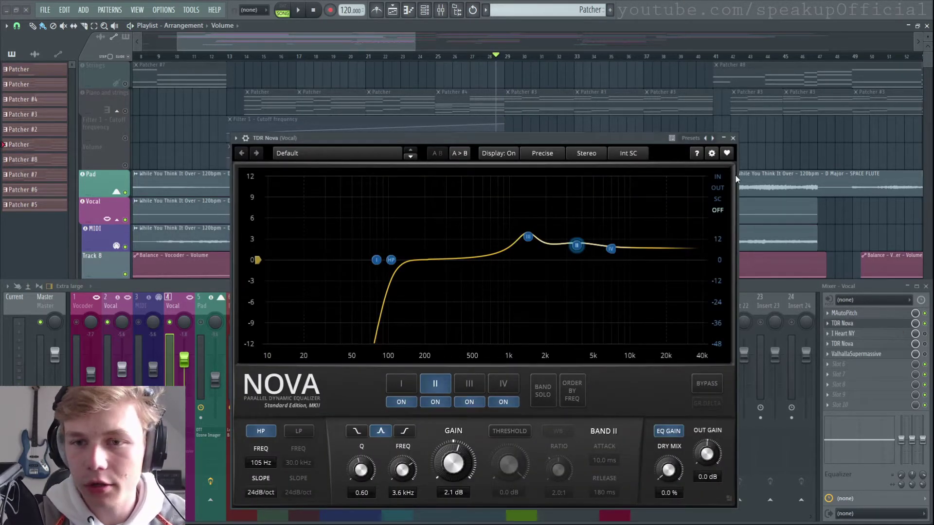
pyautogui.moveTo(565, 143); pyautogui.dragTo(560, 125)
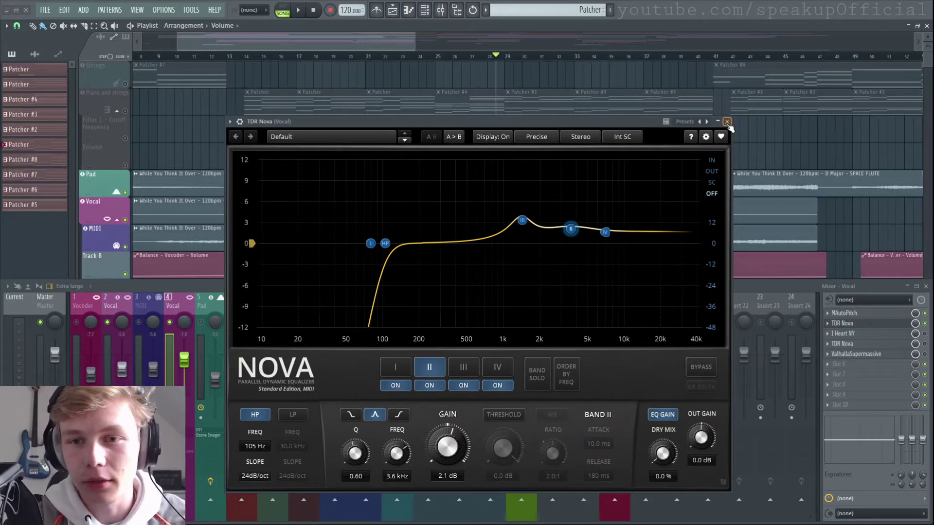
pyautogui.click(726, 122)
pyautogui.click(908, 335)
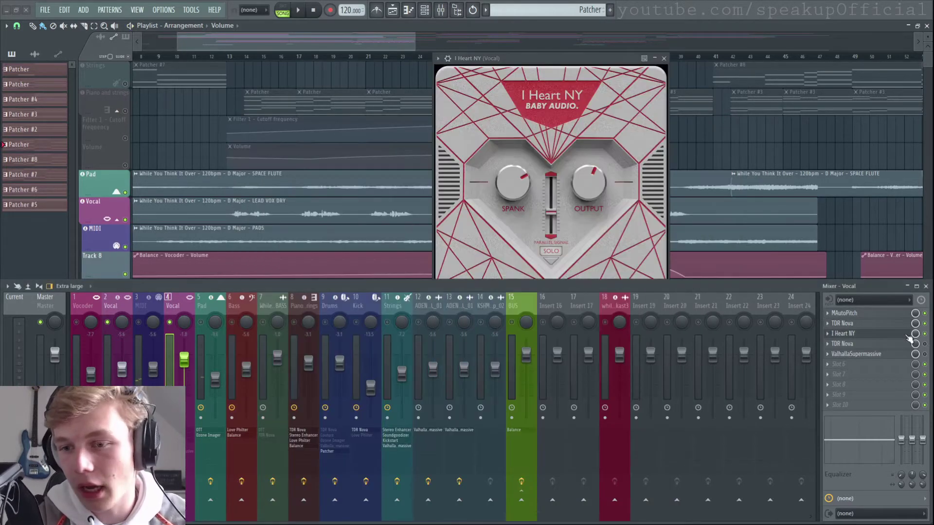
pyautogui.click(664, 58)
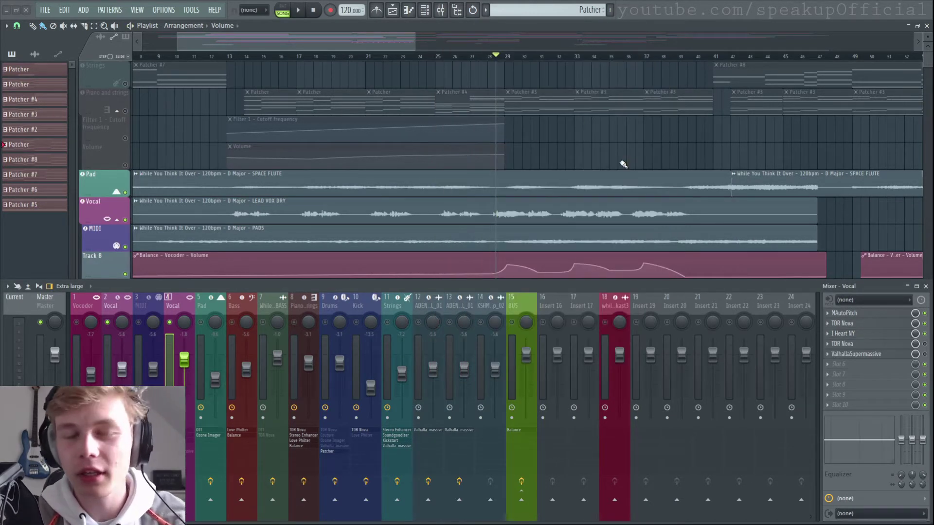
# - Listen to the equalized and compressed vocal from just before bar 29 and from bar 13, then stop playback
pyautogui.click(505, 55)
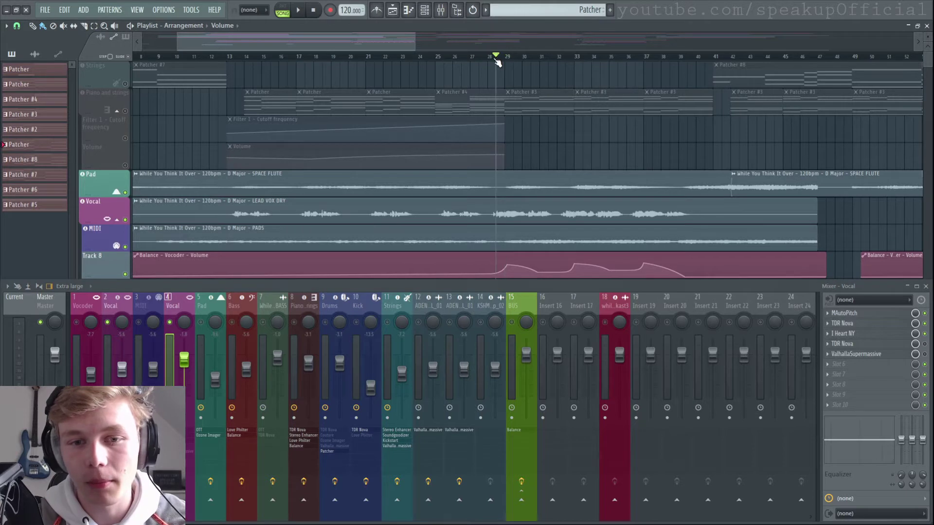
pyautogui.press('space')
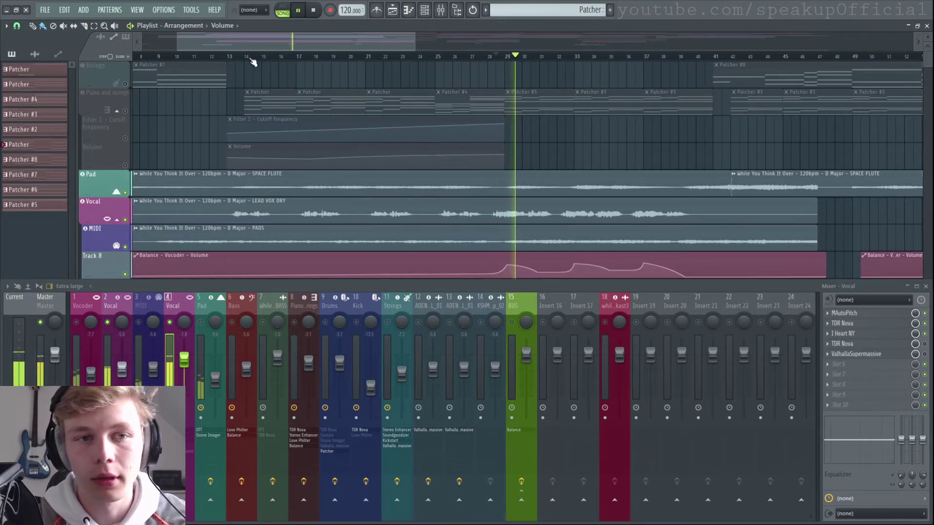
pyautogui.click(230, 56)
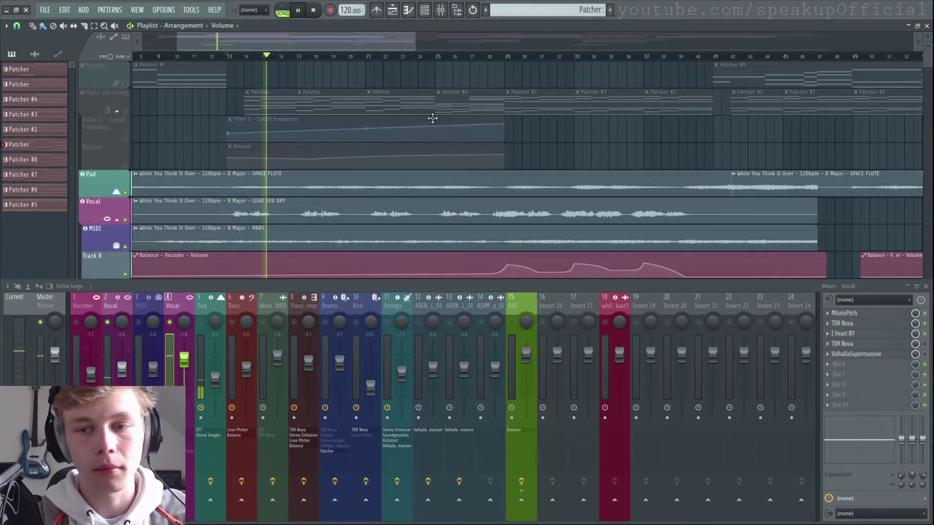
pyautogui.press('space')
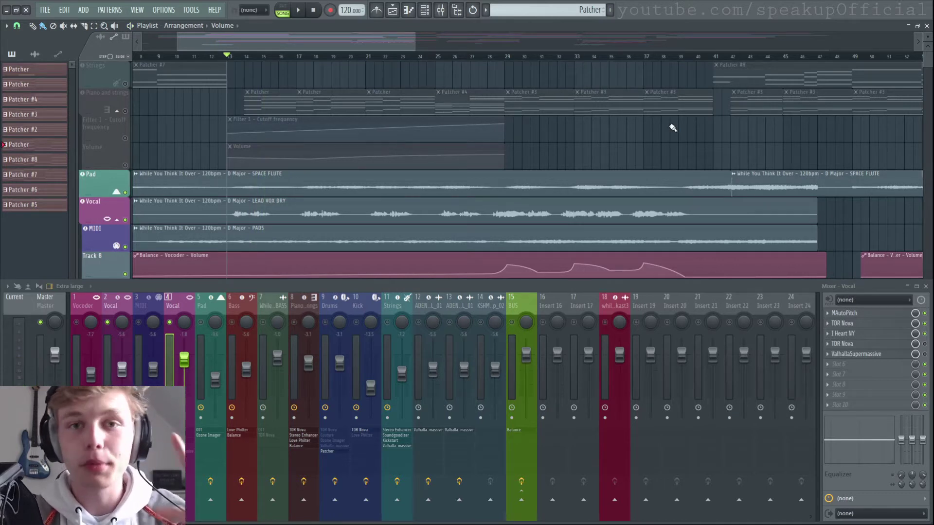
# - Enable the second TDR Nova with the De-ess (linked) preset on the Vocal mixer track and review its curve
pyautogui.click(856, 344)
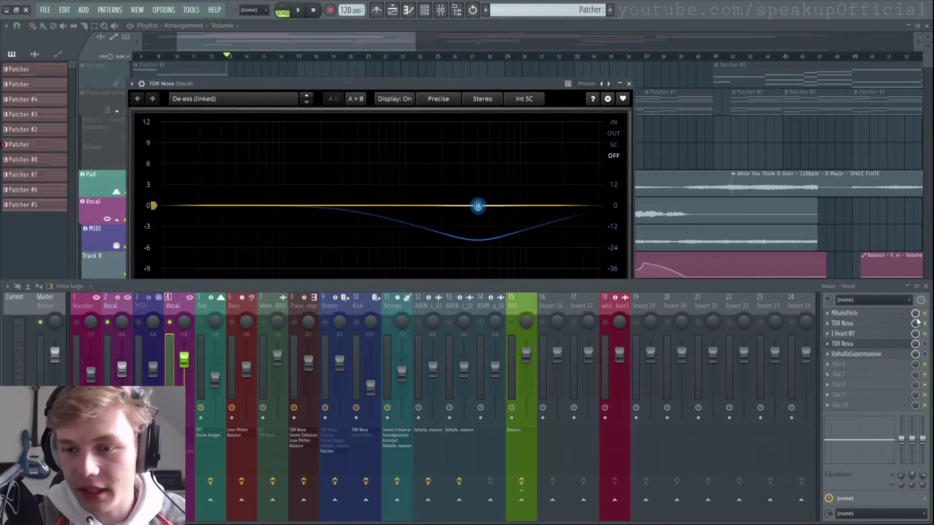
pyautogui.moveTo(531, 85); pyautogui.dragTo(604, 82)
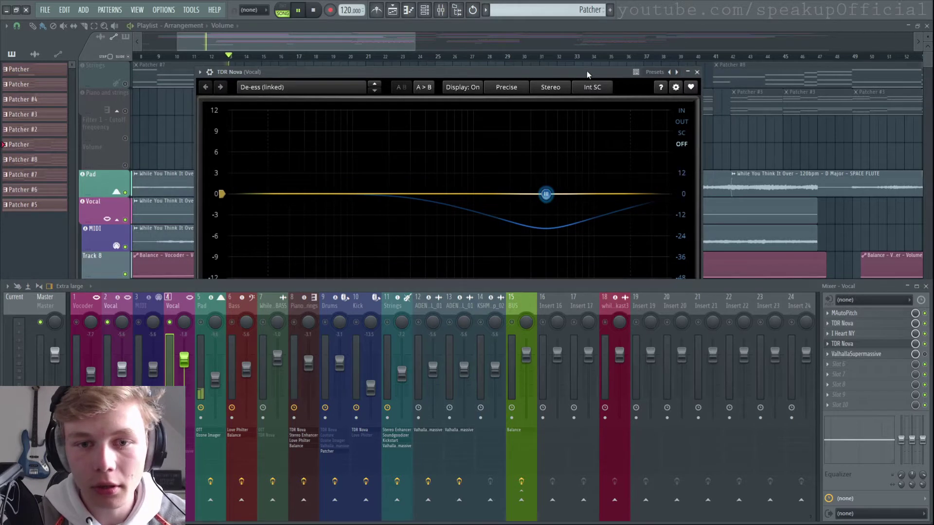
pyautogui.click(663, 147)
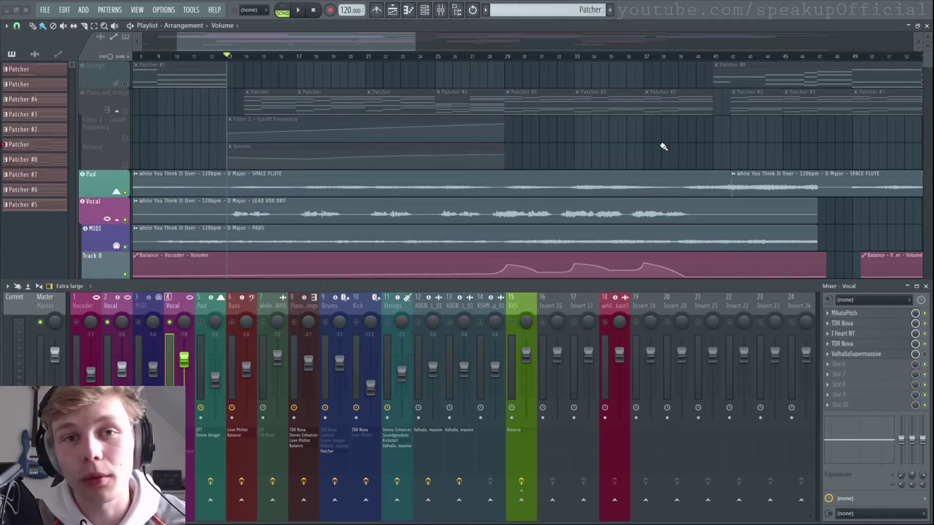
# - Enable ValhallaSupermassive on the Vocal mixer track and review its Massive Vocal preset settings in full view
pyautogui.click(899, 354)
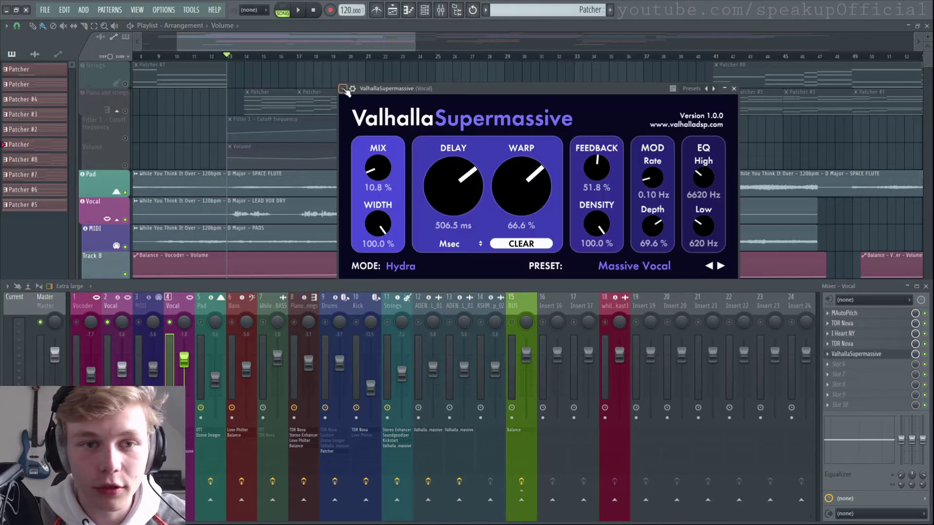
pyautogui.click(343, 89)
pyautogui.click(377, 293)
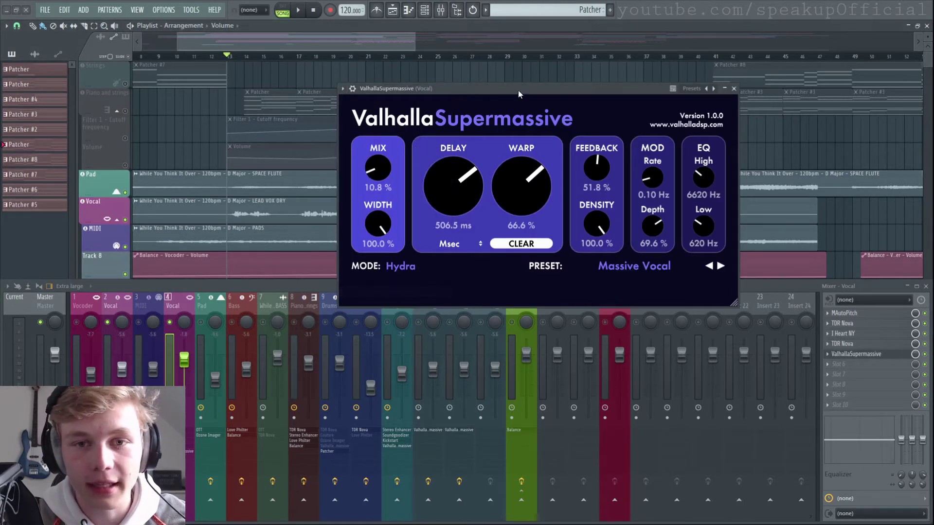
pyautogui.moveTo(518, 94); pyautogui.dragTo(599, 183)
# - Listen to the vocal with the full effect chain from bar 13 and from around bar 28, closing the reverb window
pyautogui.press('space')
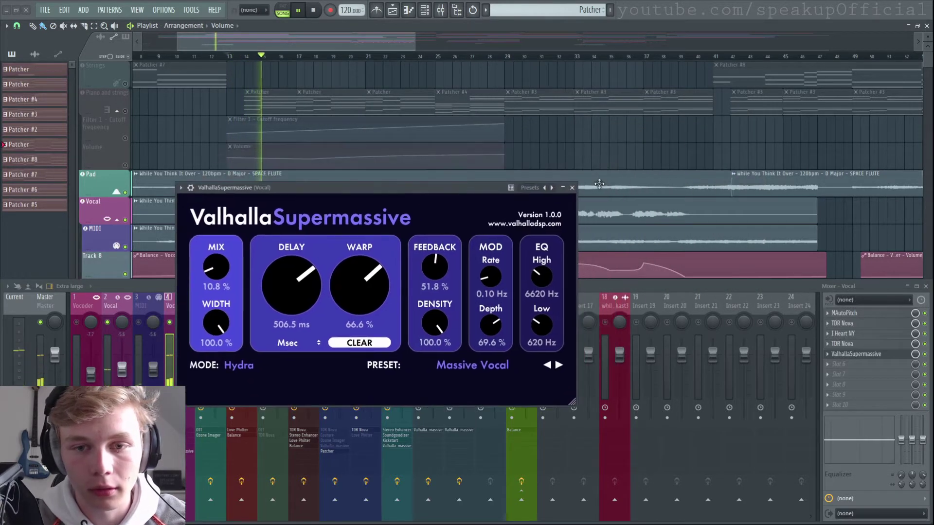
pyautogui.click(571, 187)
pyautogui.press('space')
pyautogui.click(492, 58)
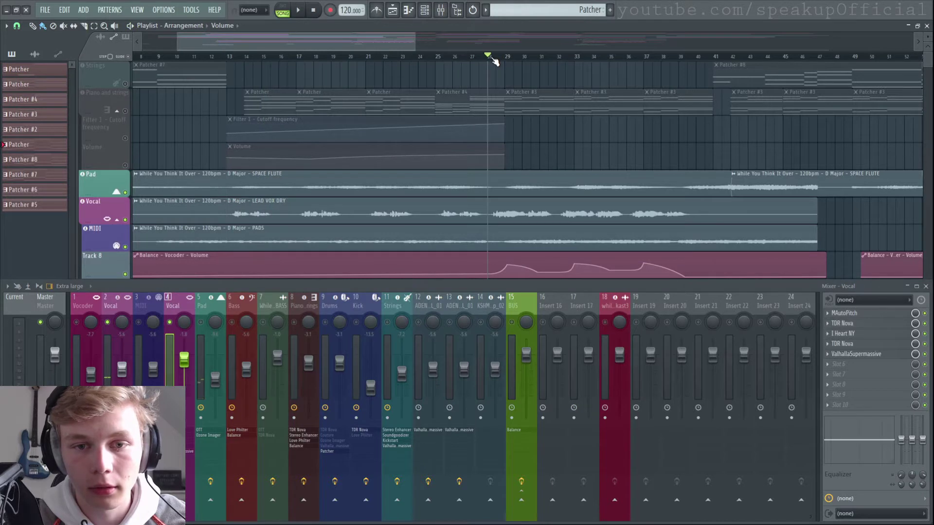
pyautogui.press('space')
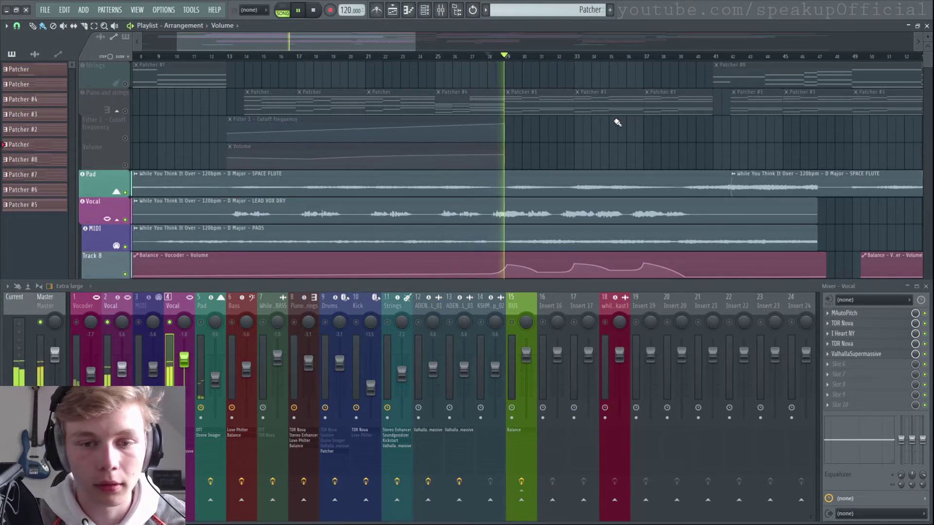
pyautogui.scroll(-1, 618, 123)
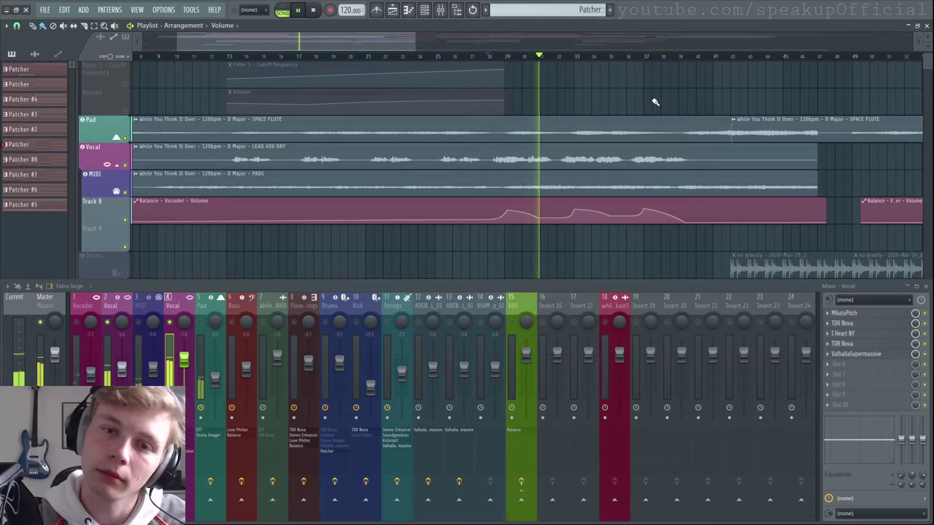
# - Unmute the Vocoder mixer track and audition it from around bar 28, first without and then with the main Vocal track
pyautogui.press('space')
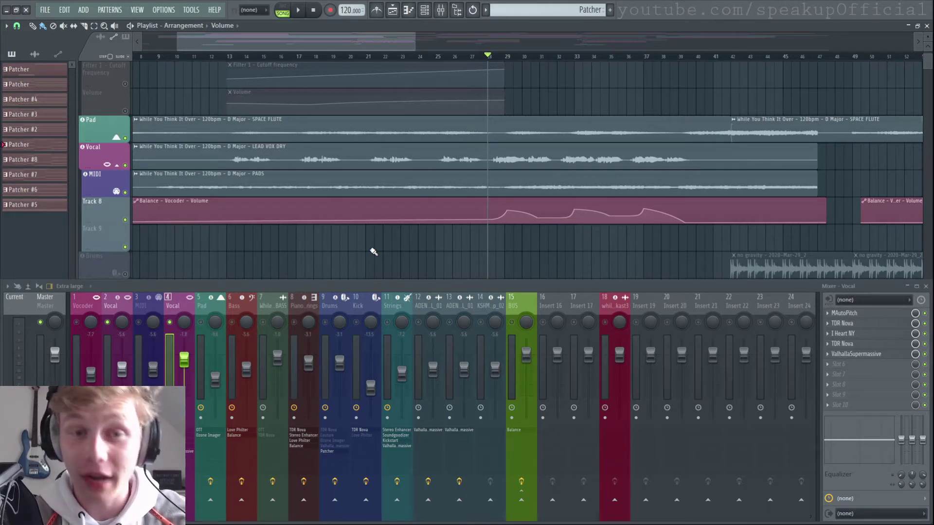
pyautogui.click(76, 322)
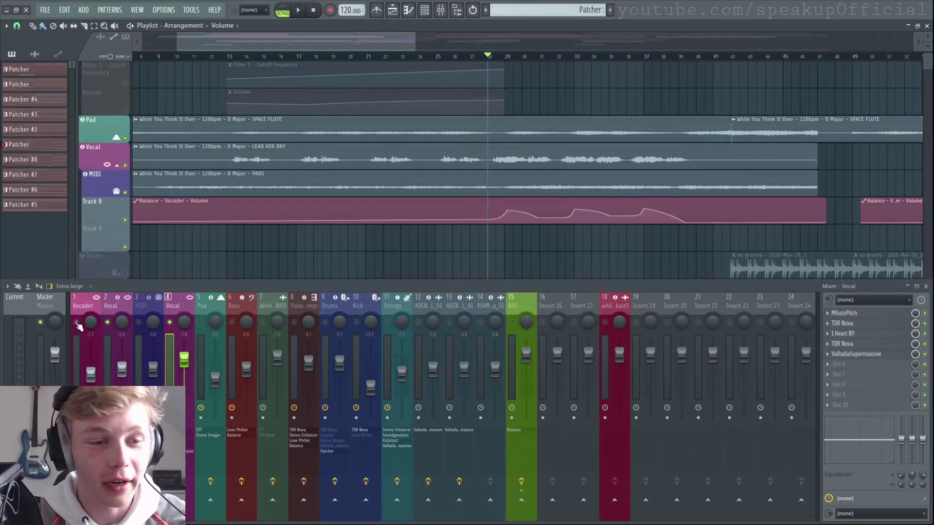
pyautogui.moveTo(476, 57)
pyautogui.mouseDown()
pyautogui.moveTo(462, 57)
pyautogui.moveTo(506, 61)
pyautogui.mouseUp()
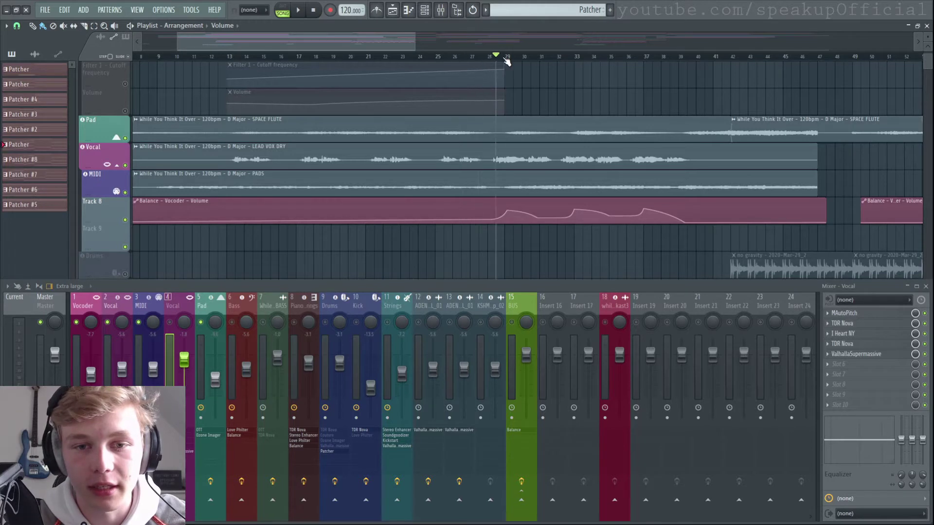
pyautogui.press('space')
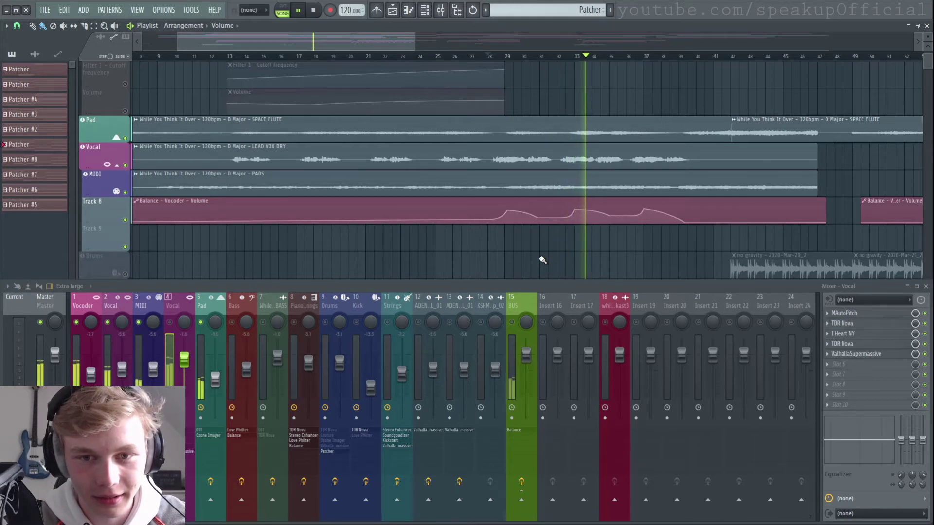
pyautogui.press('space')
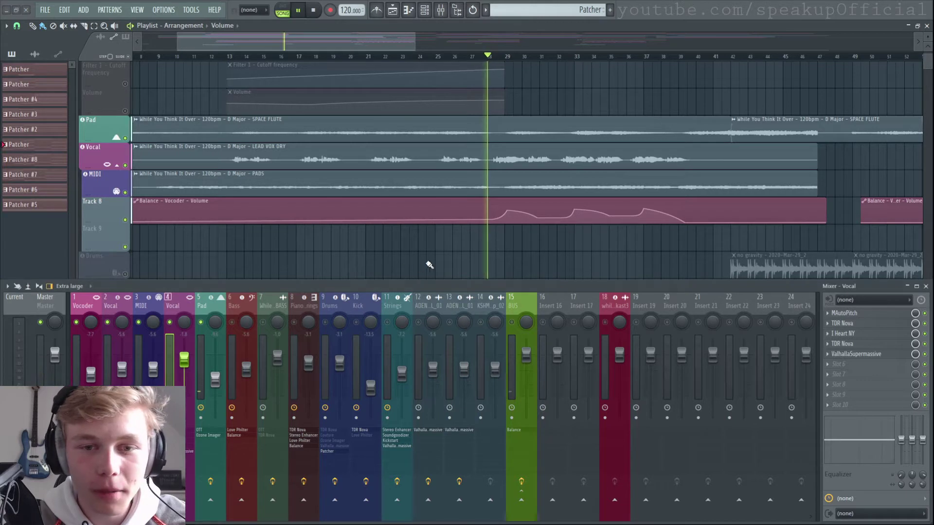
pyautogui.press('space')
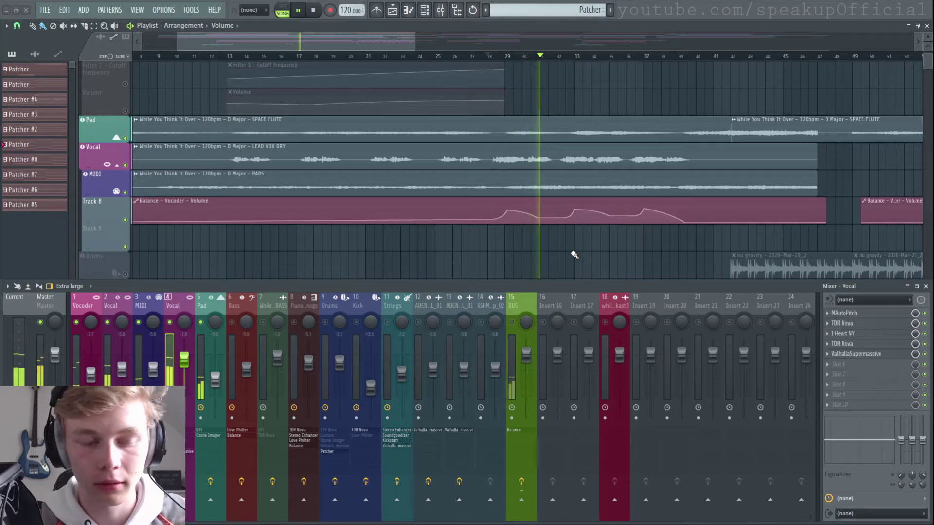
pyautogui.press('space')
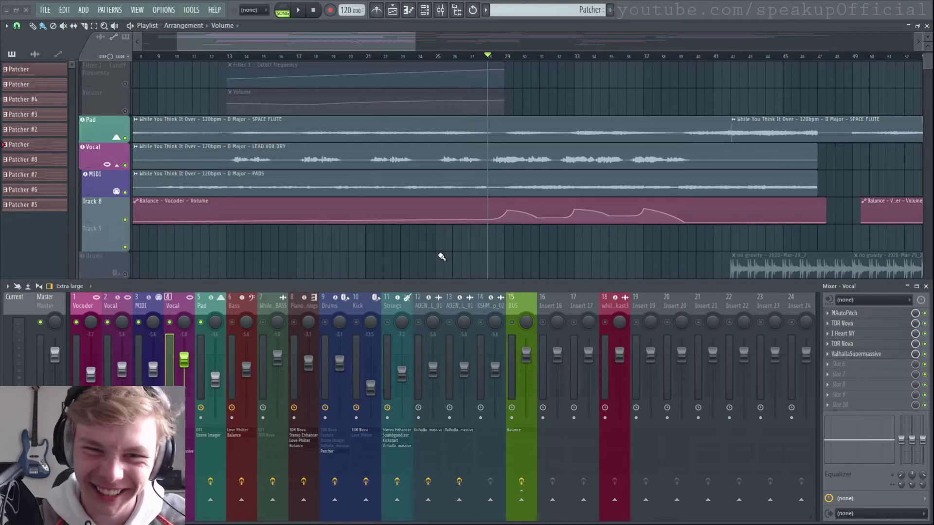
# - Bypass every effect except MAutoPitch on the Vocoder mixer track and listen from around bar 28
pyautogui.click(84, 307)
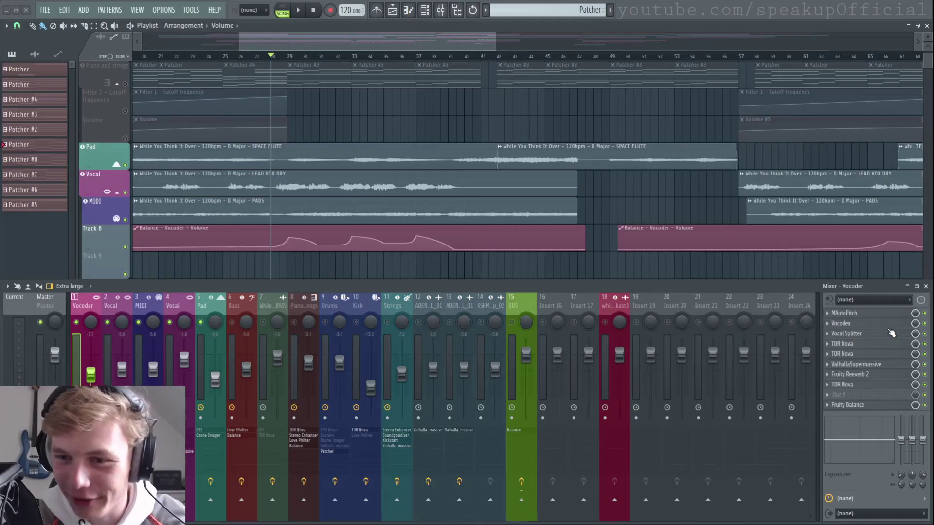
pyautogui.keyDown('ctrl'); pyautogui.scroll(2, 284, 131); pyautogui.keyUp('ctrl')
pyautogui.press('space')
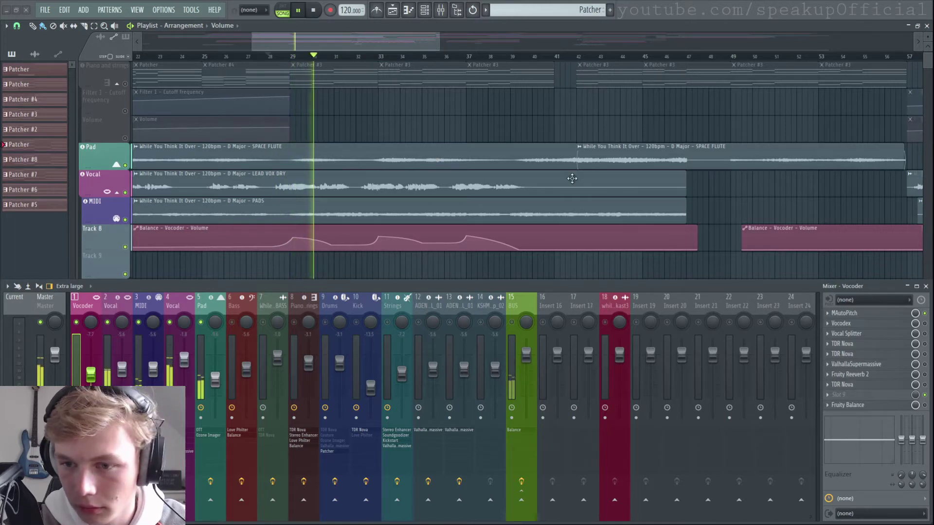
pyautogui.press('space')
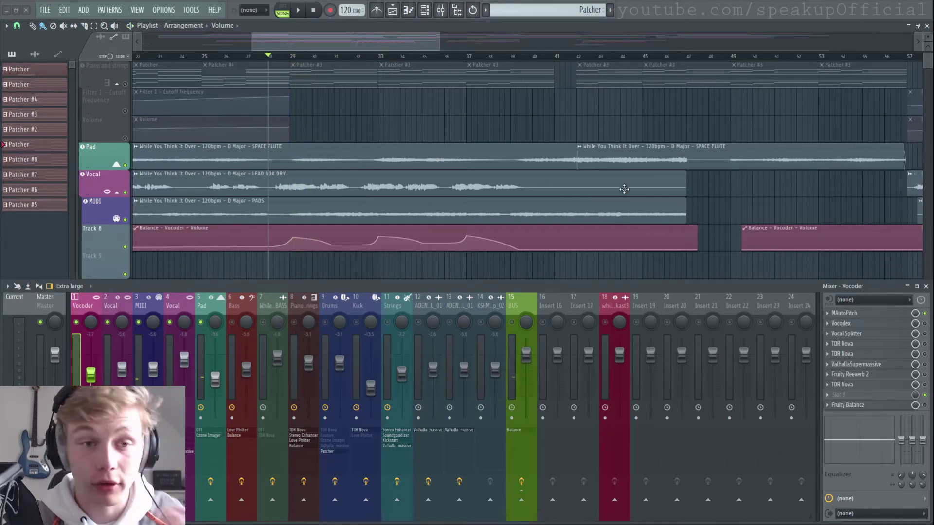
# - Review the MAutoPitch settings on the Vocoder mixer track, then enable Vocodex and review its settings
pyautogui.click(846, 313)
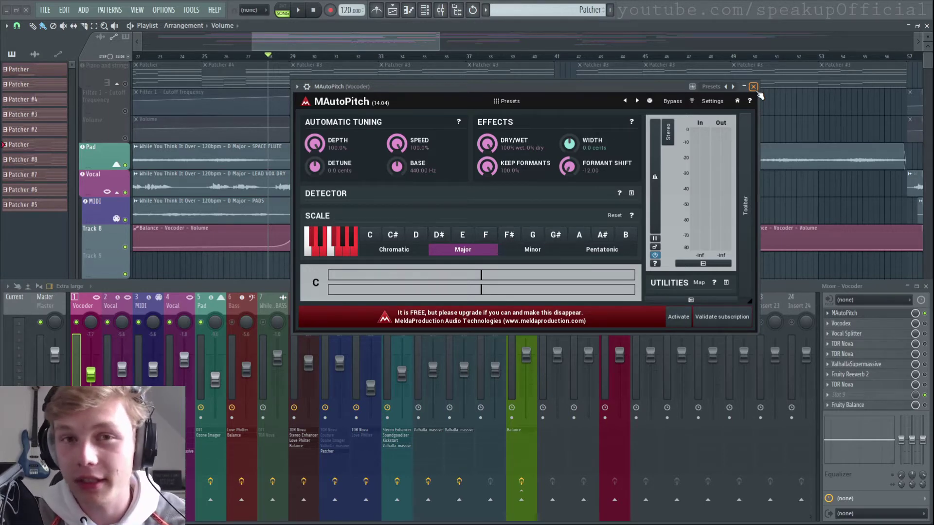
pyautogui.click(753, 87)
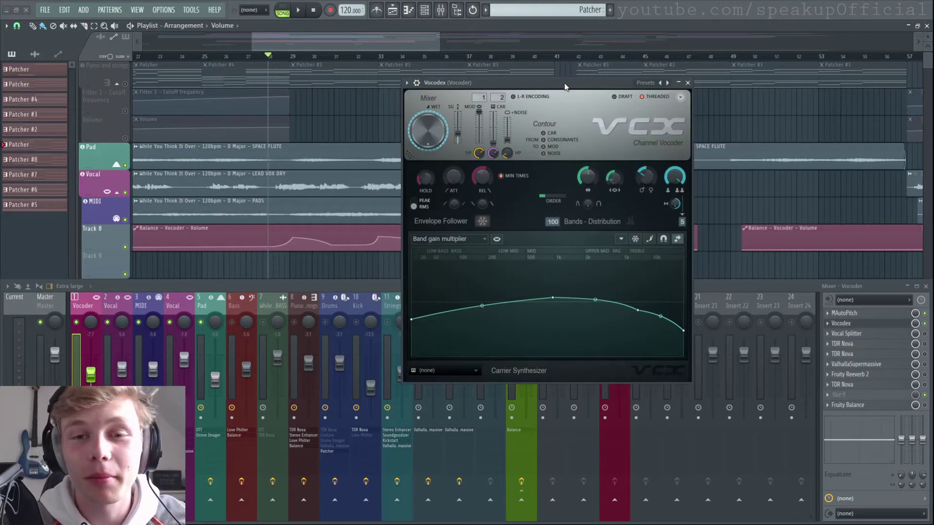
pyautogui.moveTo(564, 87); pyautogui.dragTo(577, 94)
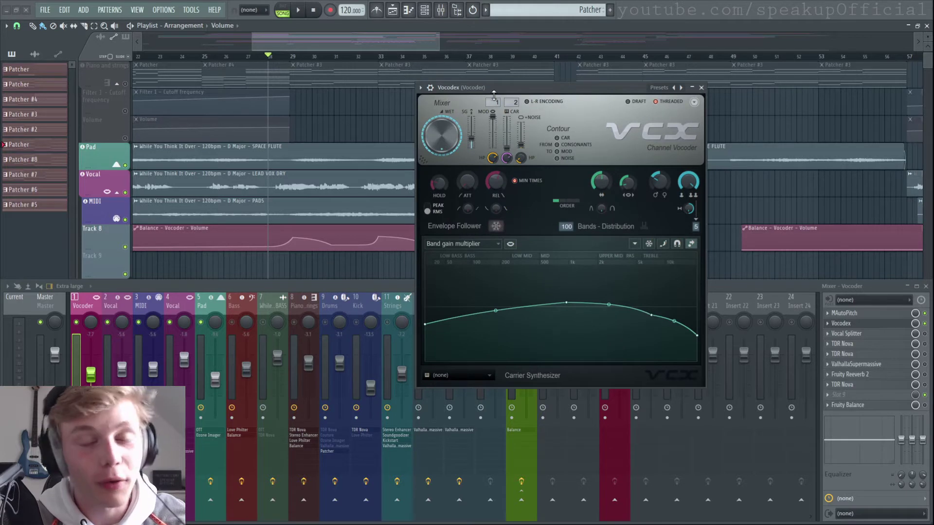
pyautogui.press('space')
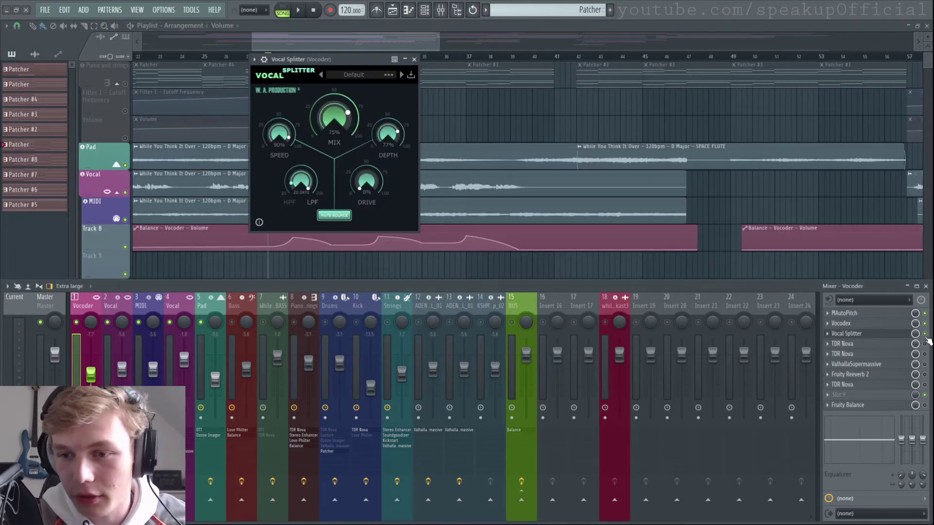
# - Listen from around bar 28 with Vocal Splitter enabled on the Vocoder mixer track, then close the plugin
pyautogui.press('space')
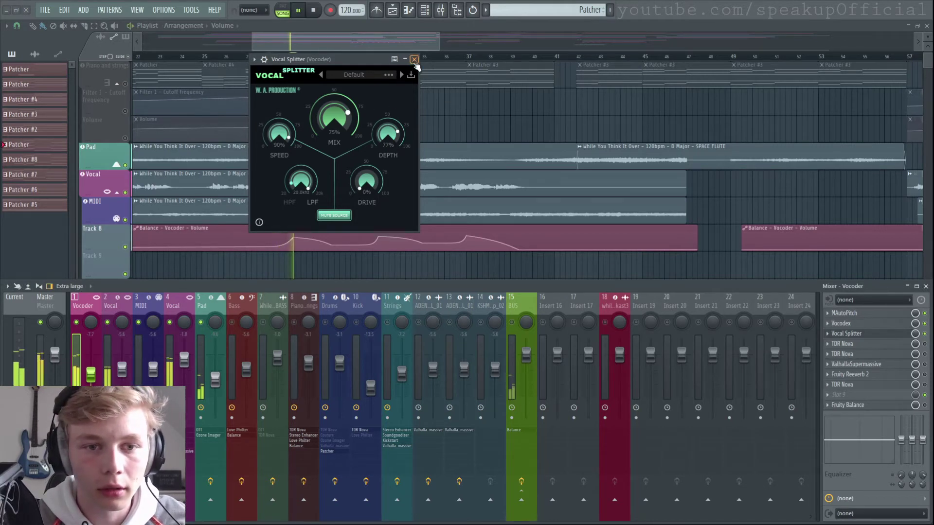
pyautogui.press('space')
pyautogui.click(414, 59)
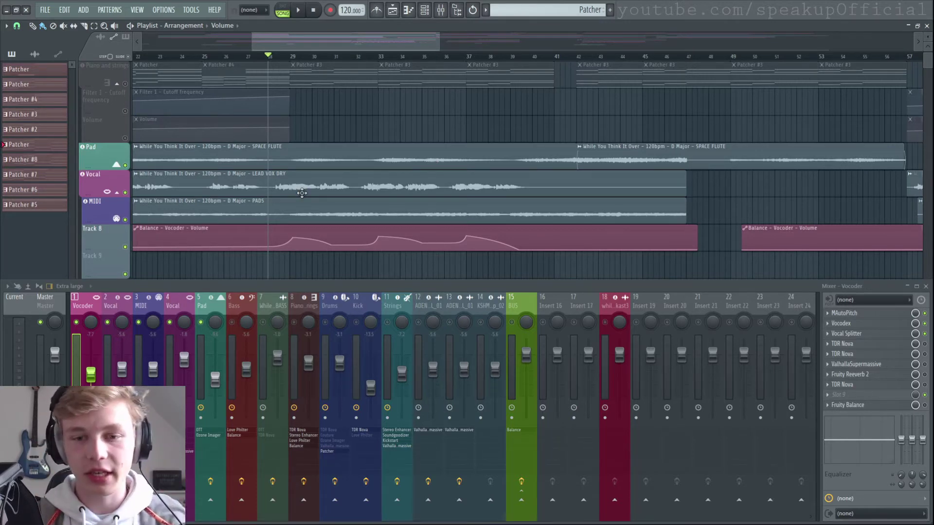
# - Enable the De-ess (split) TDR Nova and the following TDR Nova on the Vocoder track, reviewing their curves and auditioning from around bar 28
pyautogui.click(842, 343)
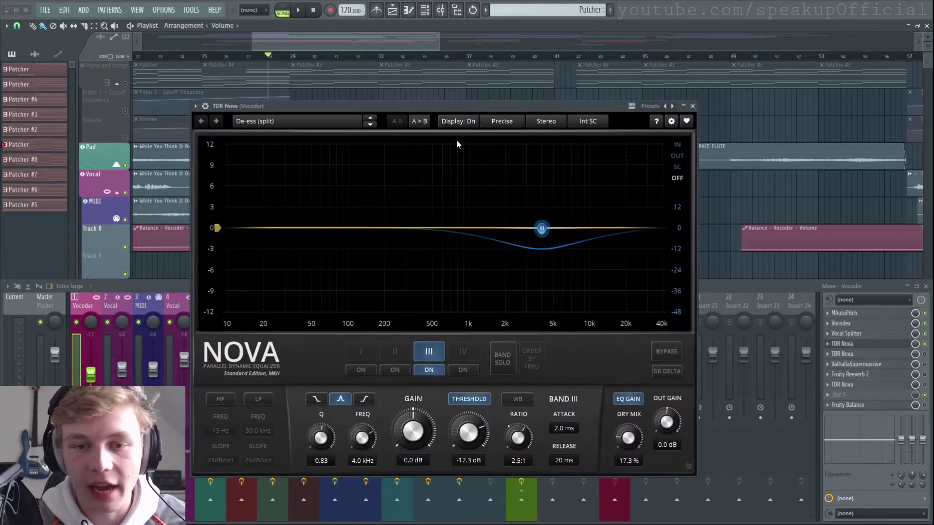
pyautogui.click(692, 106)
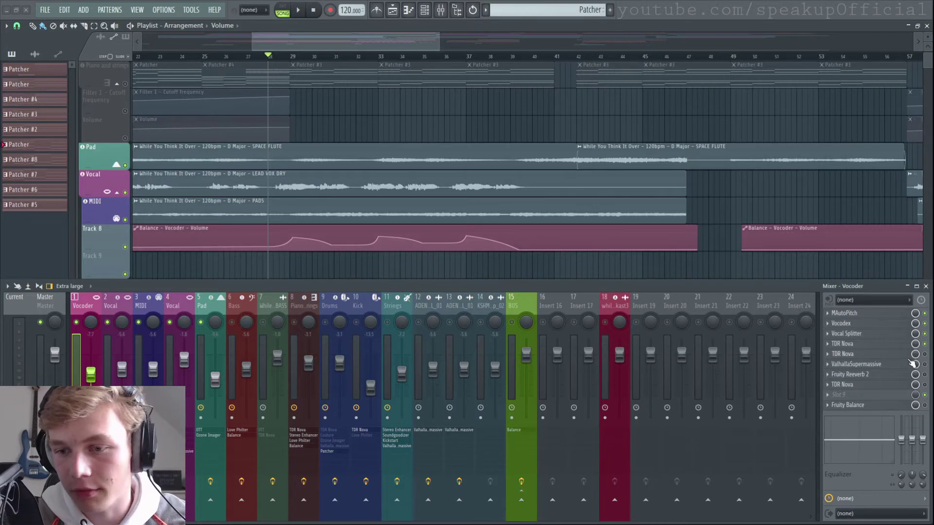
pyautogui.click(888, 355)
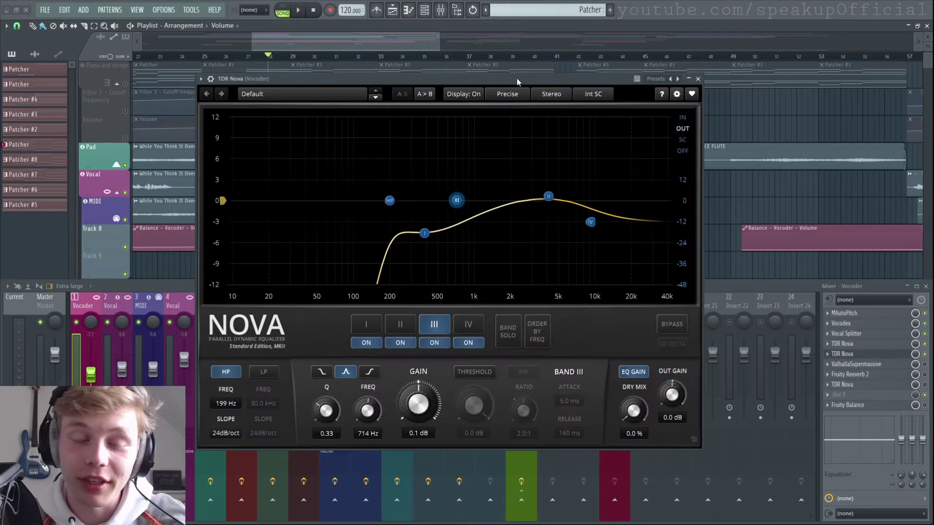
pyautogui.press('space')
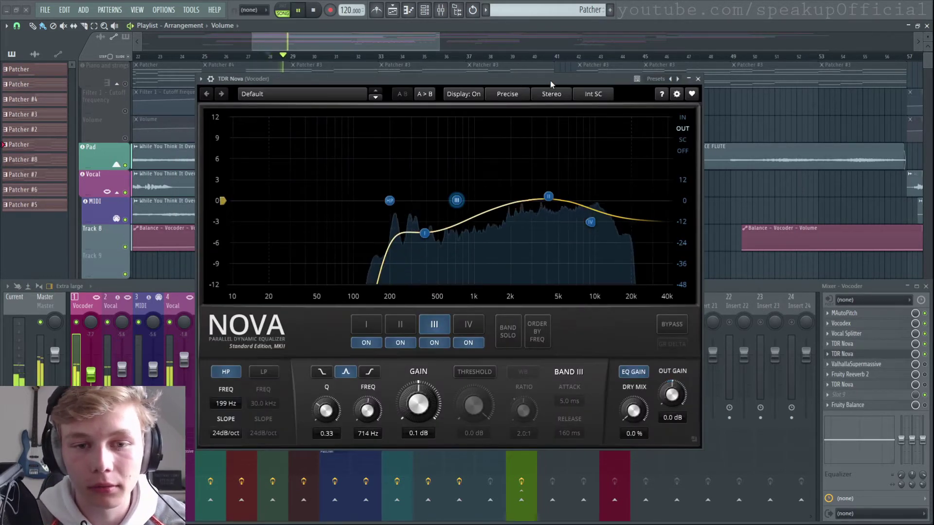
pyautogui.press('space')
pyautogui.click(698, 79)
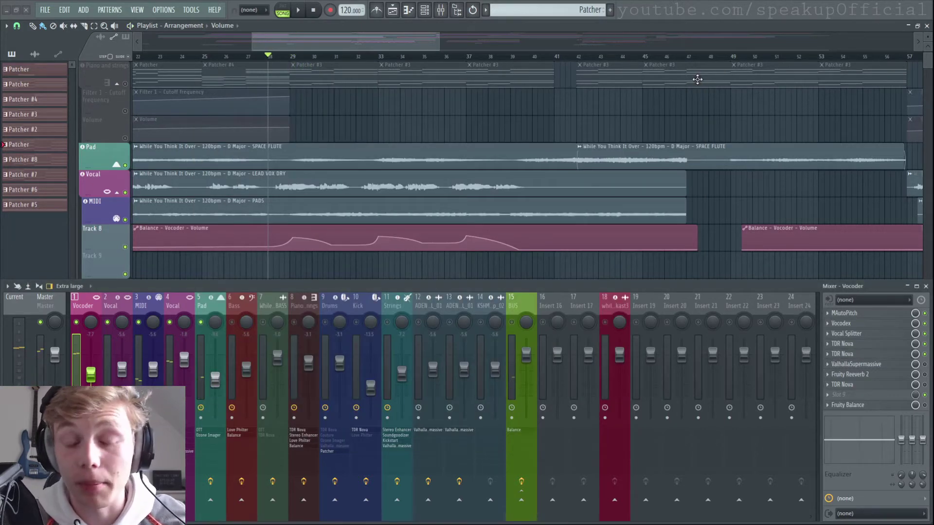
# - Enable ValhallaSupermassive with the SpaceVerb1999 preset and Fruity Reeverb 2 on the Vocoder mixer track and review their settings
pyautogui.click(881, 364)
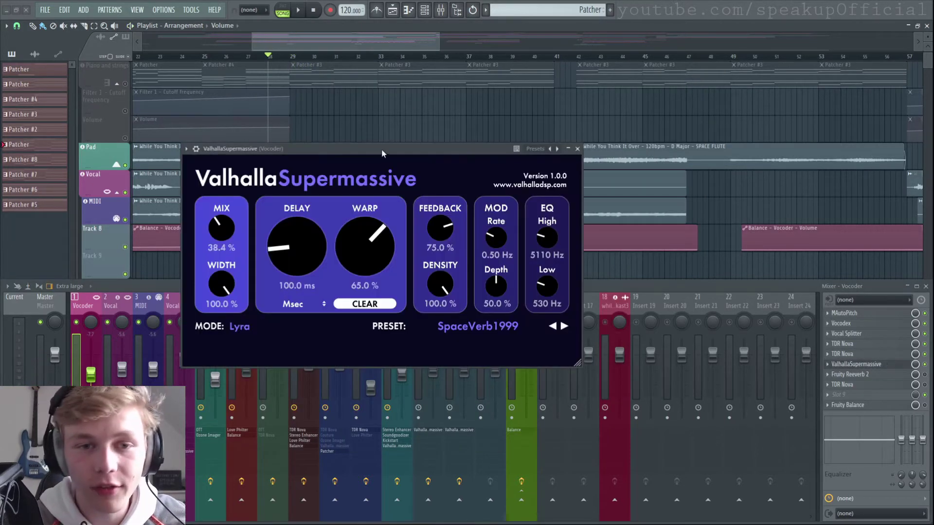
pyautogui.click(896, 376)
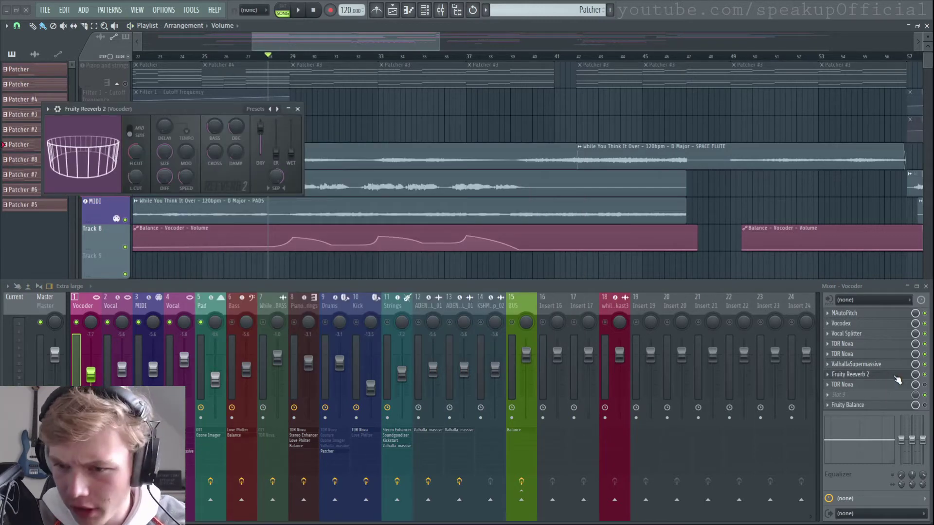
# - Enable the last TDR Nova on the Vocoder mixer track, audition it from around bar 28 and review its dynamic bands
pyautogui.click(897, 384)
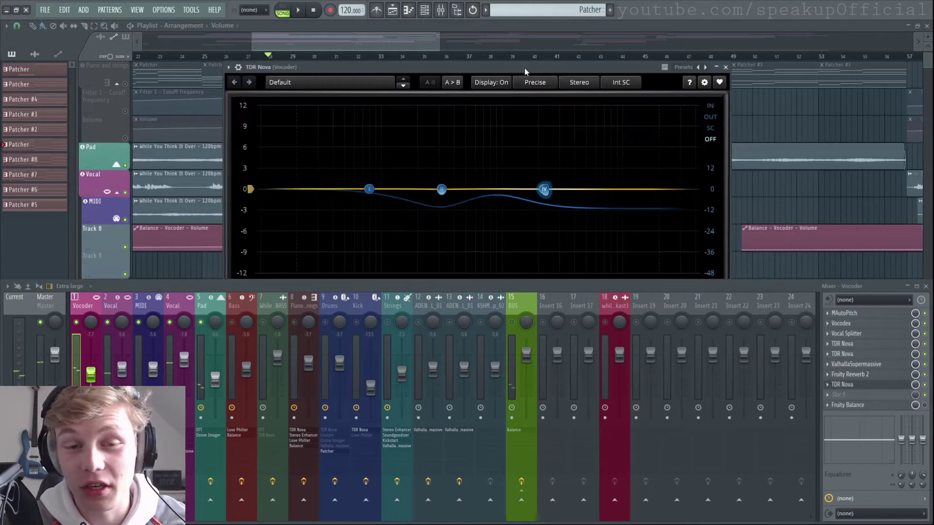
pyautogui.press('space')
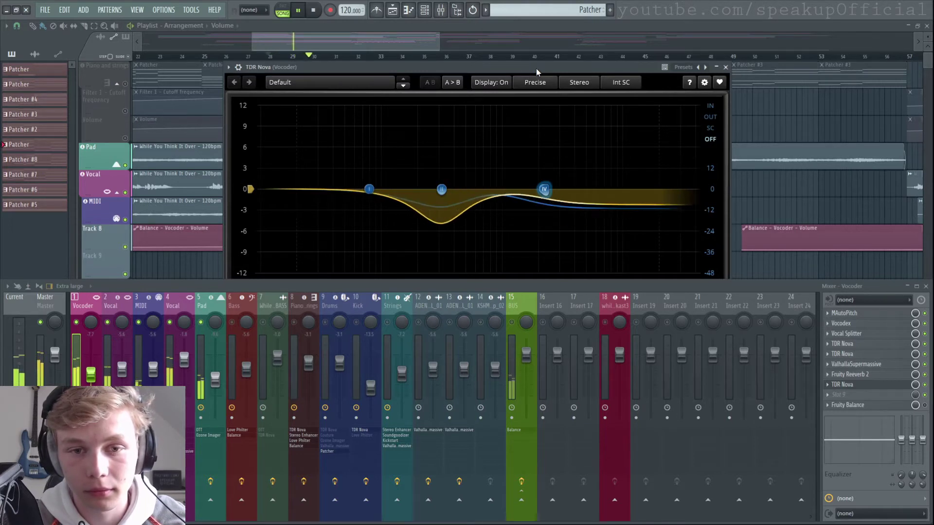
pyautogui.press('space')
pyautogui.click(423, 141)
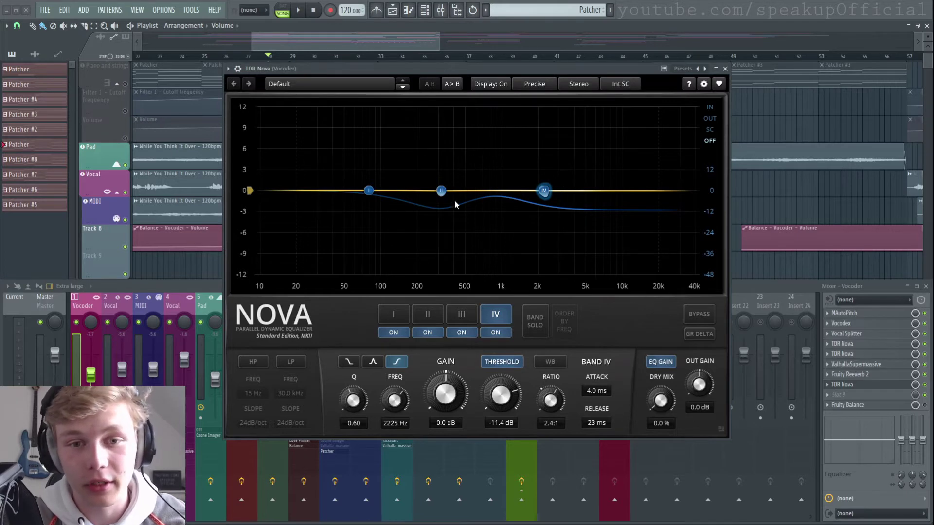
pyautogui.click(724, 69)
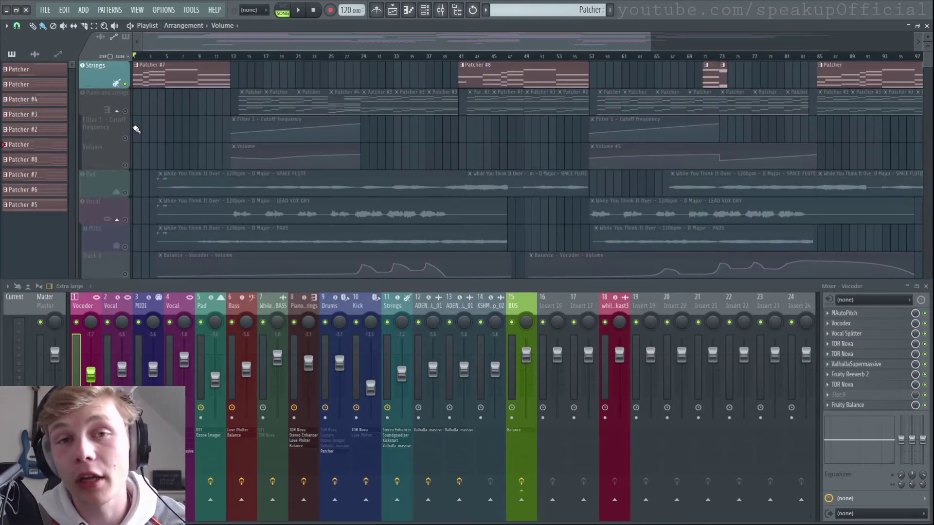
# - Listen to the soloed Strings playlist track from bar 1 and inspect the effects on the BUS mixer track
pyautogui.scroll(2, 137, 128)
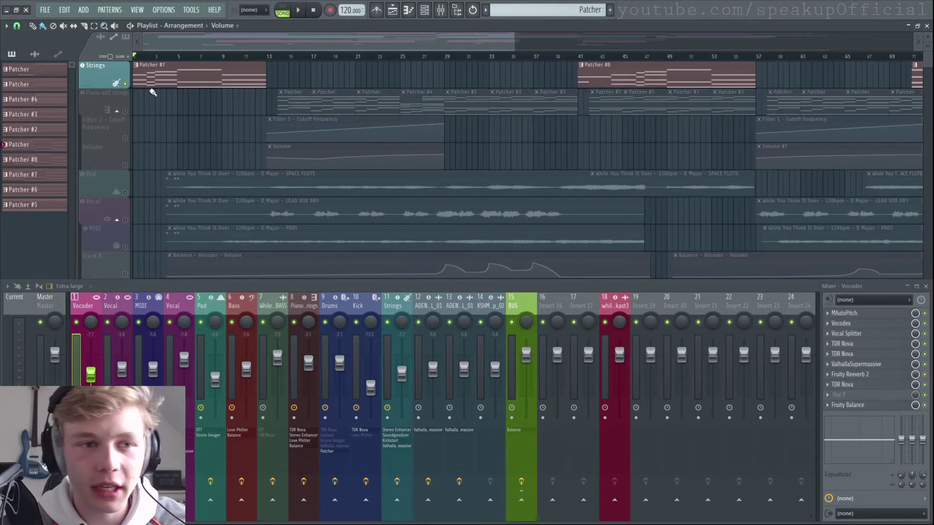
pyautogui.press('space')
pyautogui.scroll(2, 102, 115)
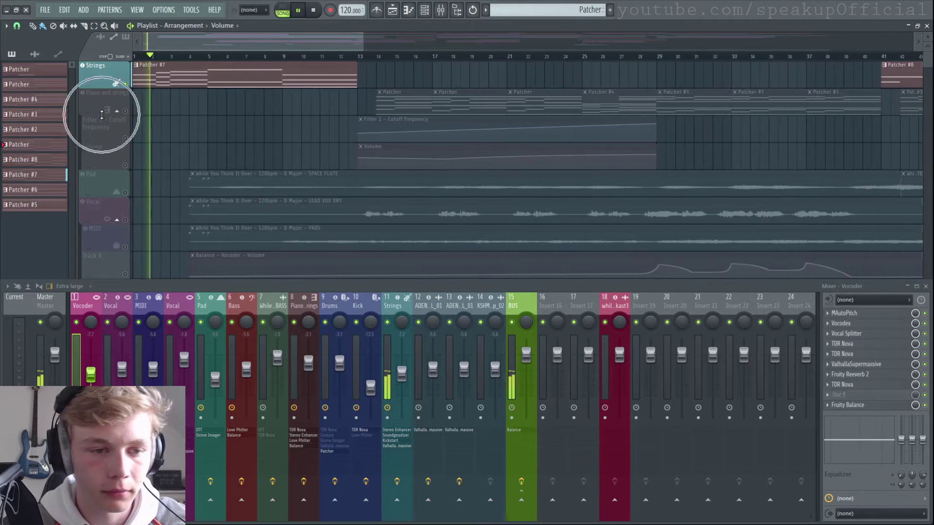
pyautogui.click(531, 307)
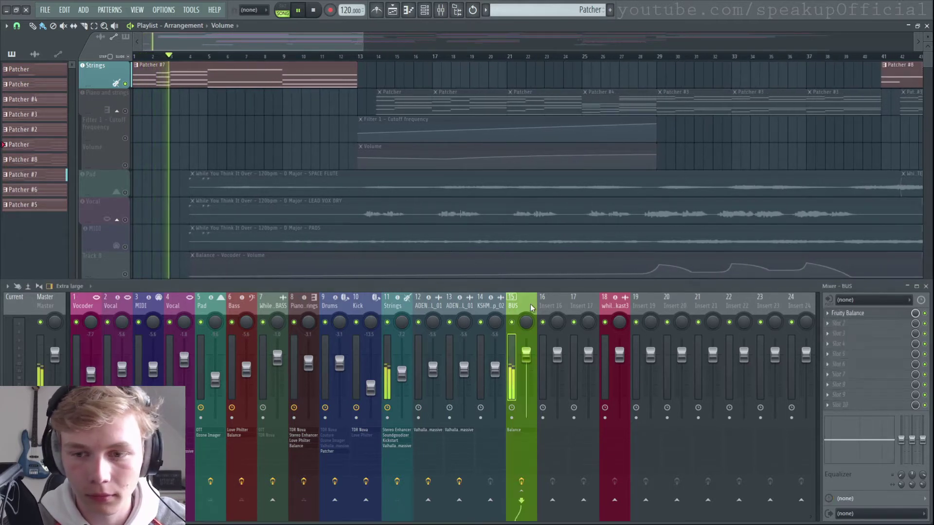
pyautogui.press('space')
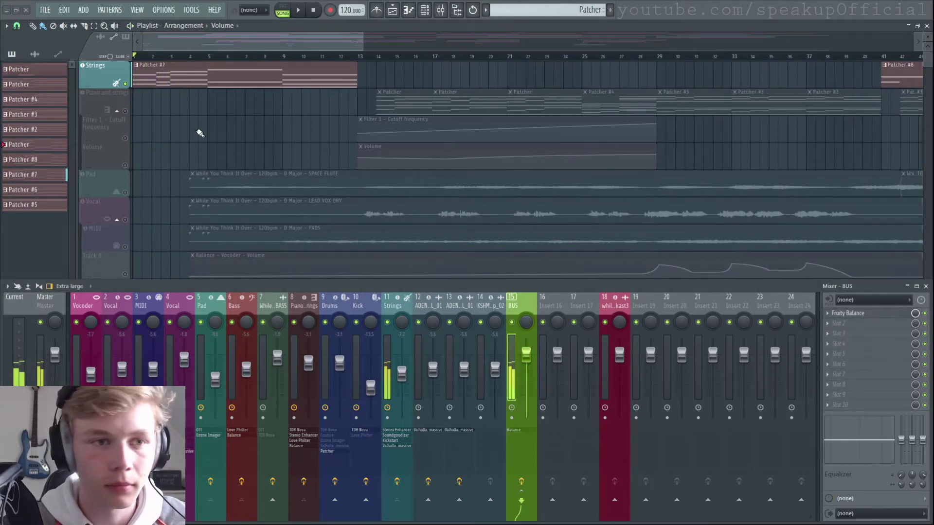
# - Open the Strings Patcher and its Sytrus synth to review the operator settings, then close both windows
pyautogui.click(116, 82)
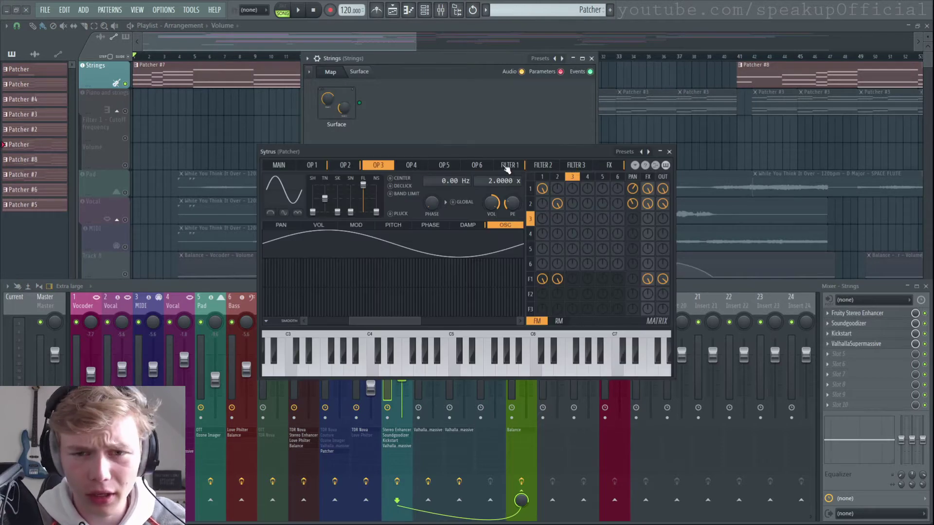
pyautogui.click(669, 151)
pyautogui.click(591, 58)
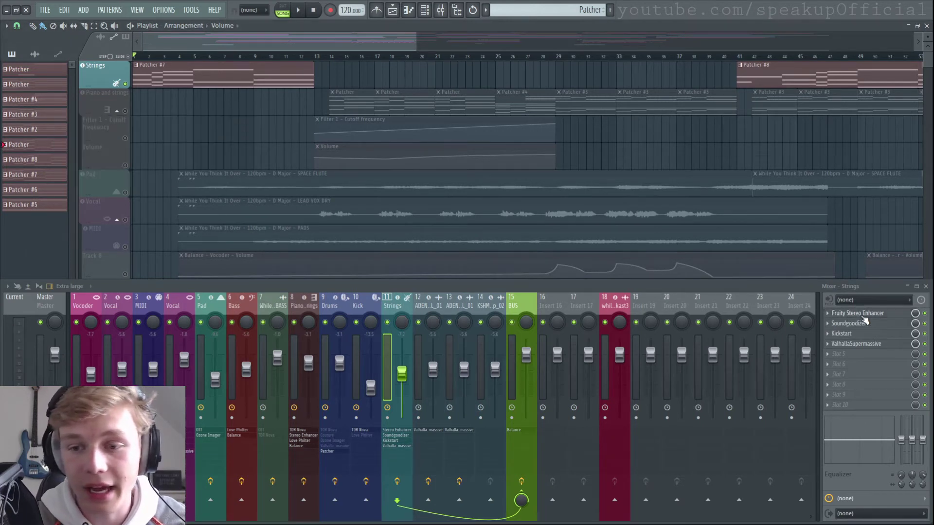
# - Review the Kickstart and ValhallaSupermassive effects on the Strings mixer track
pyautogui.click(863, 333)
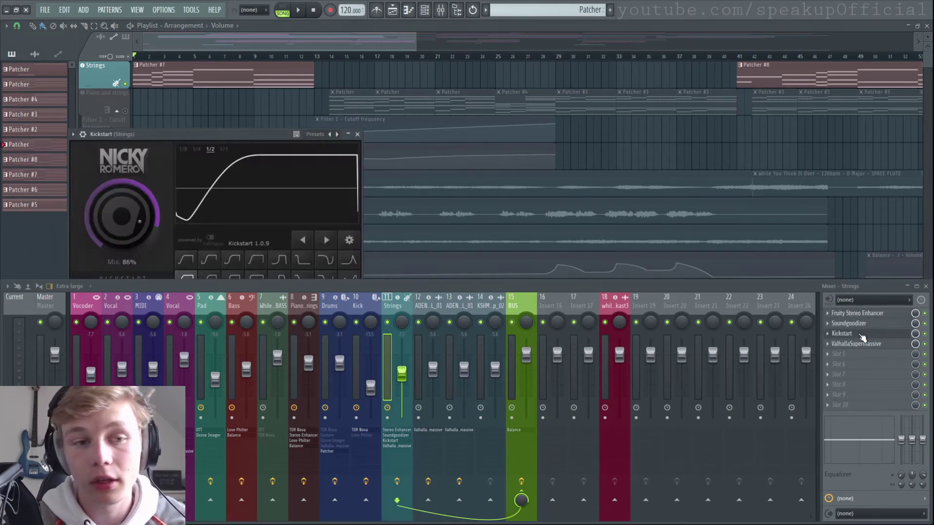
pyautogui.click(863, 344)
pyautogui.click(863, 344)
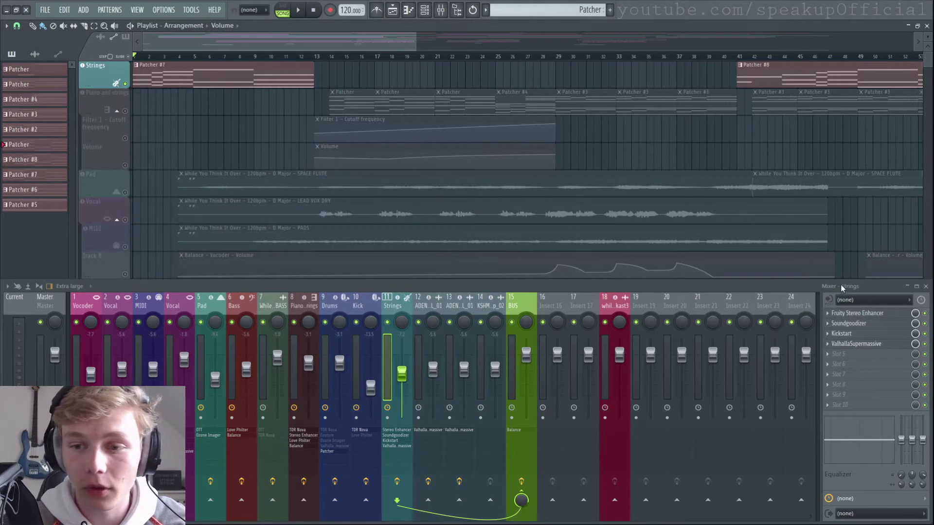
# - Play the Strings track and examine the notes of its Patcher #7 pattern in the maximized piano roll, then stop and close it
pyautogui.press('space')
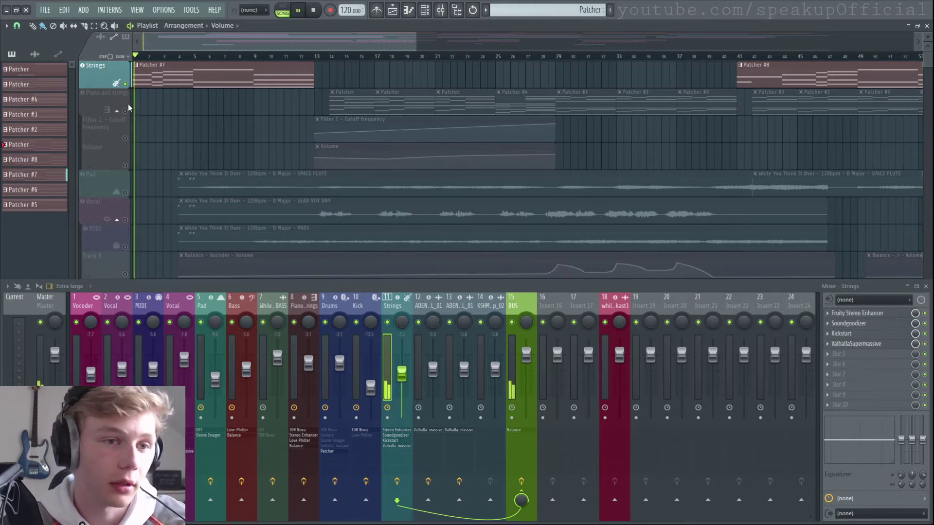
pyautogui.scroll(-3, 147, 122)
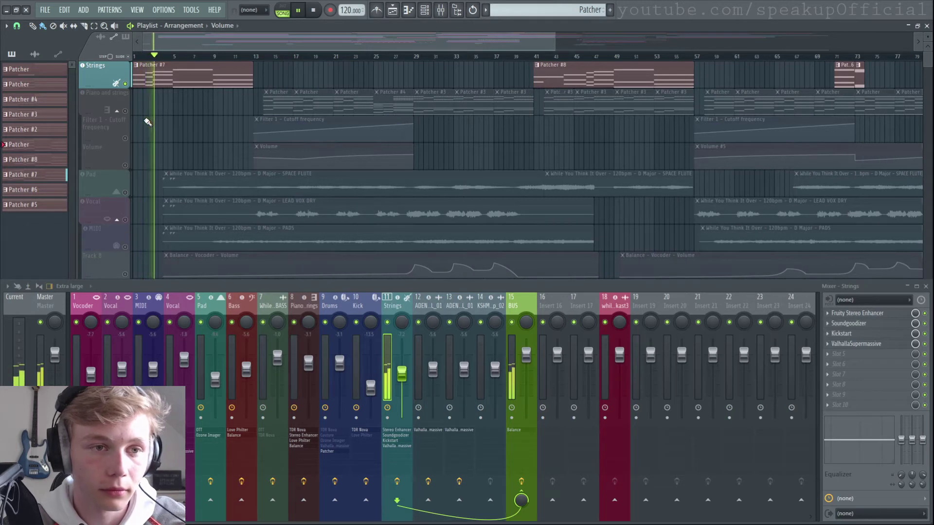
pyautogui.doubleClick(148, 78)
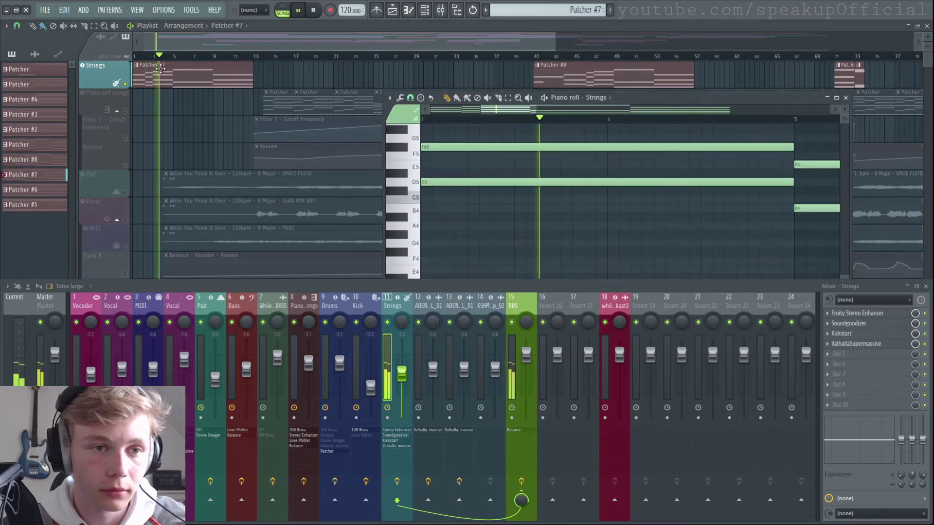
pyautogui.doubleClick(659, 100)
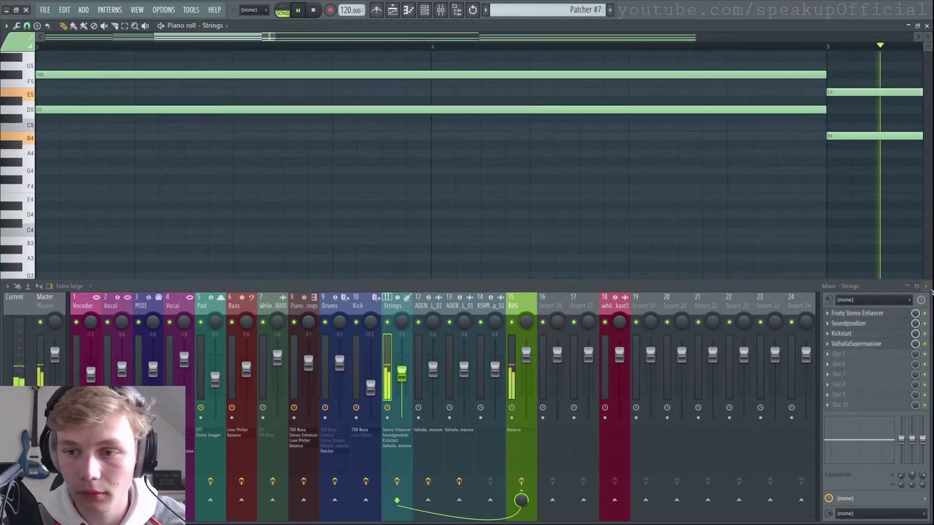
pyautogui.press('F9')
pyautogui.scroll(6, 341, 292)
pyautogui.scroll(-3, 341, 292)
pyautogui.scroll(-3, 341, 292)
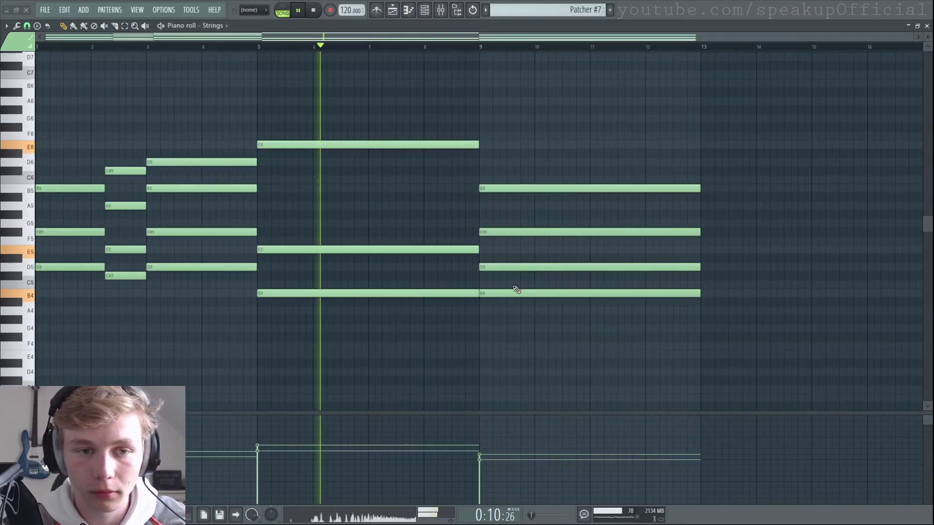
pyautogui.press('space')
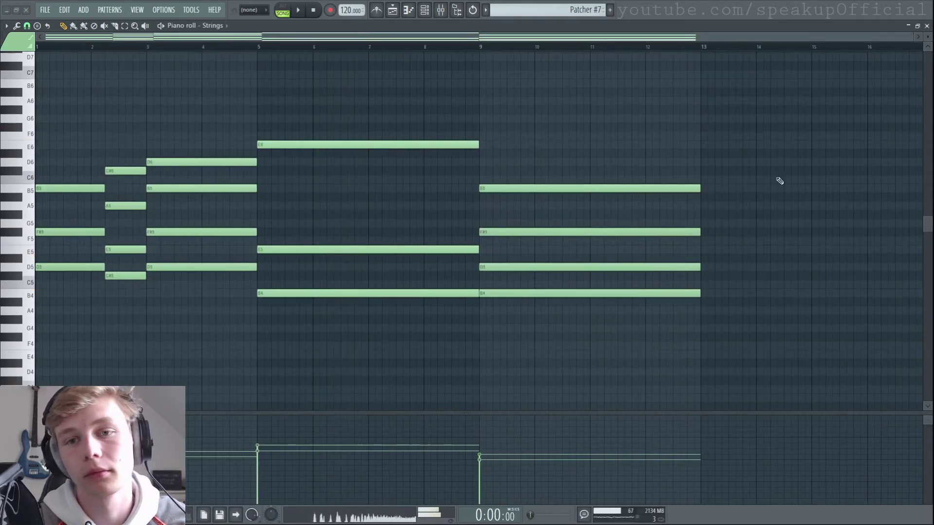
pyautogui.click(926, 26)
# - Audition the soloed Piano and strings track from bar 13 and open its Patcher to view the plugin routing
pyautogui.click(258, 57)
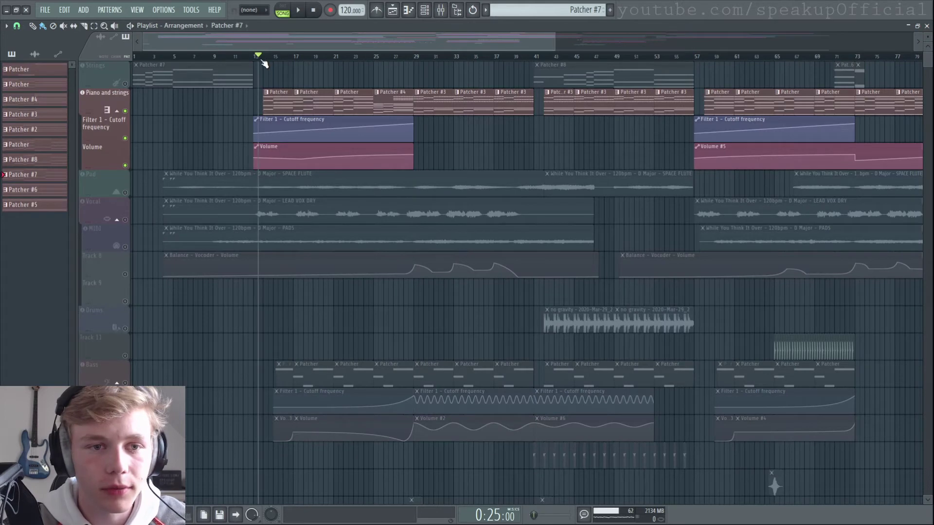
pyautogui.press('space')
pyautogui.click(258, 57)
pyautogui.scroll(1, 284, 95)
pyautogui.scroll(1, 284, 94)
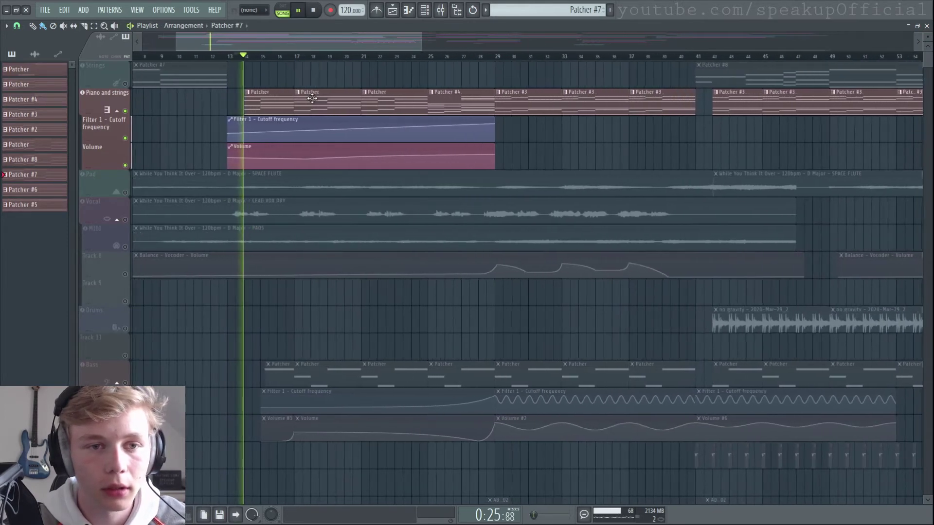
pyautogui.click(104, 97)
pyautogui.moveTo(156, 74); pyautogui.dragTo(628, 113)
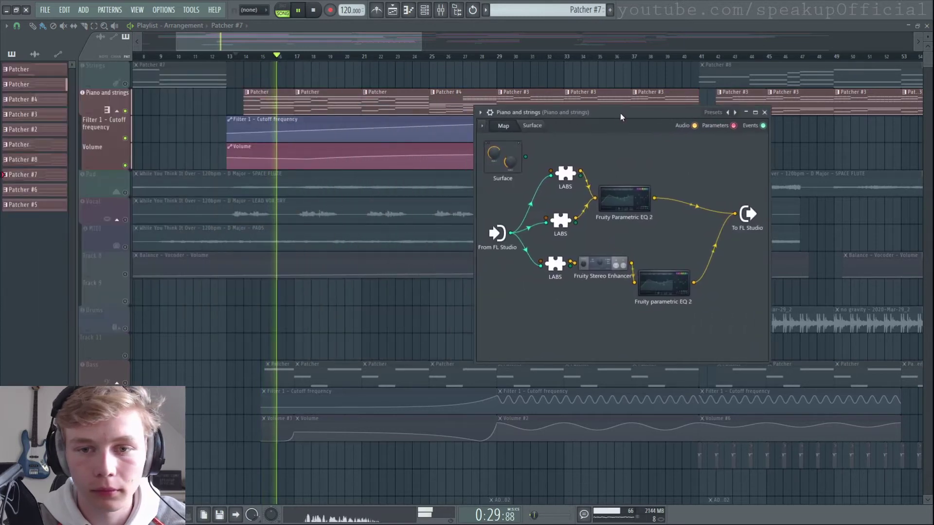
pyautogui.scroll(-1, 331, 123)
pyautogui.scroll(-1, 331, 123)
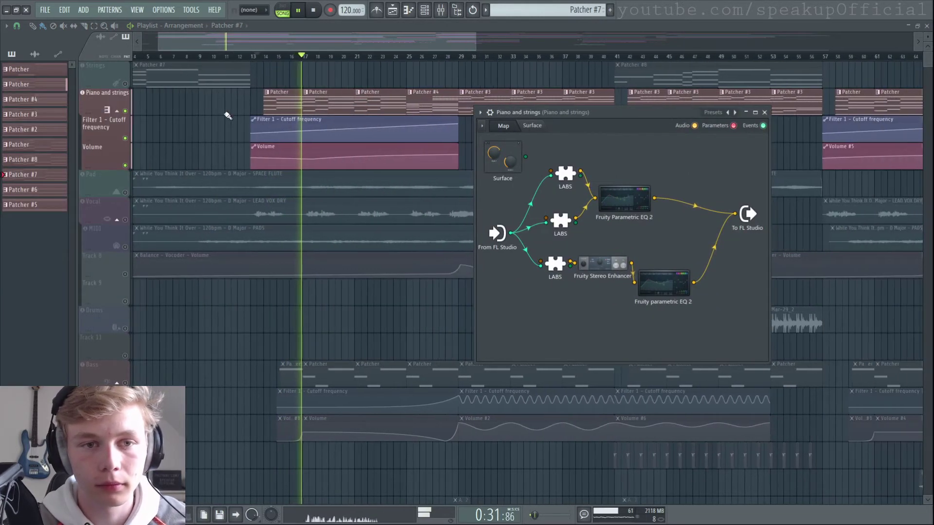
pyautogui.press('space')
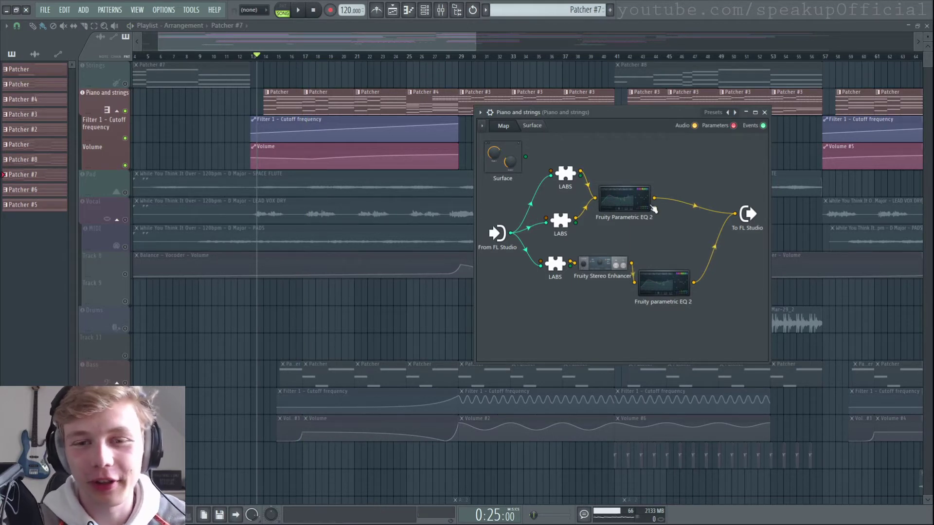
# - Review the LABS instruments in the Piano and strings Patcher, including the Strings: Ensemble and Soft Piano presets
pyautogui.doubleClick(566, 175)
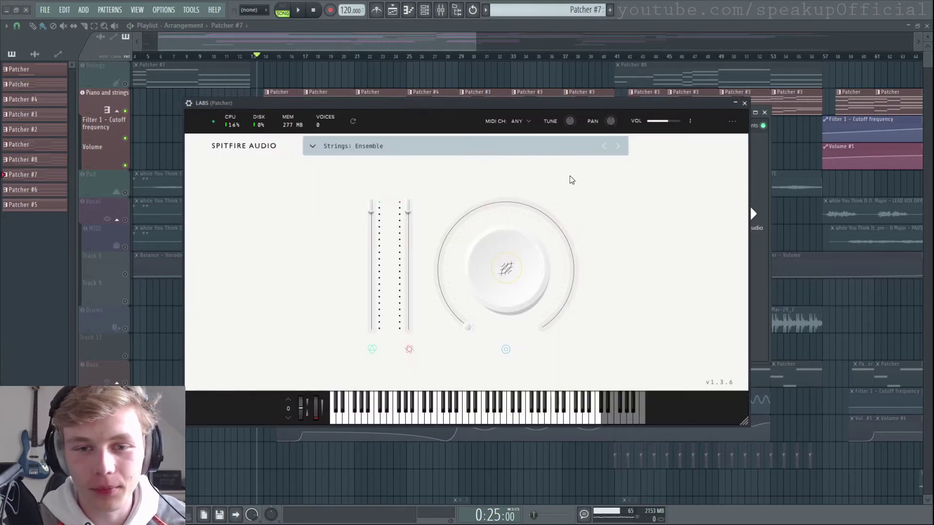
pyautogui.moveTo(404, 103); pyautogui.dragTo(390, 105)
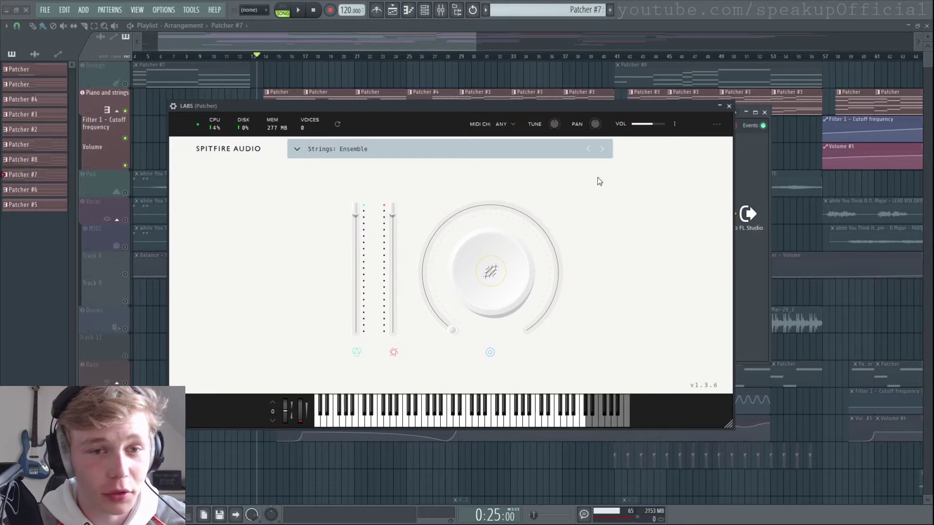
pyautogui.click(749, 113)
pyautogui.doubleClick(559, 267)
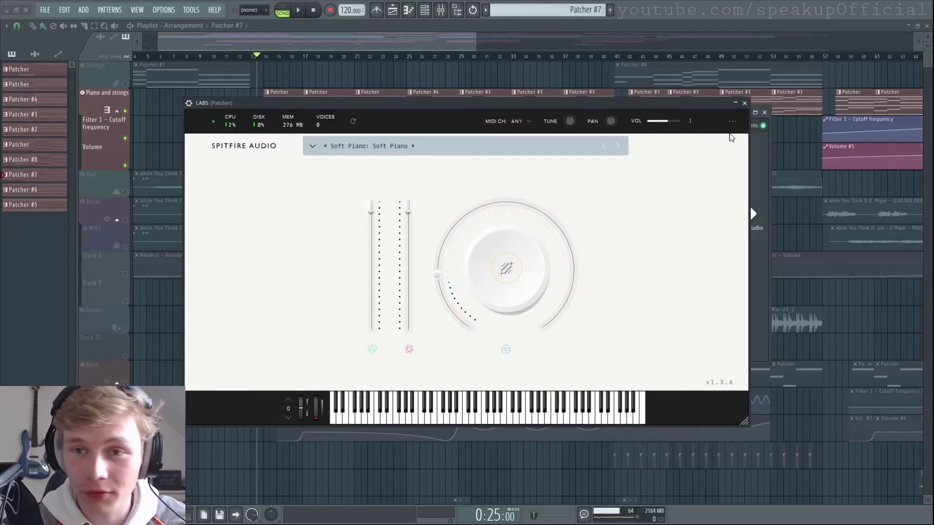
pyautogui.click(745, 103)
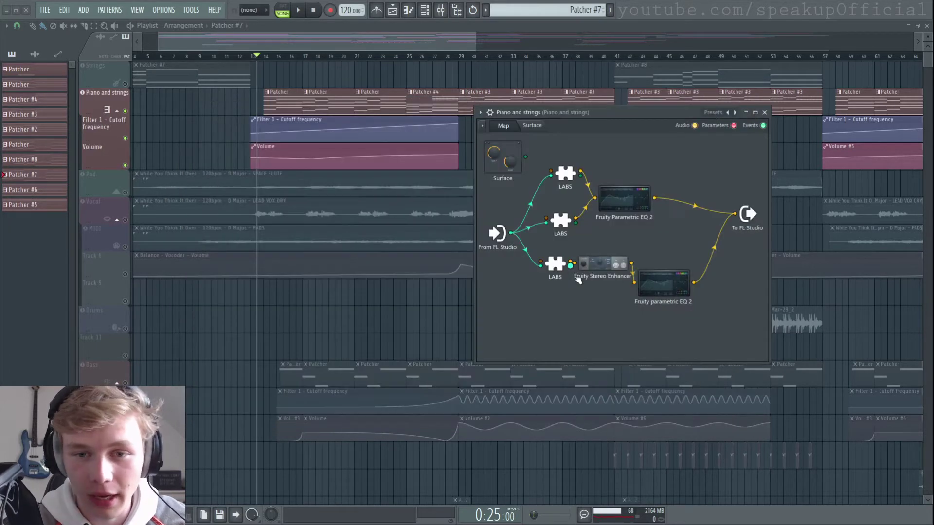
pyautogui.doubleClick(554, 266)
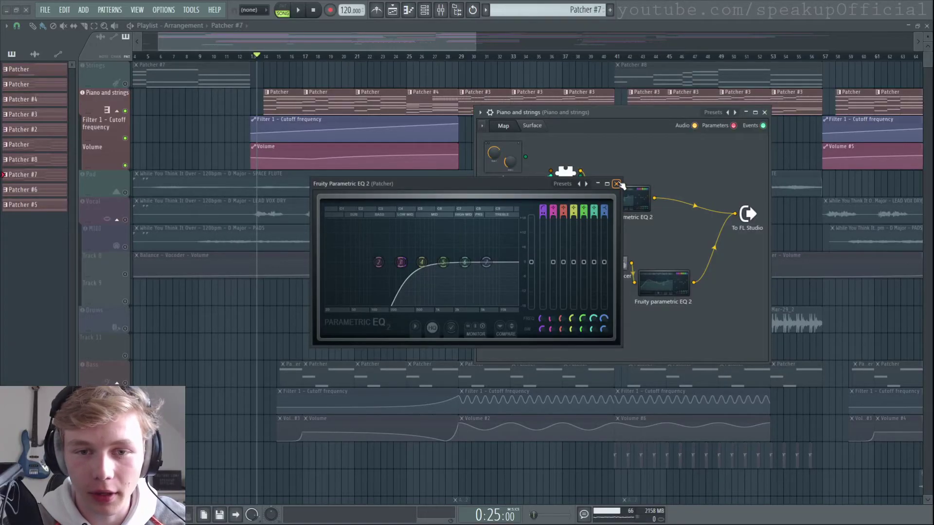
# - Review the Fruity Parametric EQ 2 and Fruity Stereo Enhancer in the Patcher, then close the plugin windows
pyautogui.moveTo(498, 182); pyautogui.dragTo(326, 238)
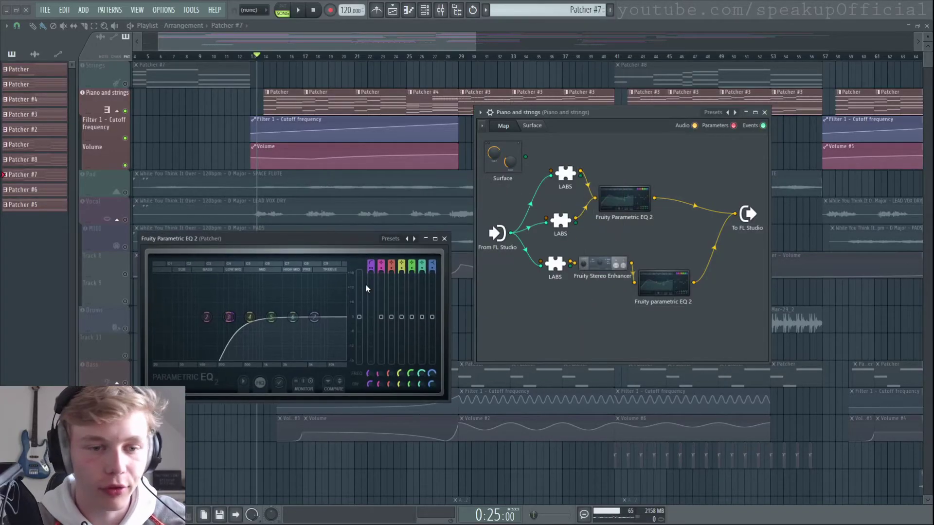
pyautogui.click(444, 238)
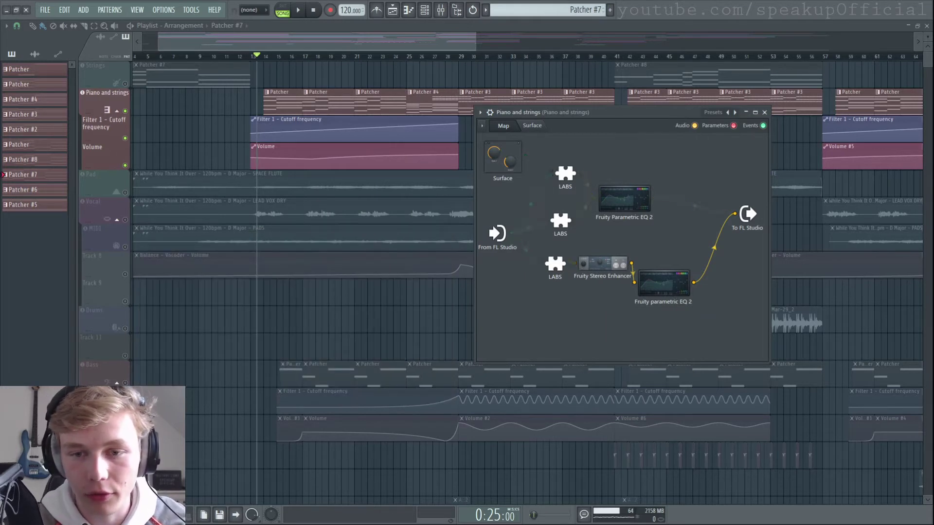
pyautogui.click(624, 200)
pyautogui.click(616, 184)
pyautogui.click(587, 259)
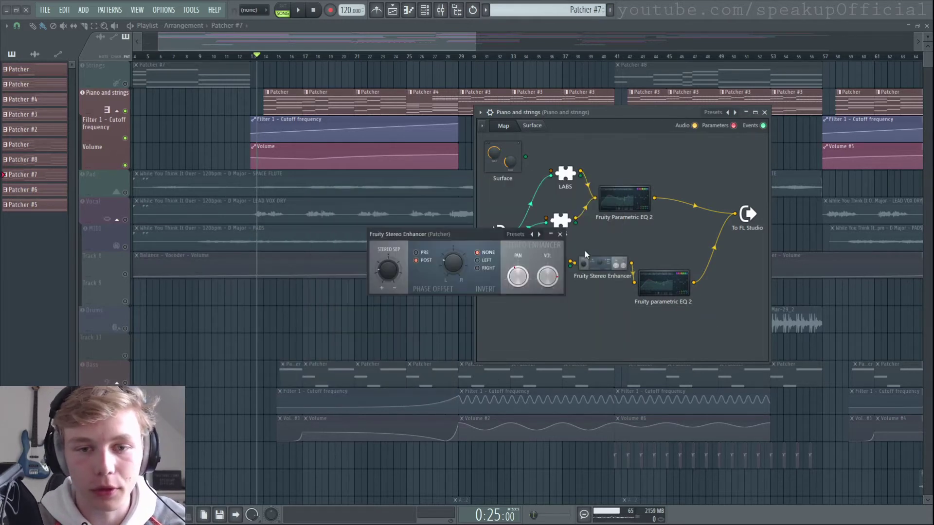
pyautogui.click(560, 234)
pyautogui.click(763, 112)
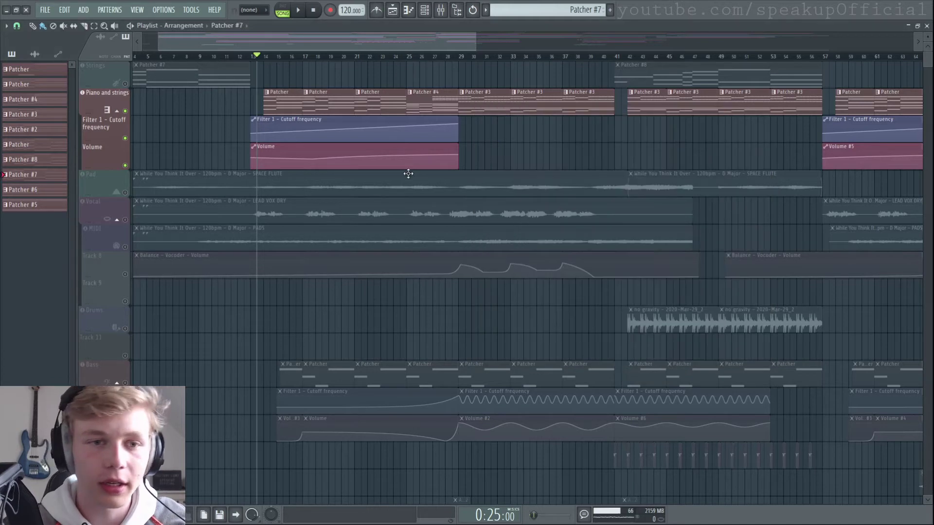
# - Play the Piano and strings track from bar 13 and examine the chord notes of its first Patcher pattern in the piano roll
pyautogui.scroll(4, 278, 145)
pyautogui.press('space')
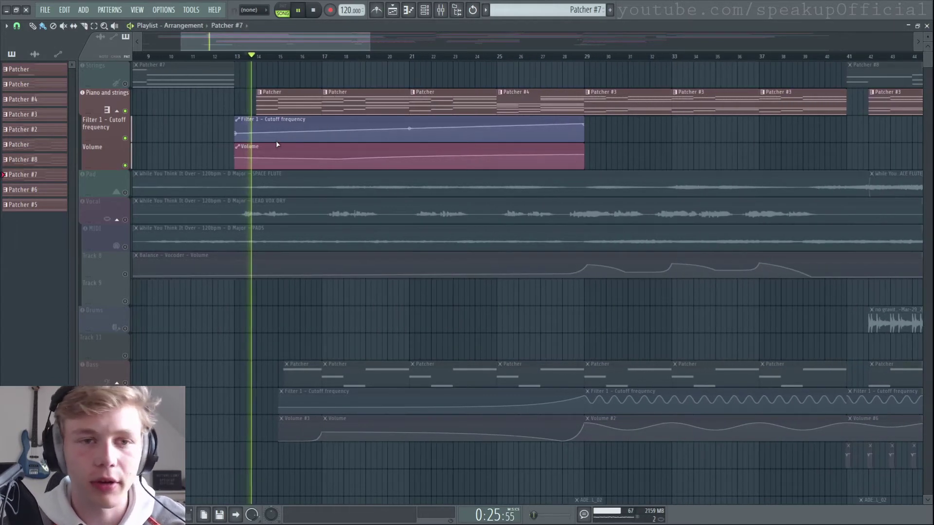
pyautogui.press('F7')
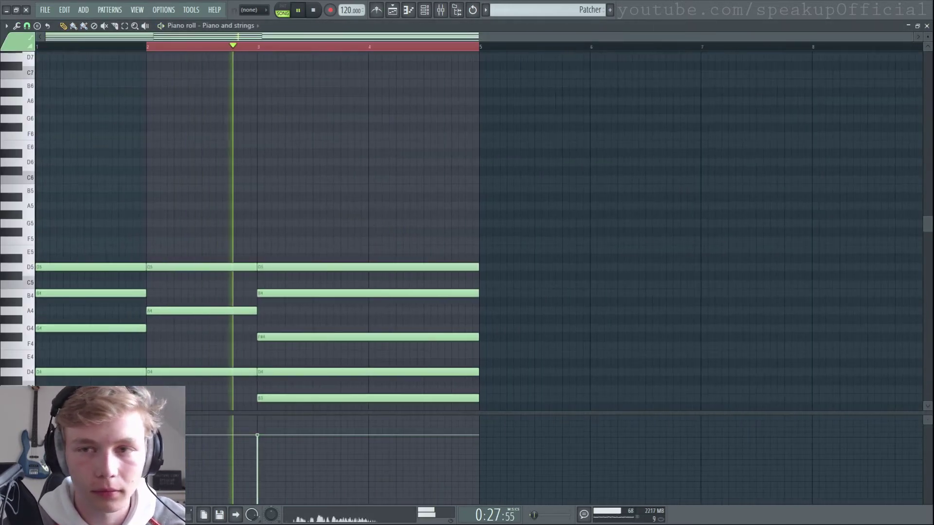
pyautogui.press('F7')
pyautogui.press('F7')
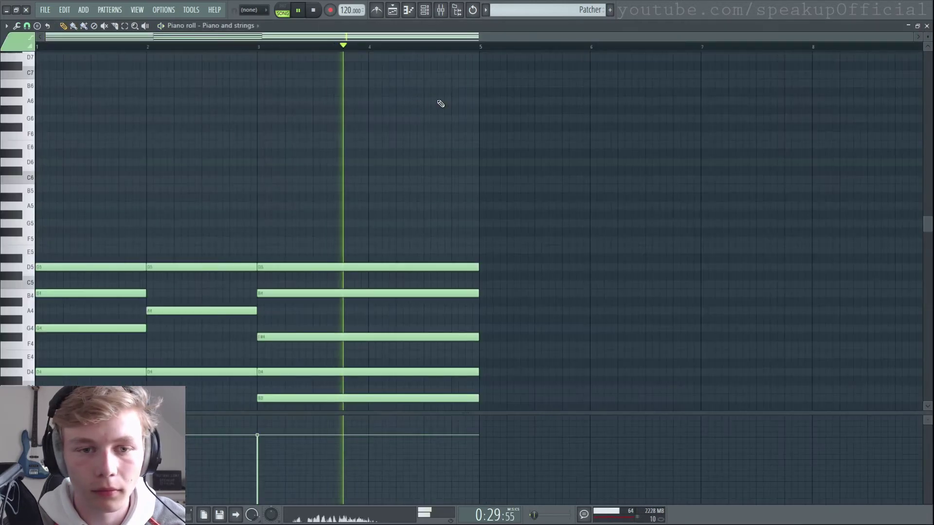
pyautogui.press('F7')
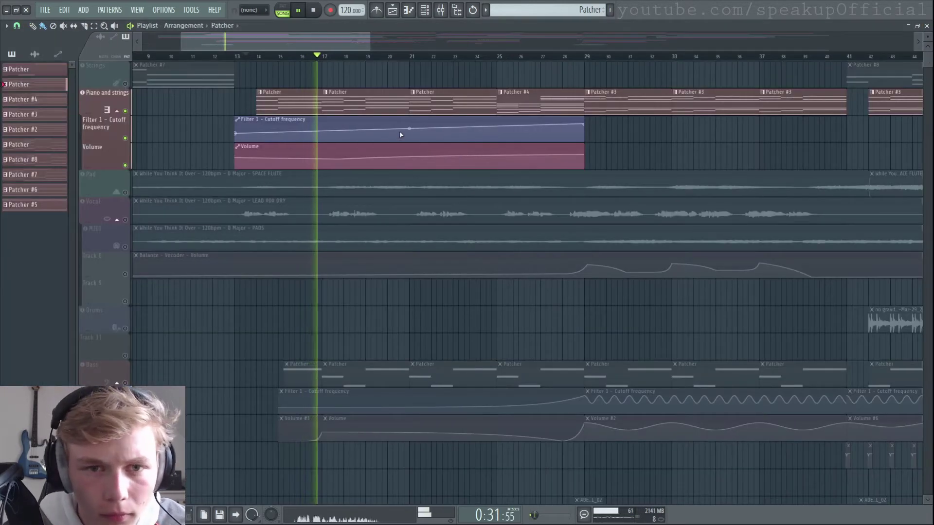
pyautogui.scroll(-2, 386, 127)
pyautogui.scroll(-5, 370, 113)
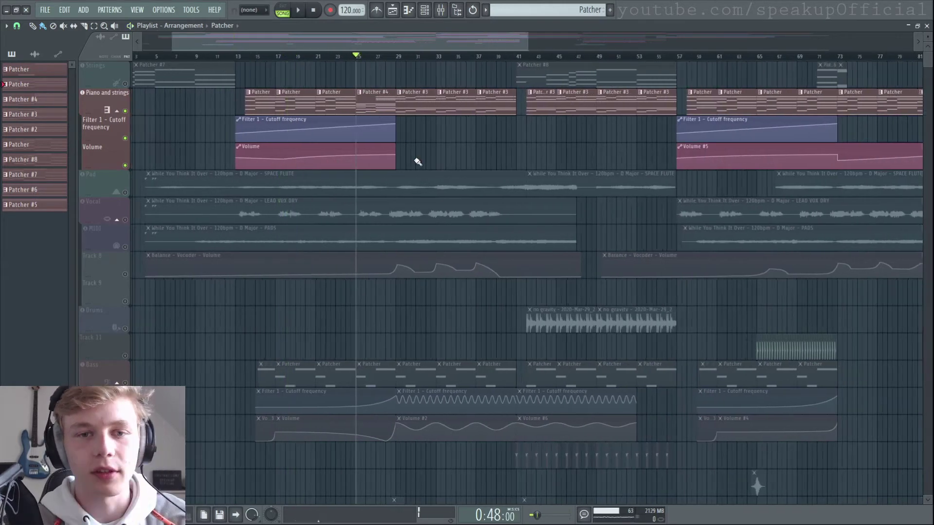
# - Play the Piano and strings track from bar 25, examine the Patcher #4 and Patcher #3 notes, then stop and close the piano roll
pyautogui.scroll(3, 415, 151)
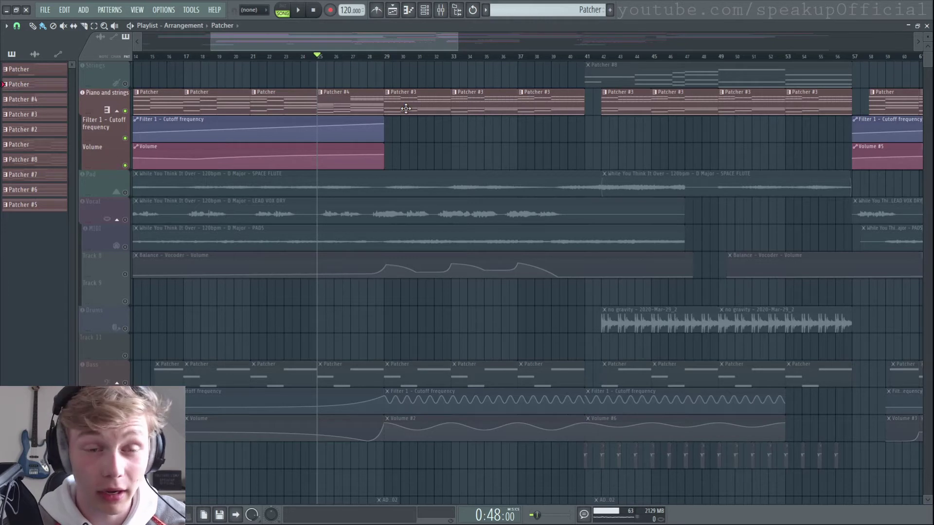
pyautogui.press('space')
pyautogui.scroll(1, 372, 135)
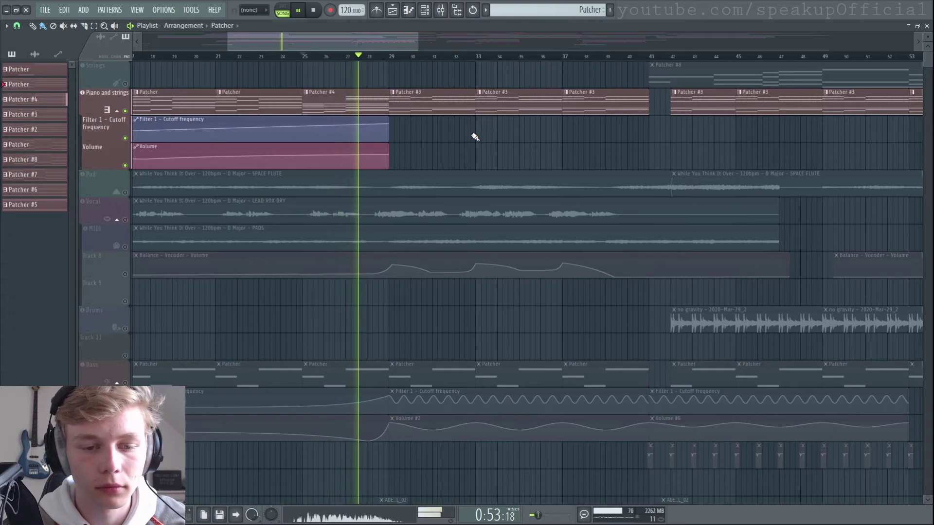
pyautogui.doubleClick(357, 99)
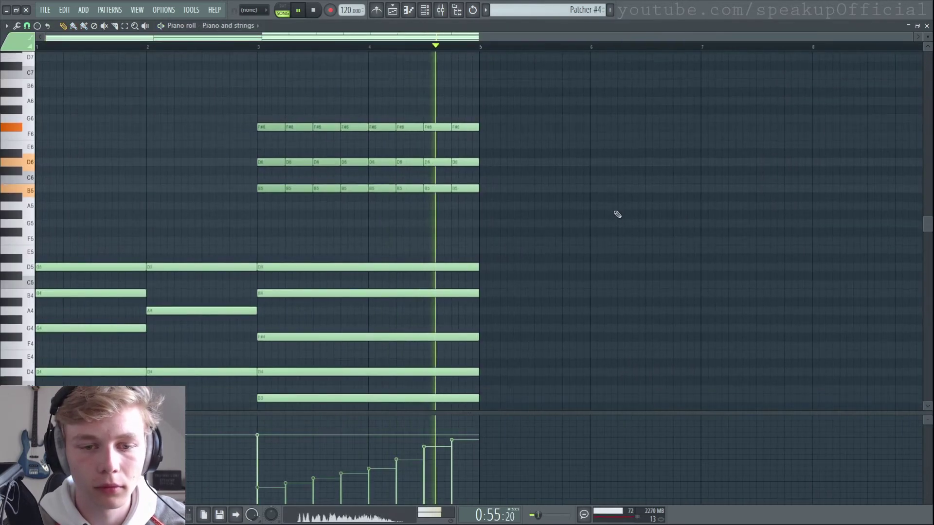
pyautogui.press('F7')
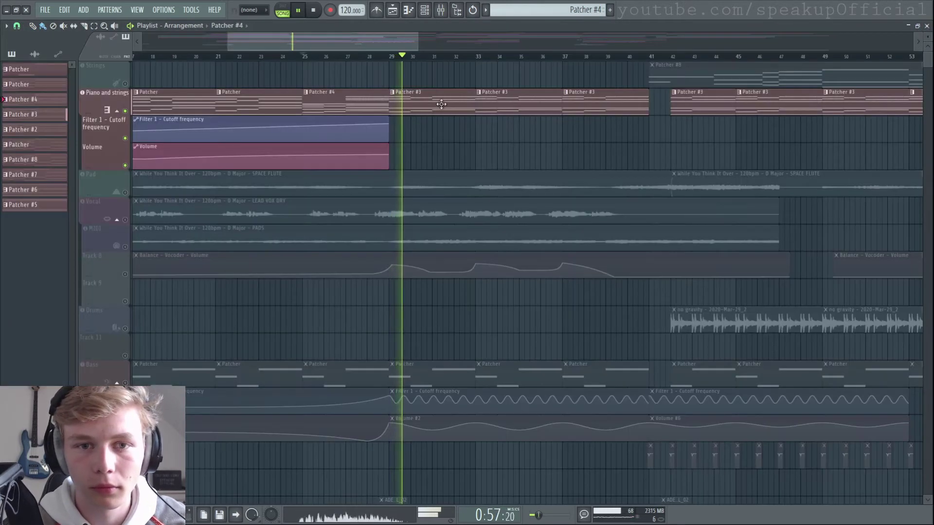
pyautogui.doubleClick(622, 194)
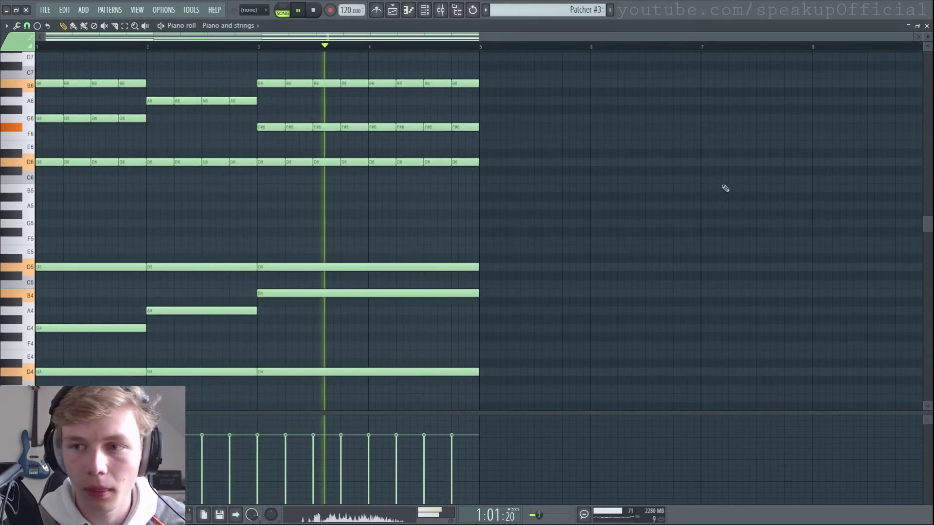
pyautogui.press('space')
pyautogui.click(926, 25)
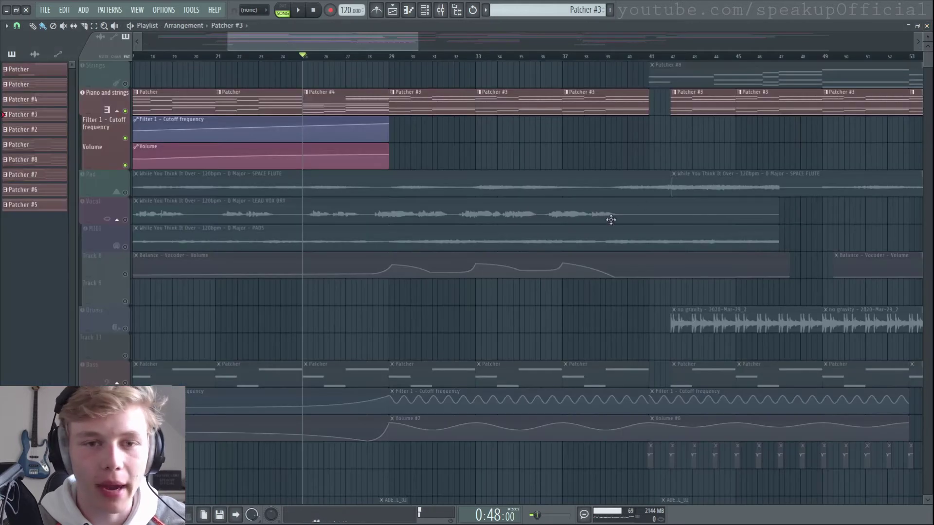
# - Unmute the Pad, Vocal and MIDI playlist tracks along with Tracks 8 and 9, keeping Piano and strings enabled
pyautogui.scroll(-1, 486, 222)
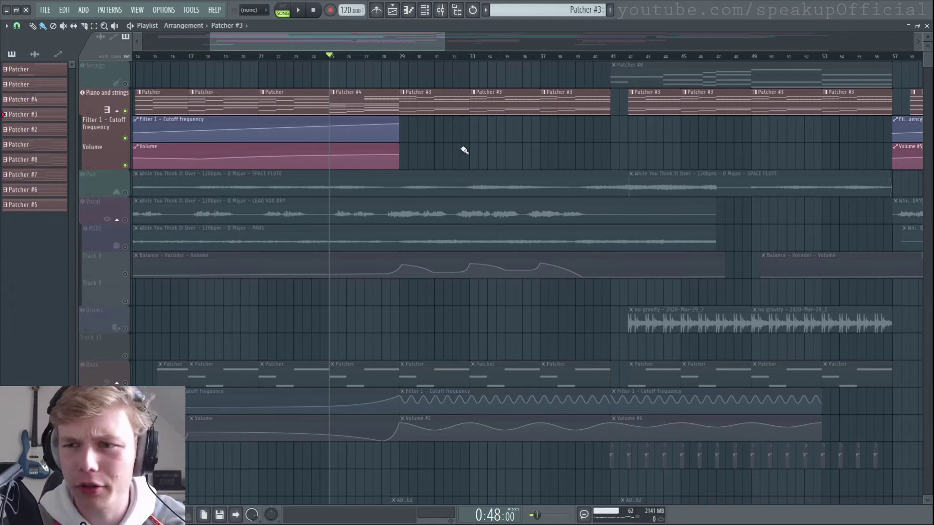
pyautogui.scroll(-3, 448, 155)
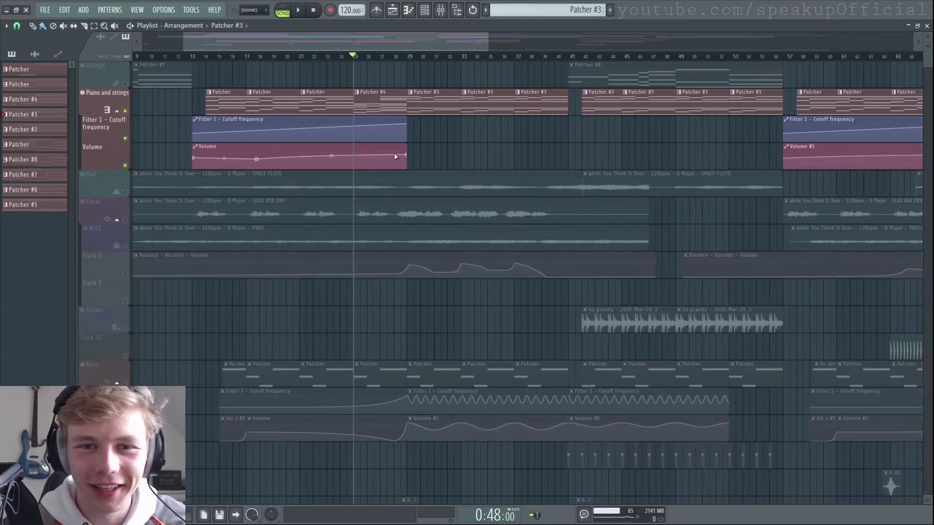
pyautogui.click(126, 220)
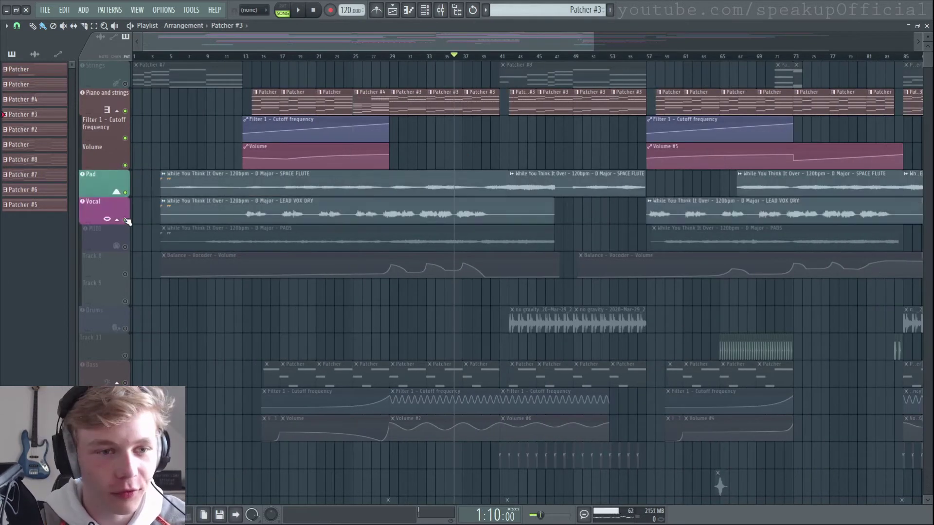
pyautogui.moveTo(126, 248); pyautogui.dragTo(126, 303)
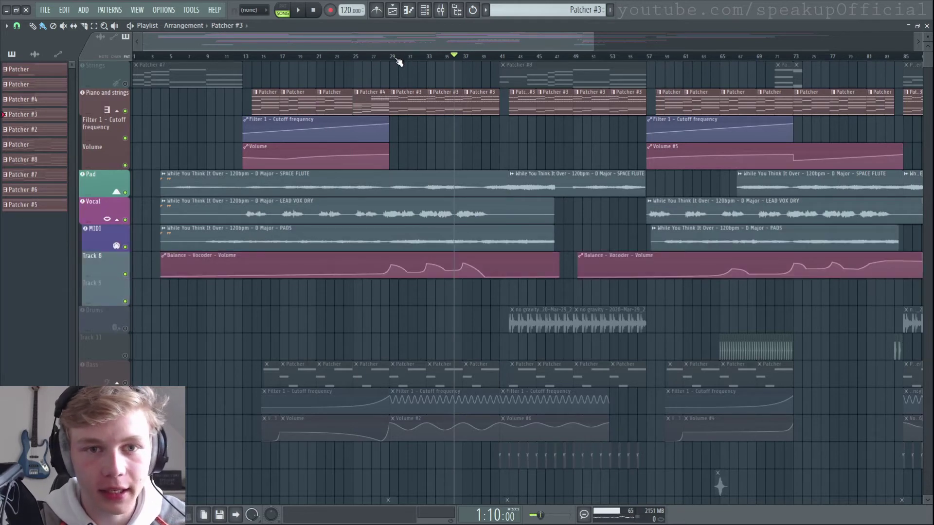
# - Play the Piano and strings, Pad, Vocal and MIDI tracks together from bar 27, then stop playback
pyautogui.click(376, 57)
pyautogui.press('space')
pyautogui.scroll(3, 410, 125)
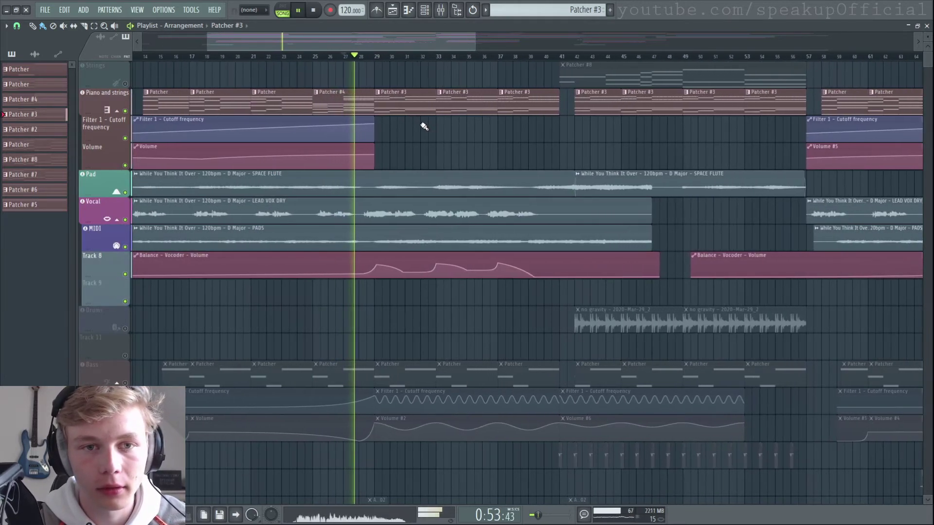
pyautogui.scroll(1, 424, 127)
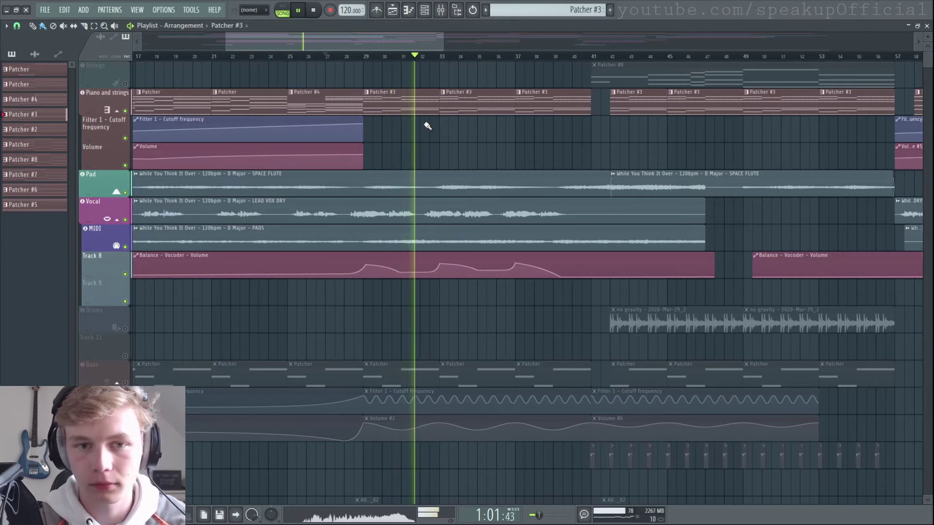
pyautogui.press('space')
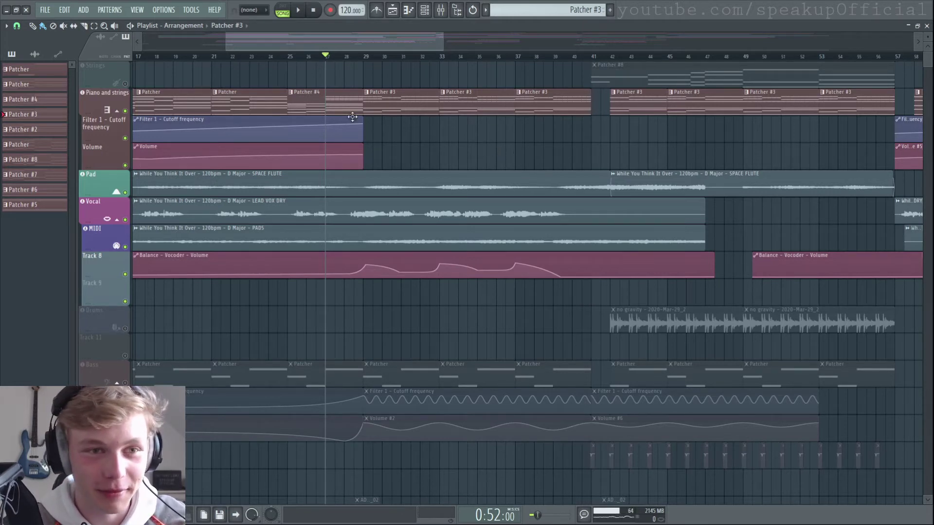
# - Unmute the Bass playlist track together with its Filter 1 - Cutoff frequency and Volume automation tracks
pyautogui.scroll(-3, 468, 133)
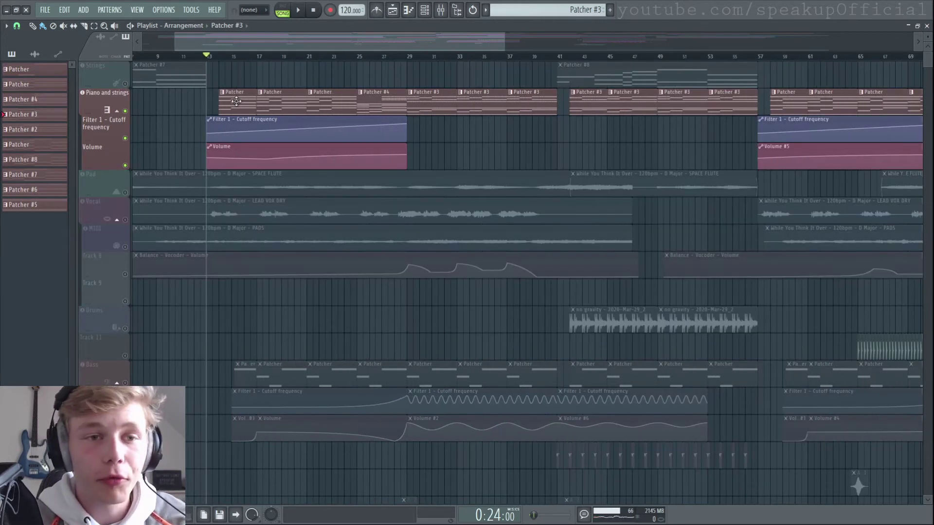
pyautogui.scroll(-4, 236, 100)
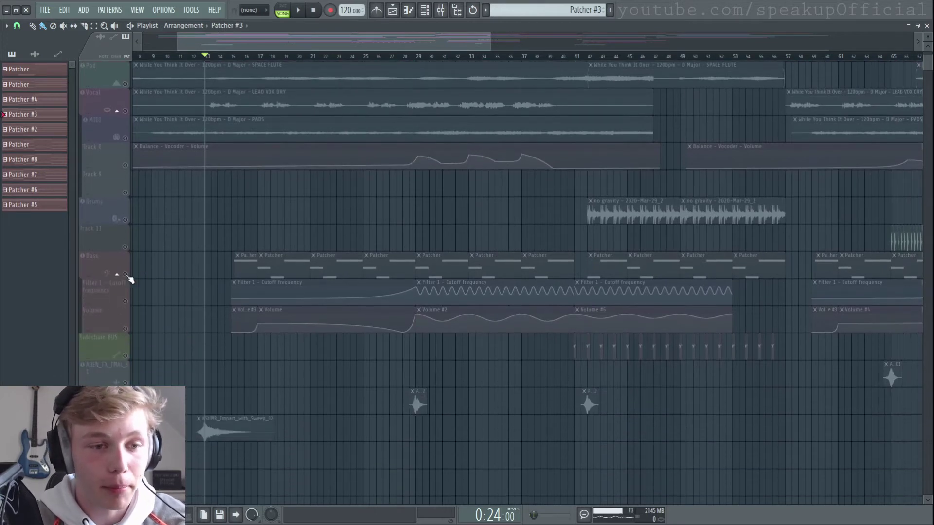
pyautogui.click(125, 274)
pyautogui.click(125, 301)
pyautogui.click(125, 328)
pyautogui.scroll(2, 142, 298)
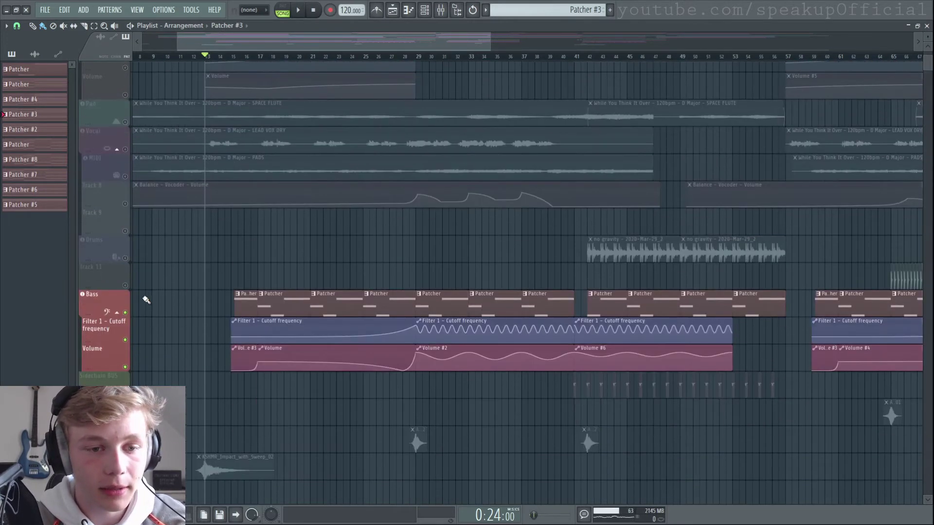
pyautogui.scroll(-2, 146, 300)
# - Play the Bass track from around its first Patcher pattern
pyautogui.scroll(3, 236, 250)
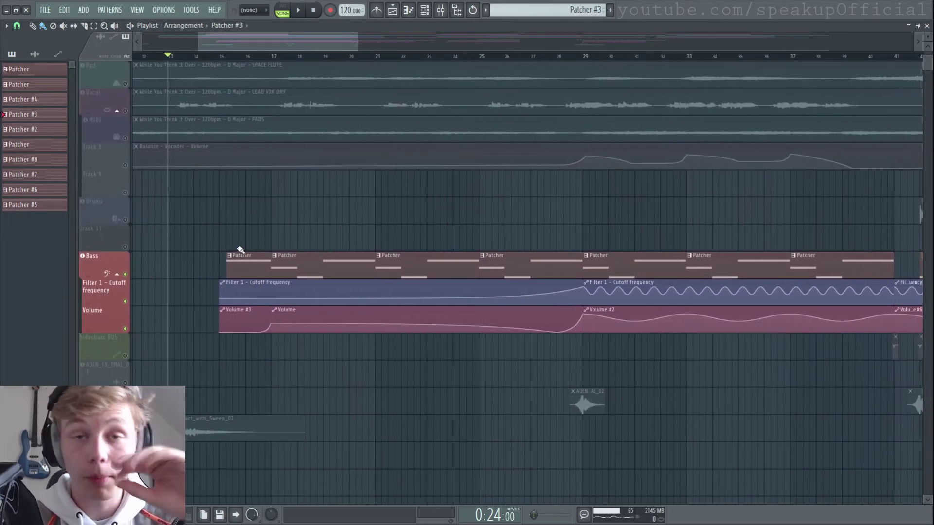
pyautogui.scroll(2, 203, 247)
pyautogui.press('space')
pyautogui.click(270, 56)
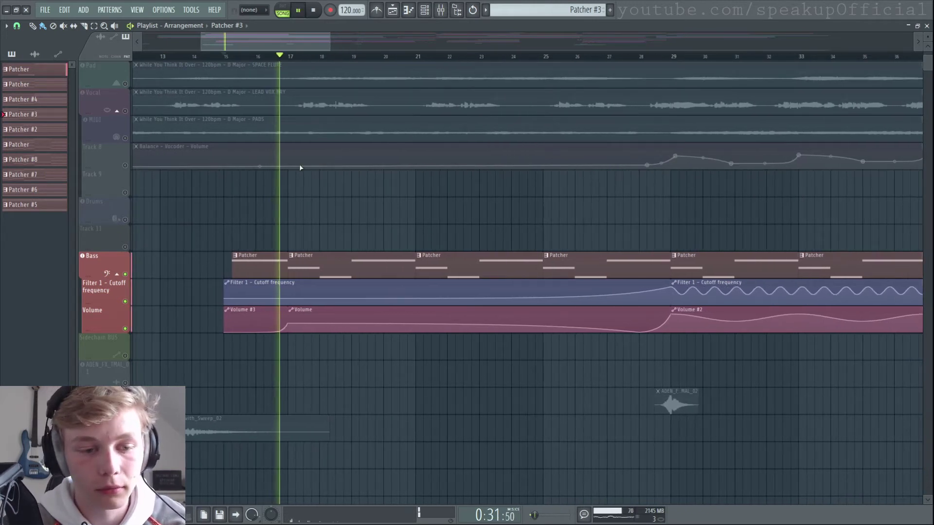
# - Open the Bass Patcher and its Voltage Modular synth, dismissing the update prompt without choosing an answer
pyautogui.click(103, 265)
pyautogui.moveTo(532, 225); pyautogui.dragTo(648, 158)
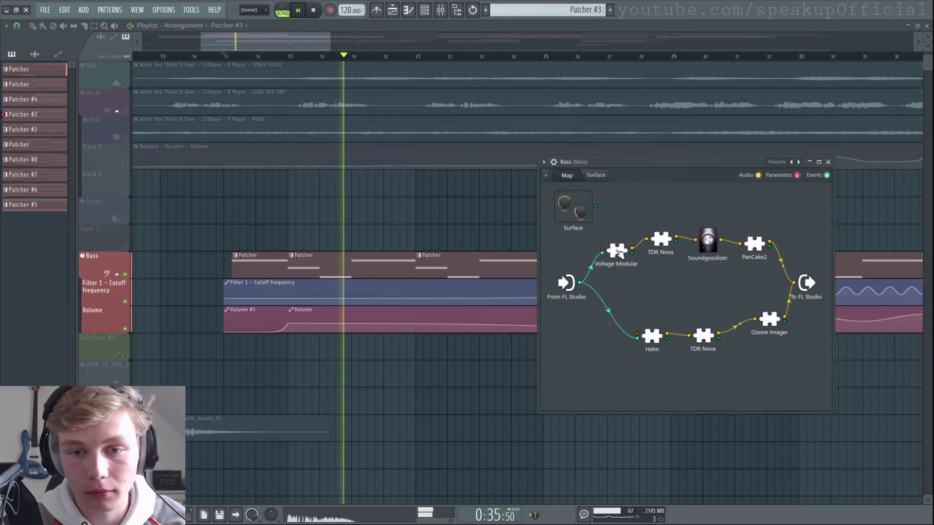
pyautogui.doubleClick(614, 250)
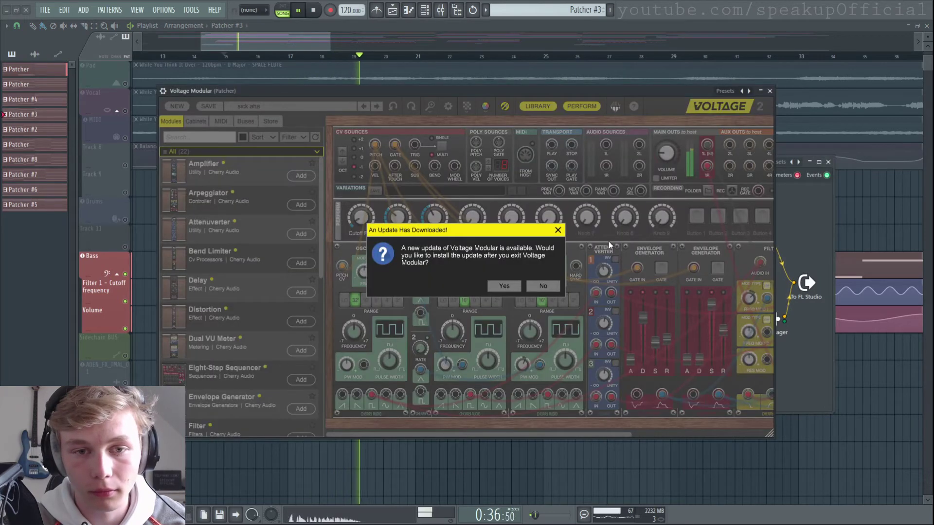
pyautogui.click(559, 230)
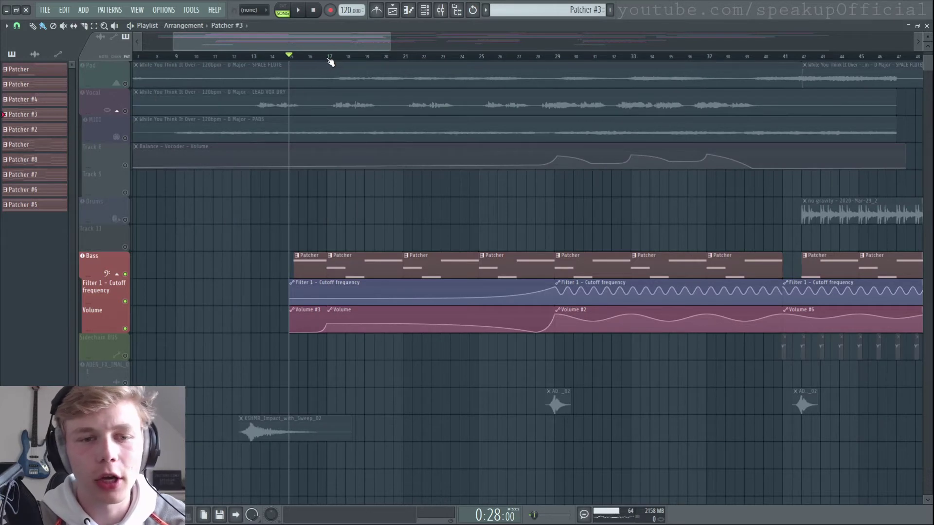
# - Play the Bass track from bar 17 and stop playback
pyautogui.click(329, 58)
pyautogui.scroll(2, 359, 194)
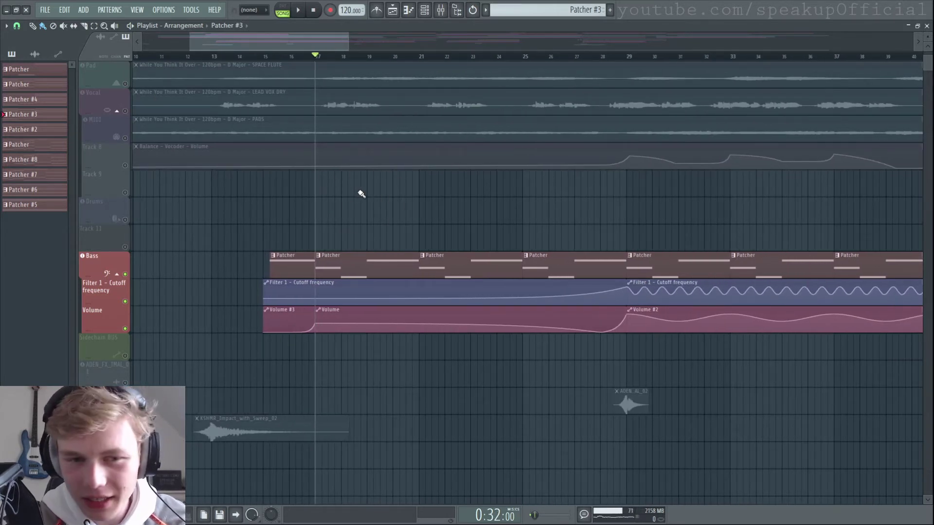
pyautogui.press('space')
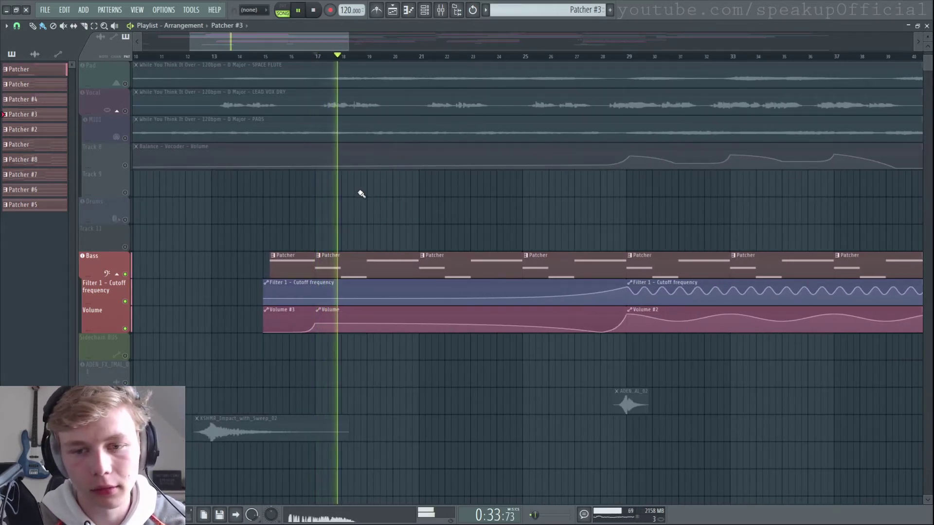
pyautogui.press('space')
# - Review the Voltage Modular and Helm synths in the Bass Patcher, closing each plugin window
pyautogui.doubleClick(363, 254)
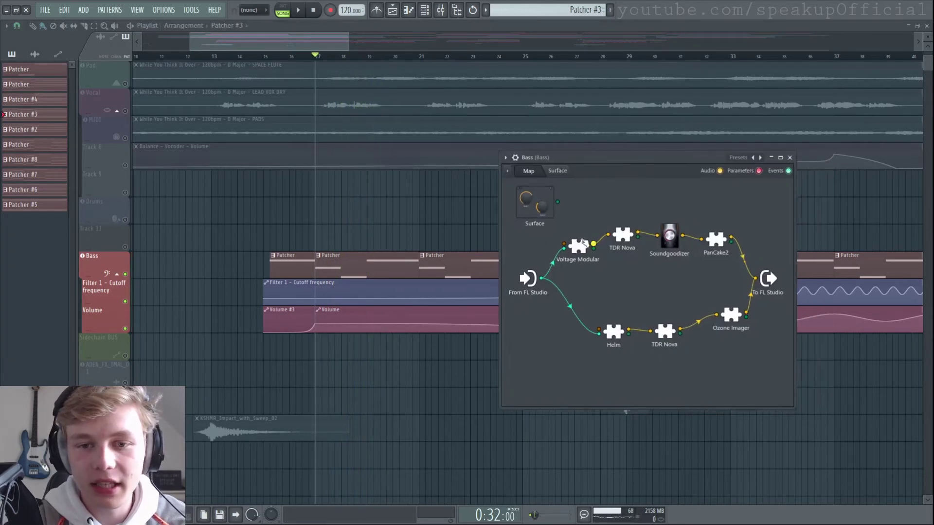
pyautogui.doubleClick(579, 246)
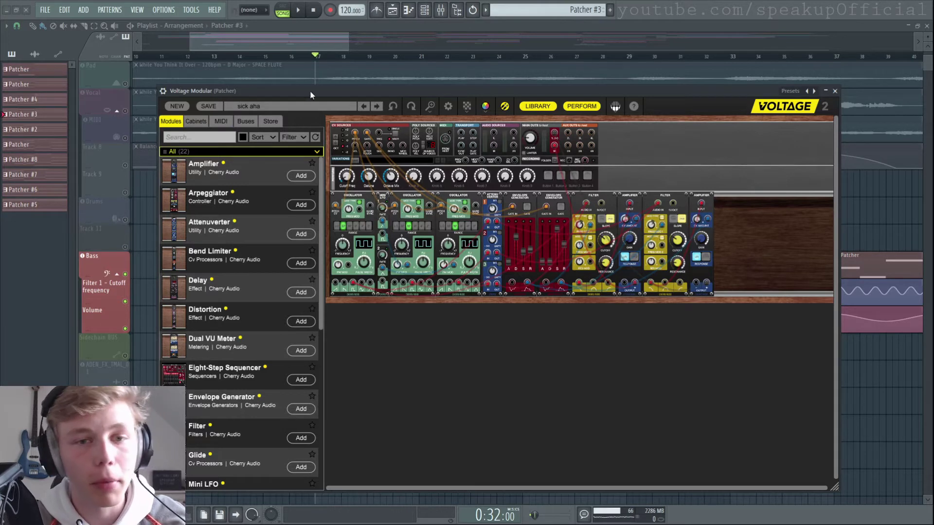
pyautogui.moveTo(392, 92); pyautogui.dragTo(389, 92)
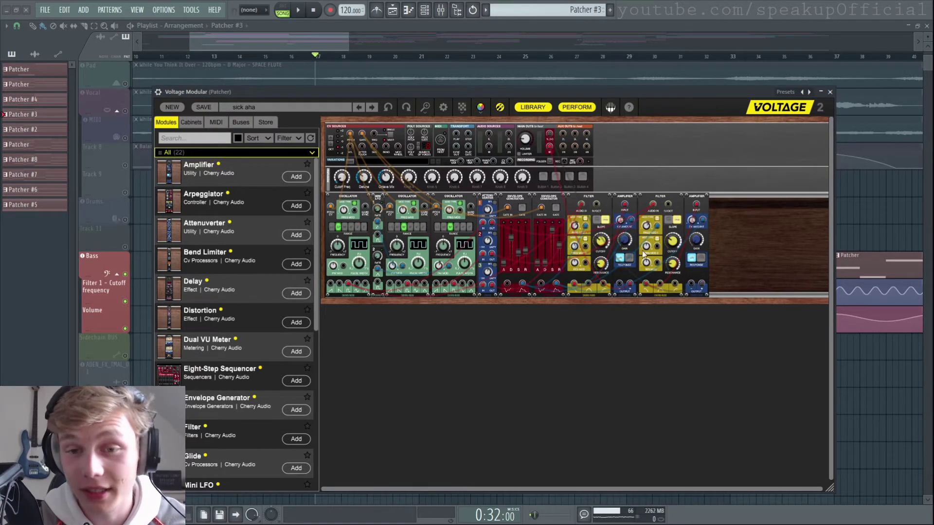
pyautogui.click(830, 92)
pyautogui.doubleClick(613, 333)
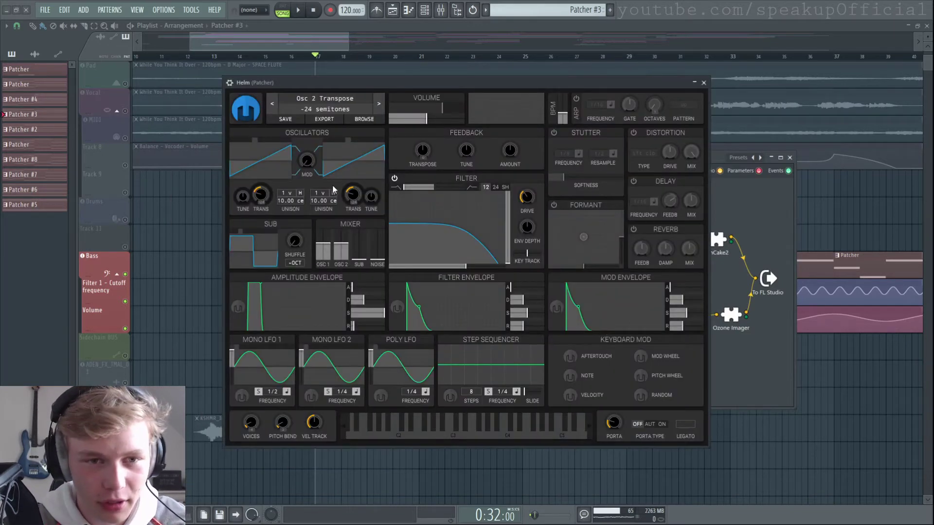
pyautogui.click(703, 83)
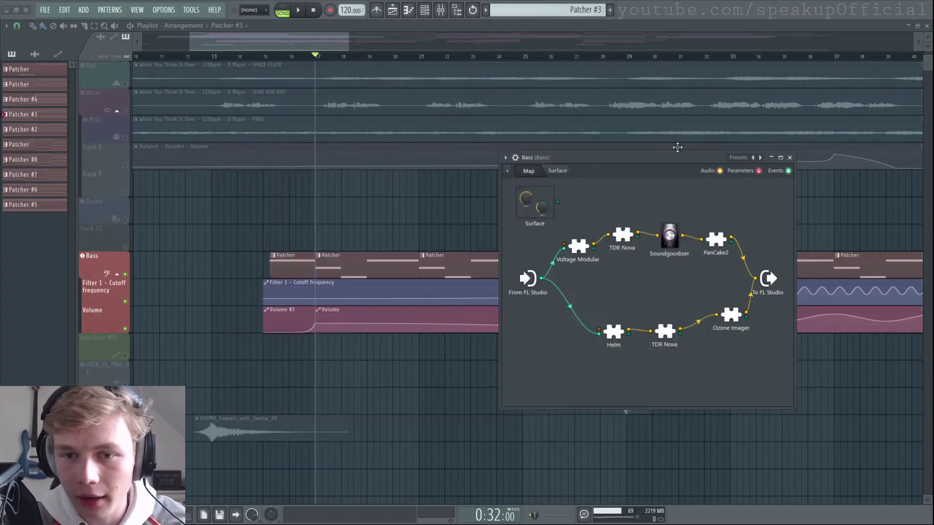
# - Review the TDR Nova equalizers, PanCake2 and Ozone Imager in the Bass Patcher, closing each plugin window
pyautogui.doubleClick(622, 235)
pyautogui.click(710, 84)
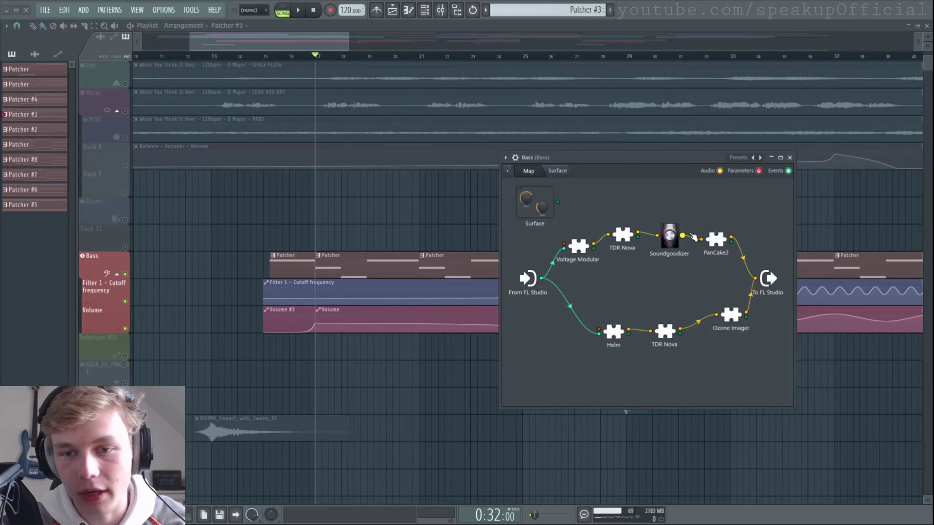
pyautogui.doubleClick(715, 242)
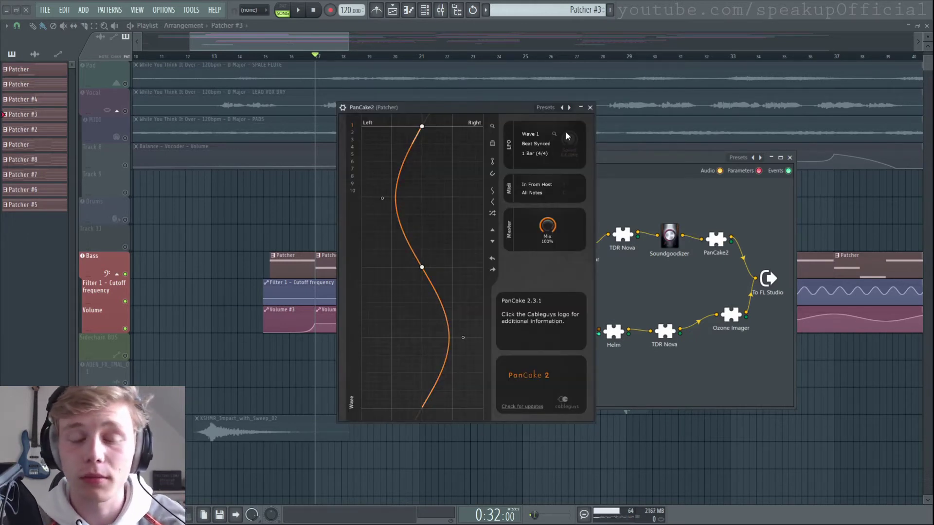
pyautogui.click(589, 108)
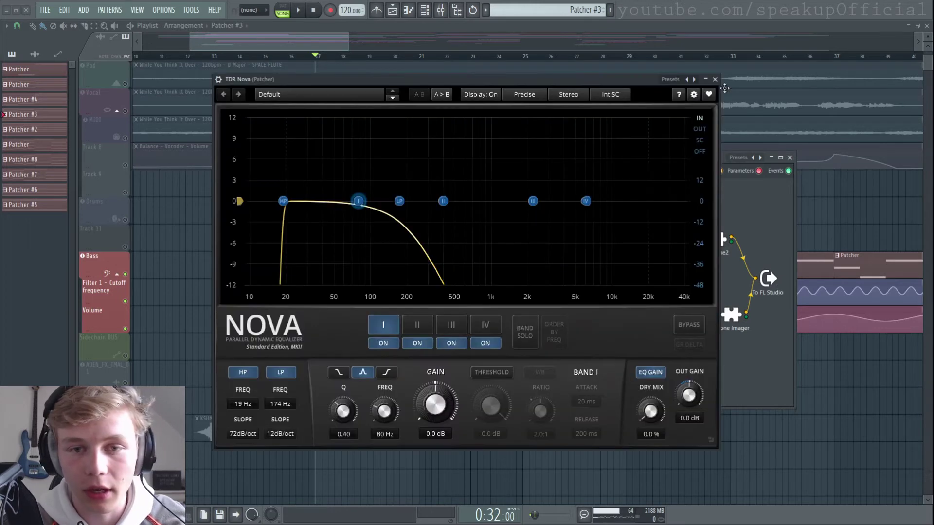
pyautogui.click(713, 82)
pyautogui.click(732, 317)
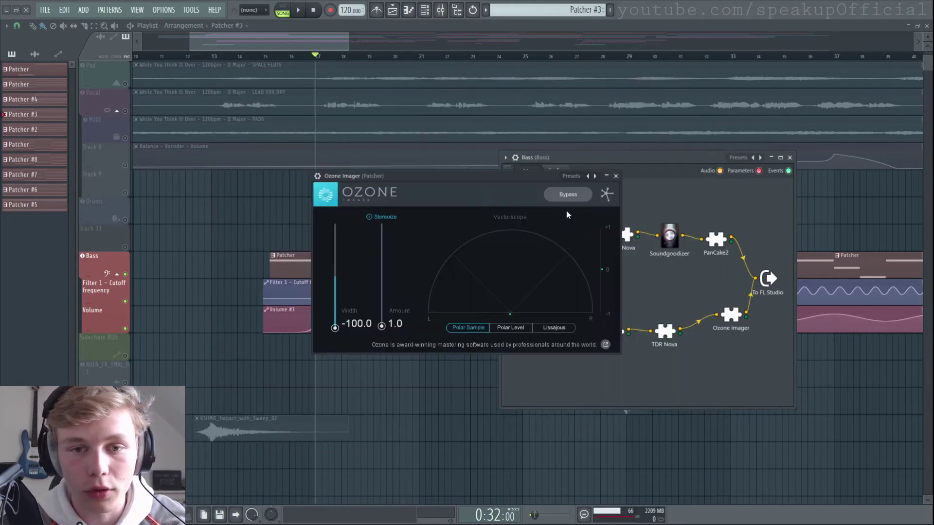
pyautogui.click(616, 176)
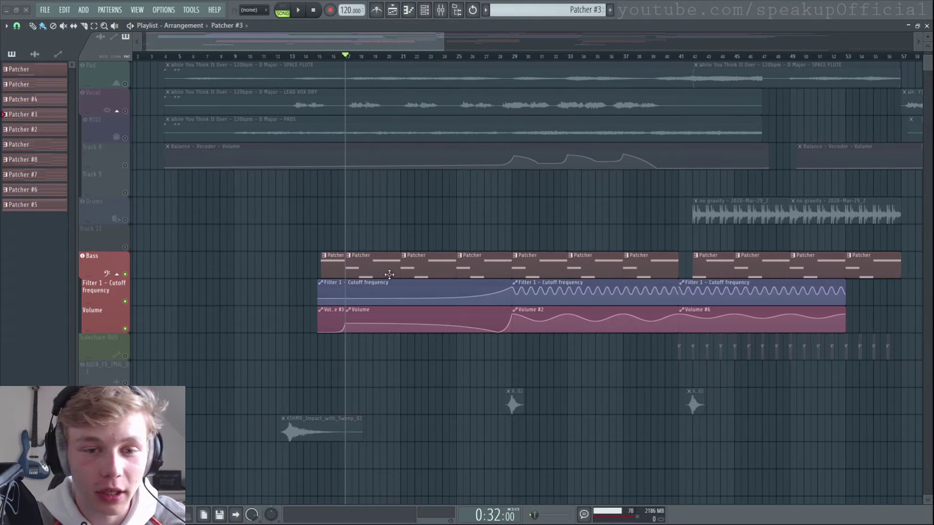
# - Play the Bass track from bar 27 to audition the cutoff and volume automation
pyautogui.scroll(3, 526, 314)
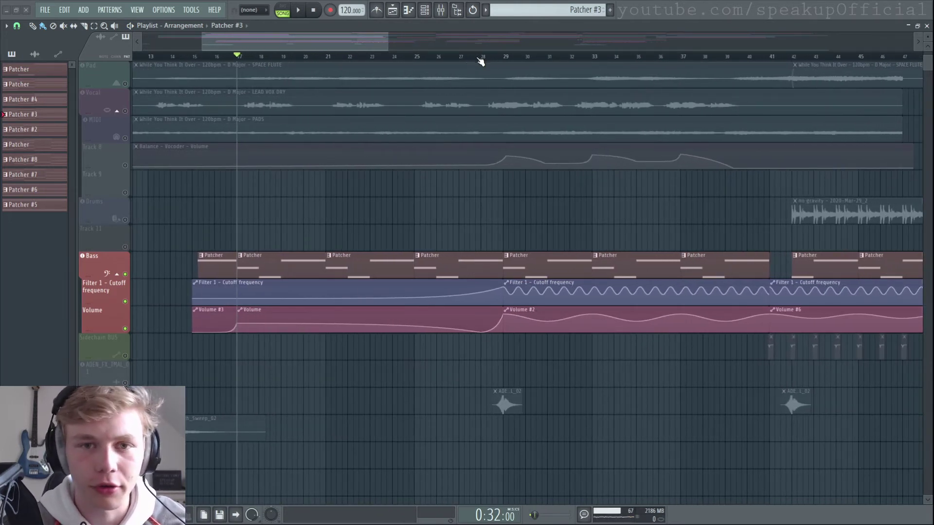
pyautogui.moveTo(441, 57); pyautogui.dragTo(459, 58)
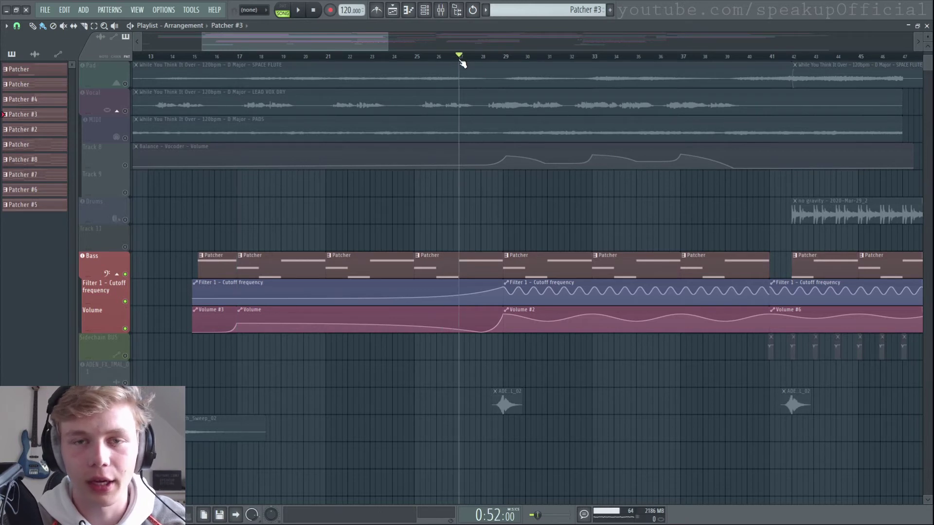
pyautogui.press('space')
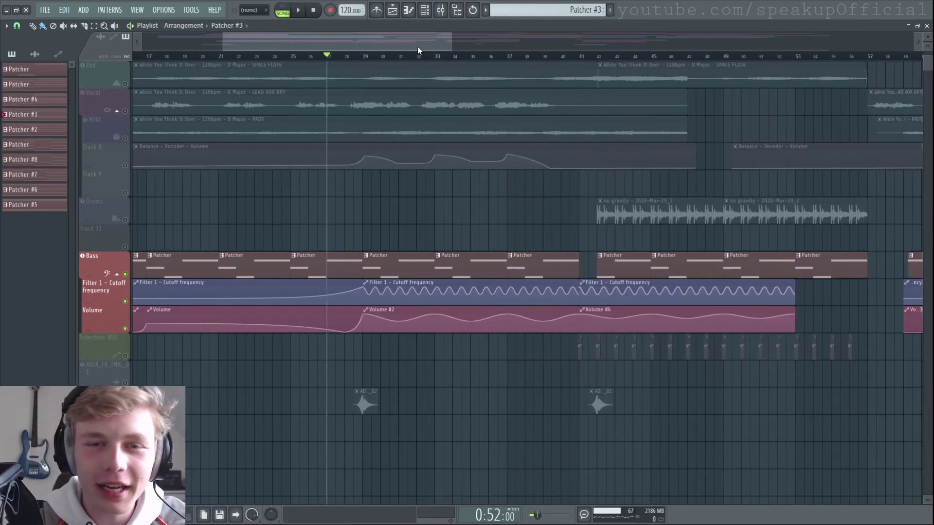
# - Move the playhead to bar 33 and examine the Bass track's Filter 1 cutoff and Volume #2 automation curves
pyautogui.moveTo(424, 56); pyautogui.dragTo(436, 57)
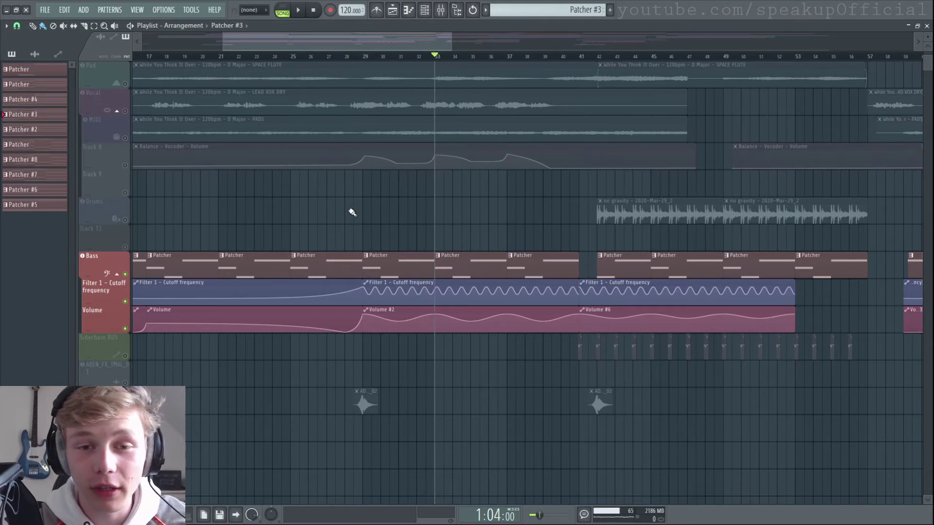
pyautogui.scroll(2, 465, 229)
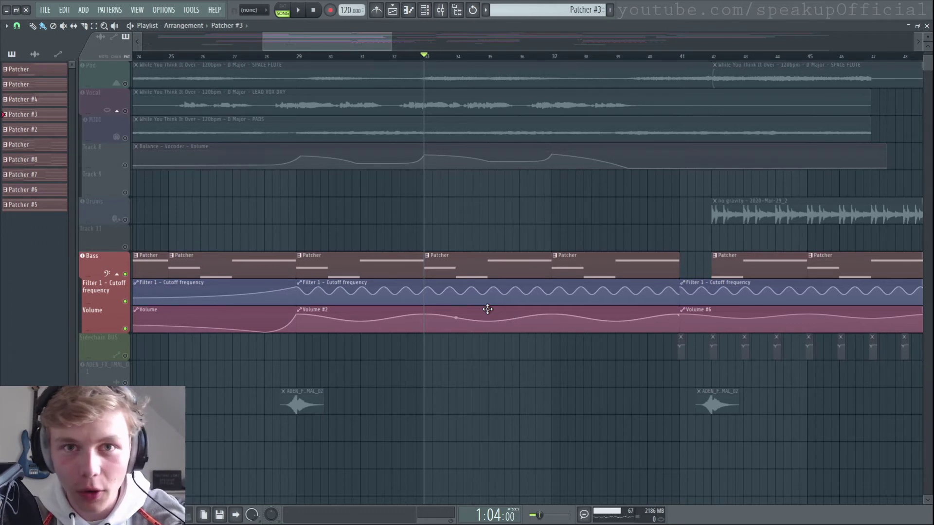
pyautogui.scroll(-3, 390, 222)
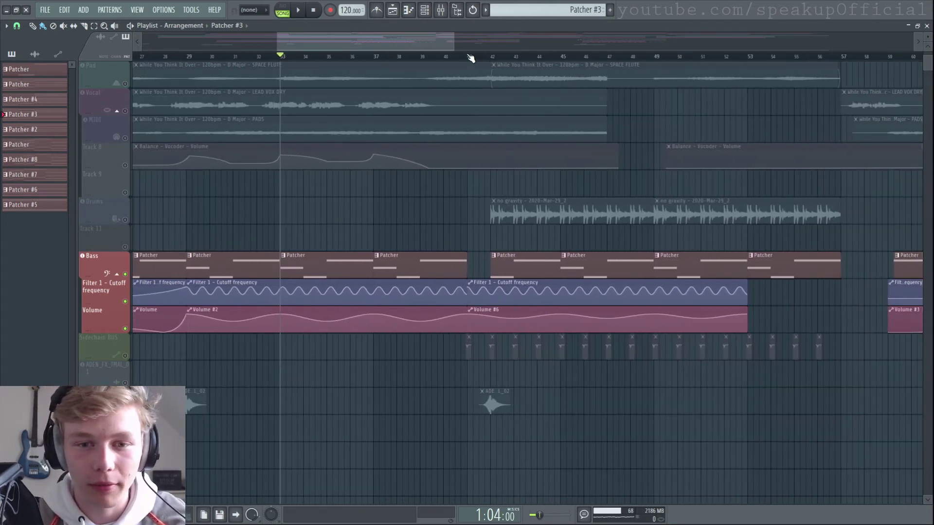
# - Unmute Piano and strings alongside the Bass track, play them together from bar 25, then stop playback
pyautogui.click(471, 58)
pyautogui.scroll(-5, 448, 194)
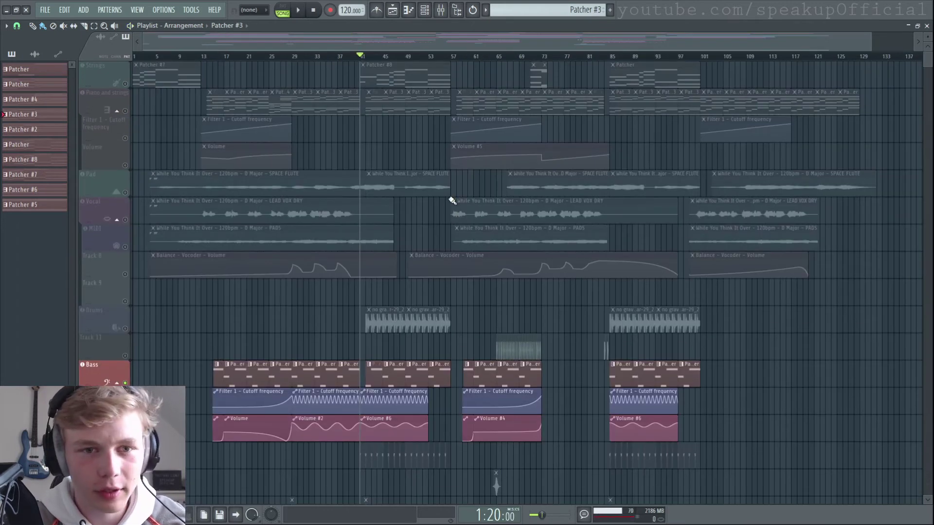
pyautogui.click(126, 111)
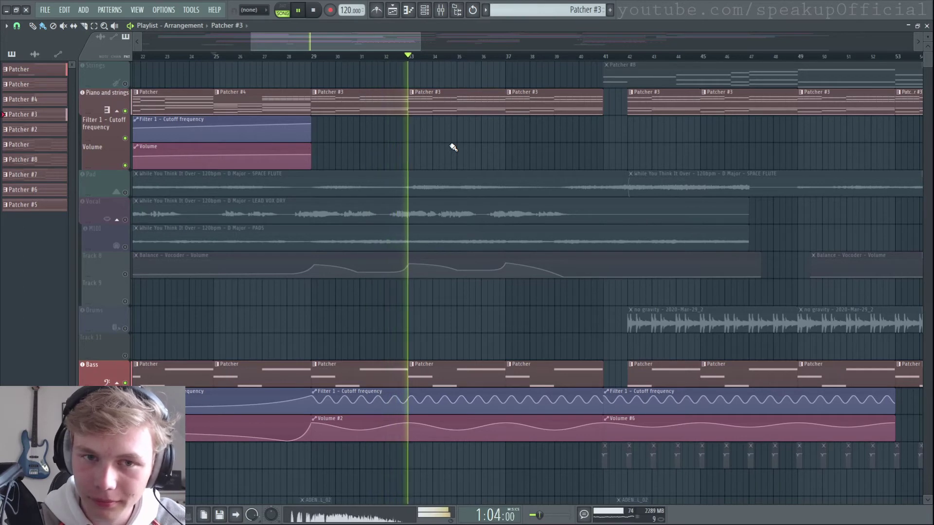
pyautogui.scroll(-3, 452, 147)
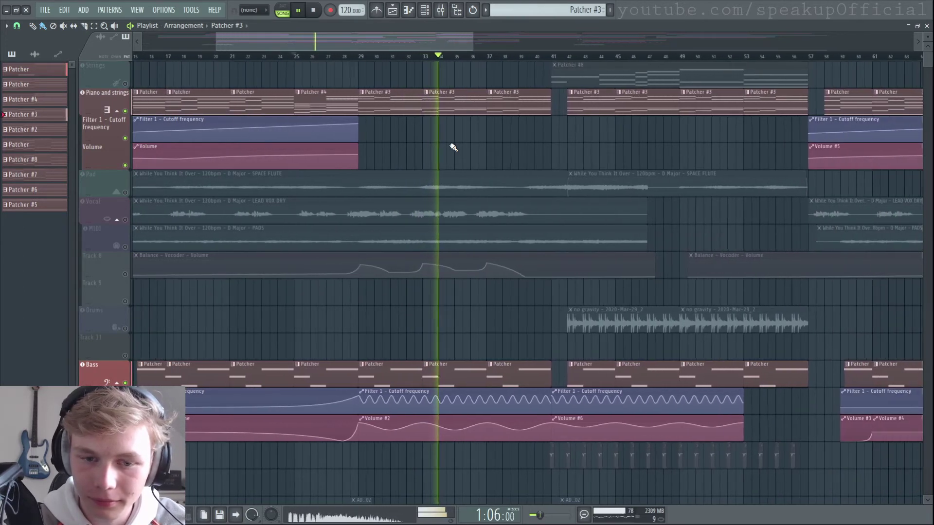
pyautogui.press('space')
# - Play the Strings track on its own from the start of the Patcher #8 pattern at bar 41
pyautogui.scroll(-2, 418, 195)
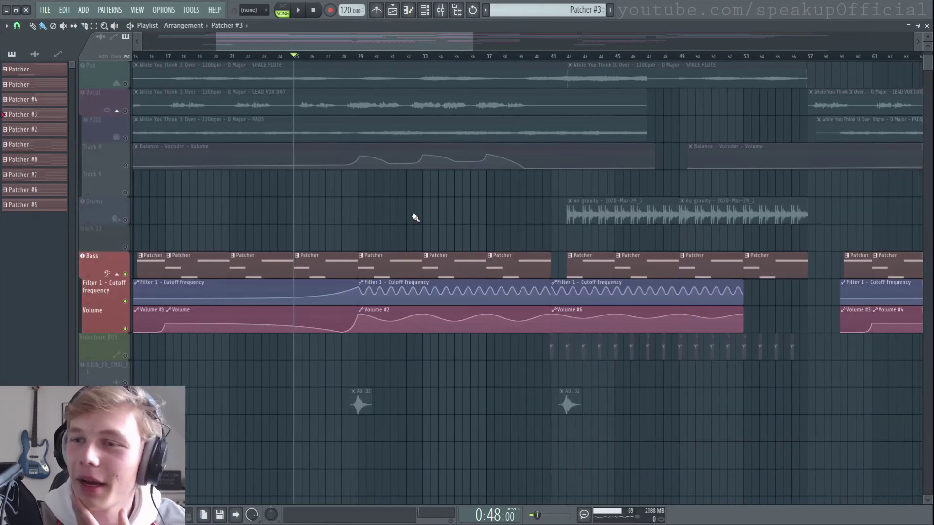
pyautogui.scroll(-1, 396, 233)
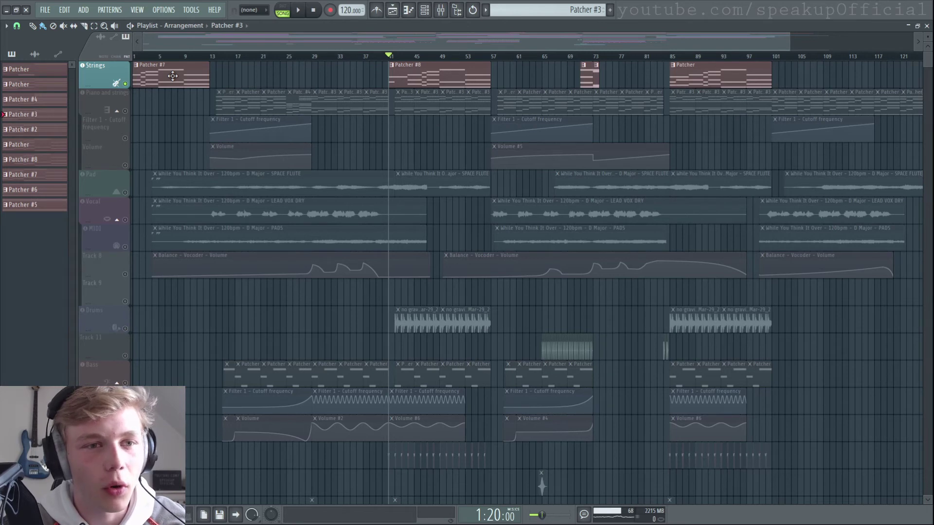
pyautogui.press('space')
pyautogui.scroll(2, 420, 118)
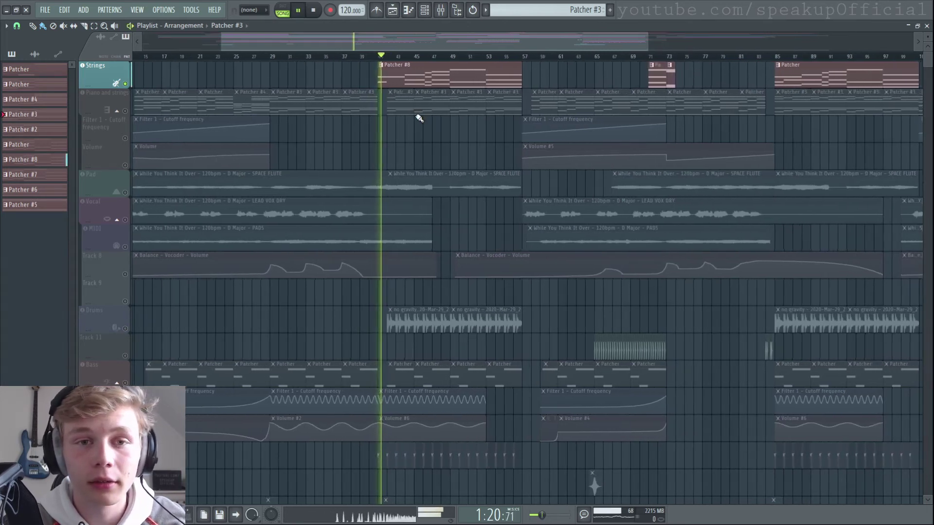
# - Unmute the Piano and strings group during playback to audition it together with the Strings track, and stop playback
pyautogui.scroll(2, 419, 119)
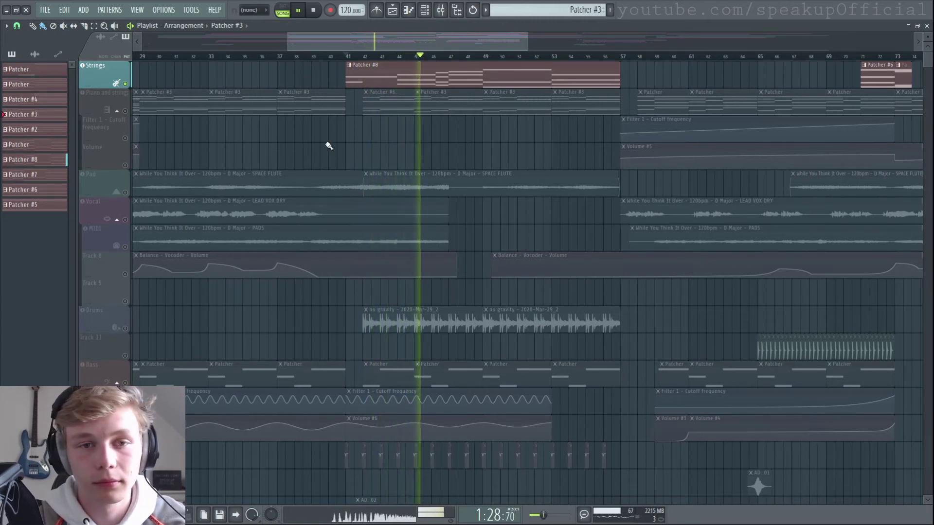
pyautogui.moveTo(125, 110); pyautogui.dragTo(125, 165)
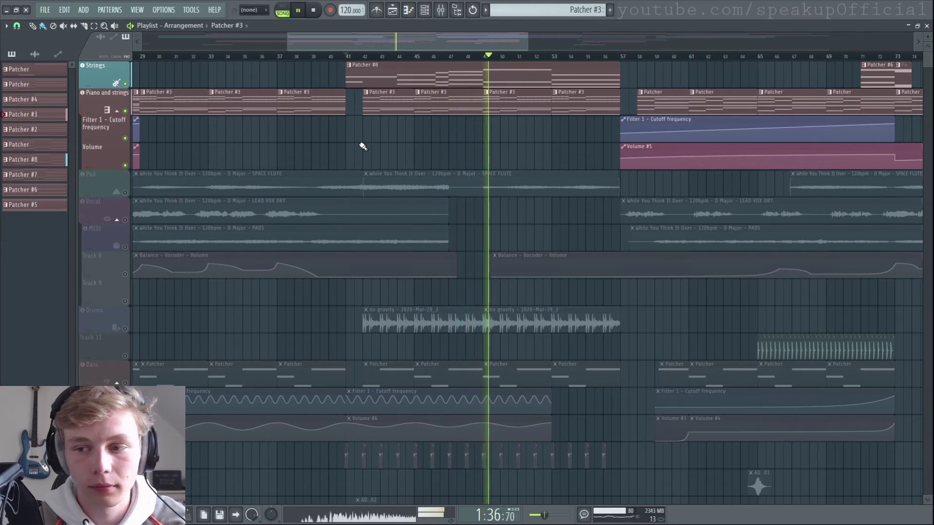
pyautogui.press('space')
# - Examine the chord notes of the Patcher #8 strings pattern in the piano roll, then close it
pyautogui.doubleClick(438, 81)
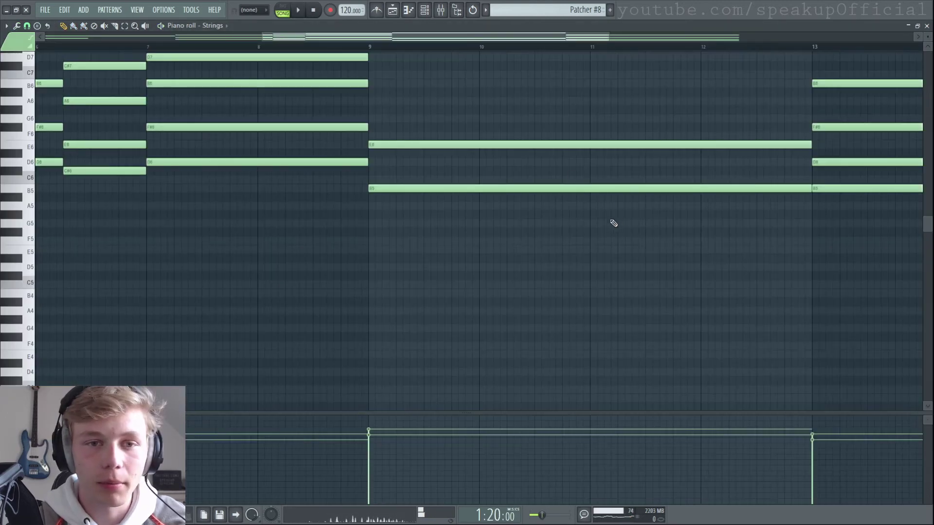
pyautogui.scroll(-3, 614, 223)
pyautogui.scroll(3, 570, 241)
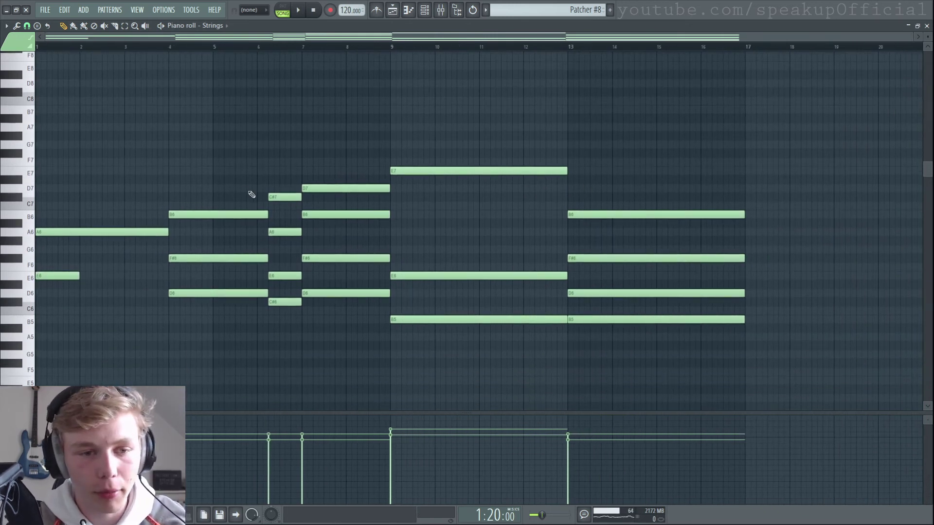
pyautogui.moveTo(182, 140); pyautogui.dragTo(363, 349)
pyautogui.click(471, 320)
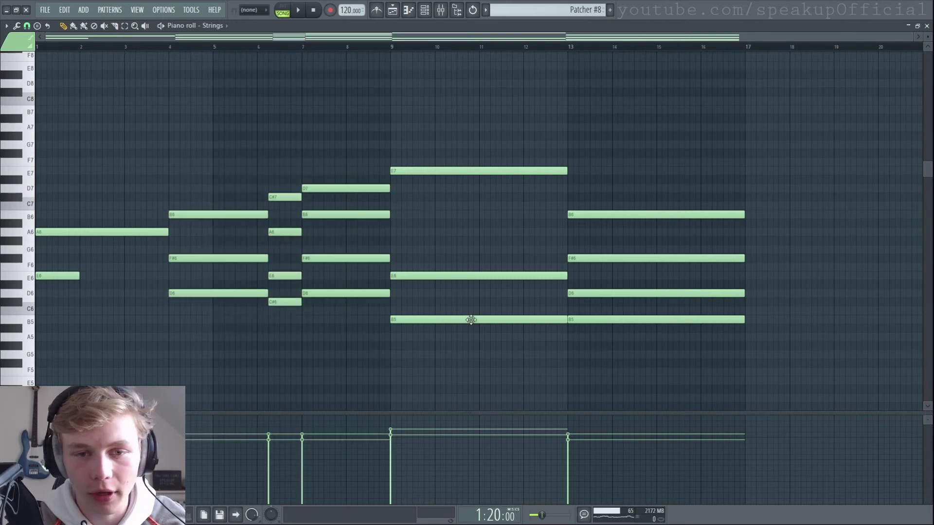
pyautogui.click(926, 26)
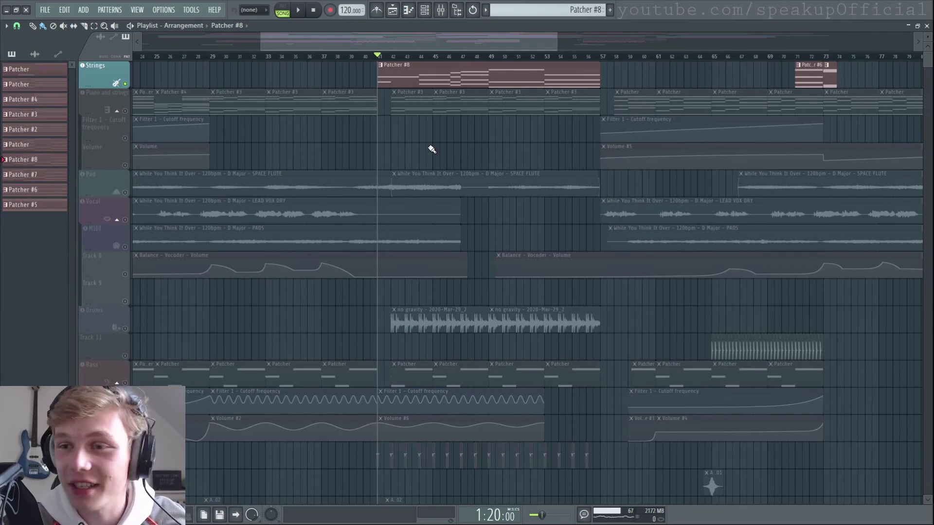
# - Play the Strings track on its own from the start of the Patcher pattern at bar 85
pyautogui.scroll(-5, 421, 148)
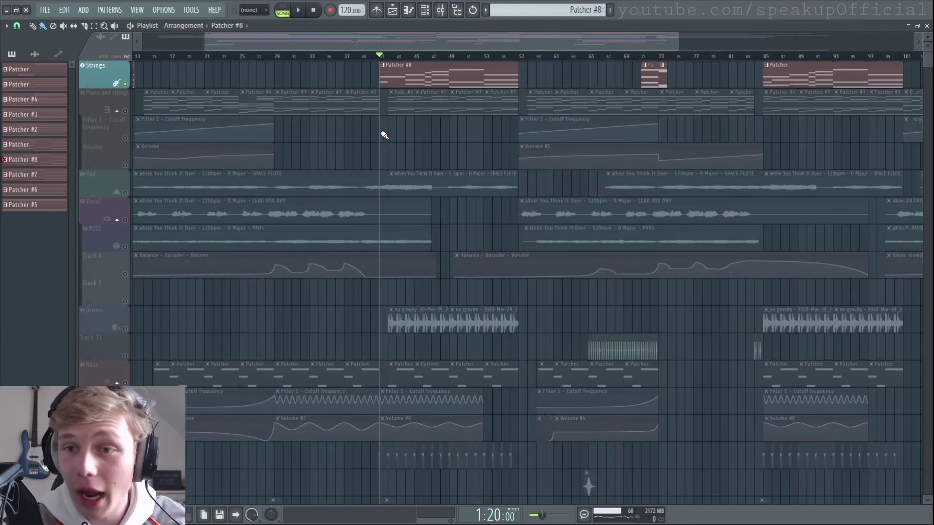
pyautogui.click(607, 57)
pyautogui.press('space')
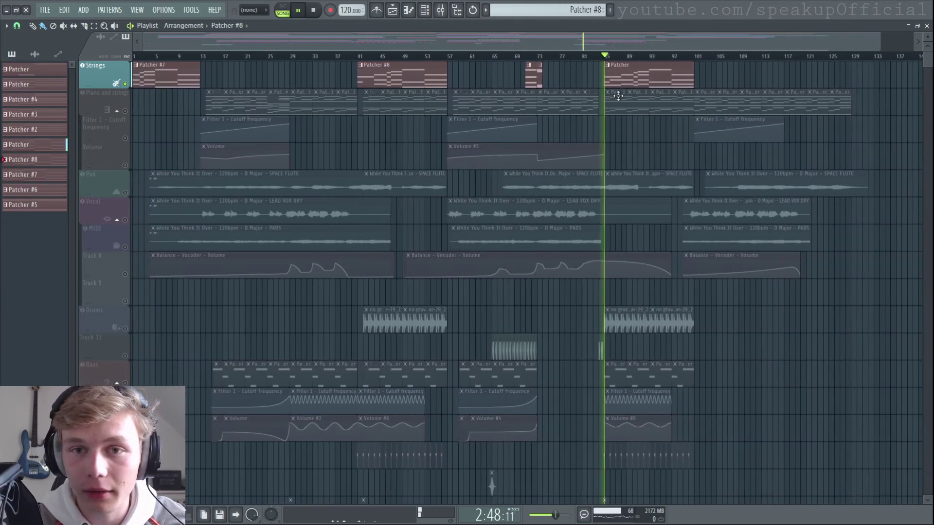
pyautogui.scroll(5, 632, 141)
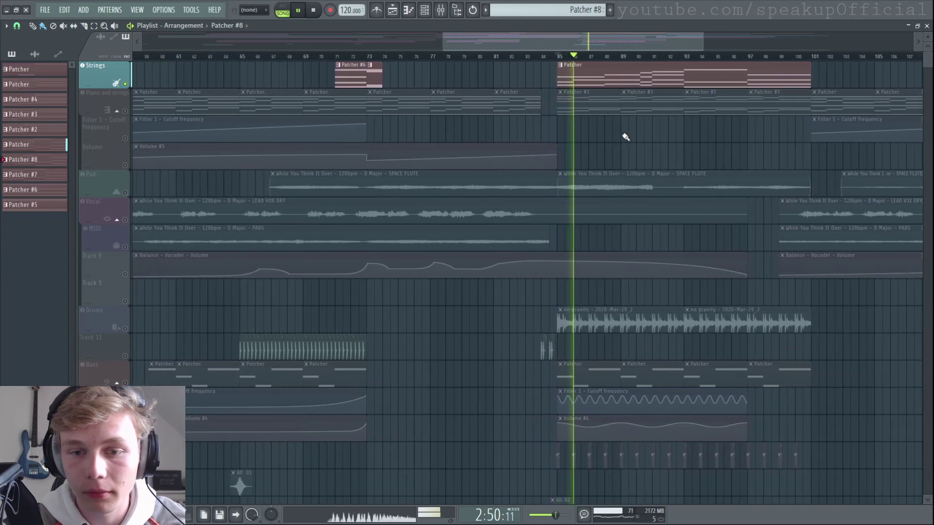
pyautogui.scroll(-1, 621, 136)
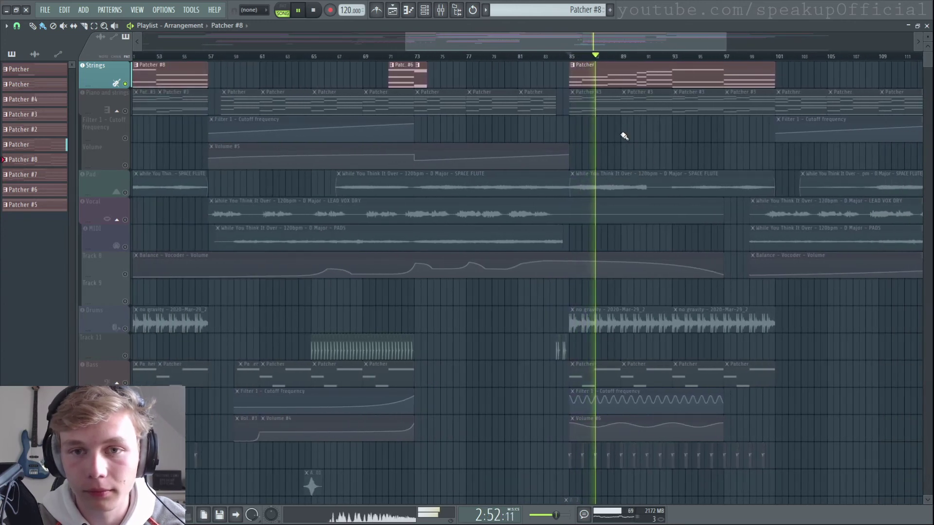
pyautogui.scroll(-2, 620, 135)
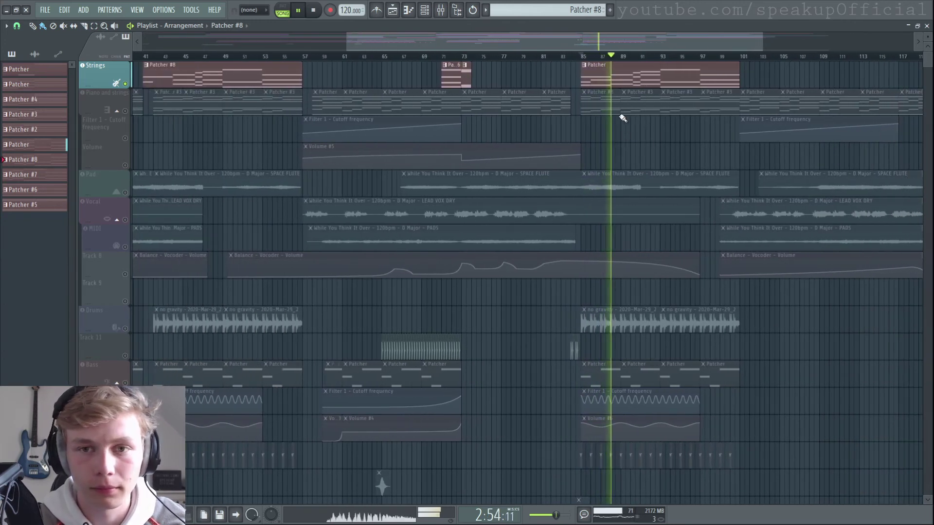
# - Review the effects chain on the Strings mixer track, then close the mixer and stop playback
pyautogui.press('F9')
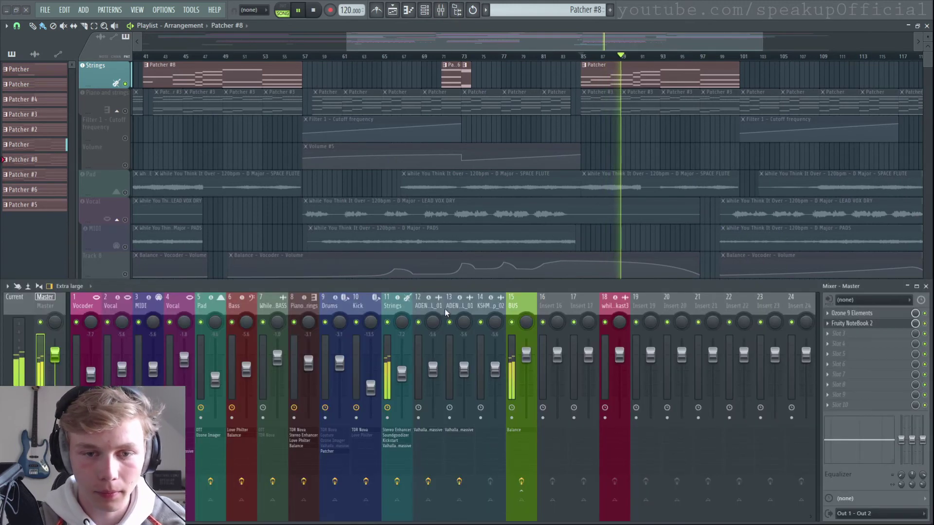
pyautogui.click(392, 305)
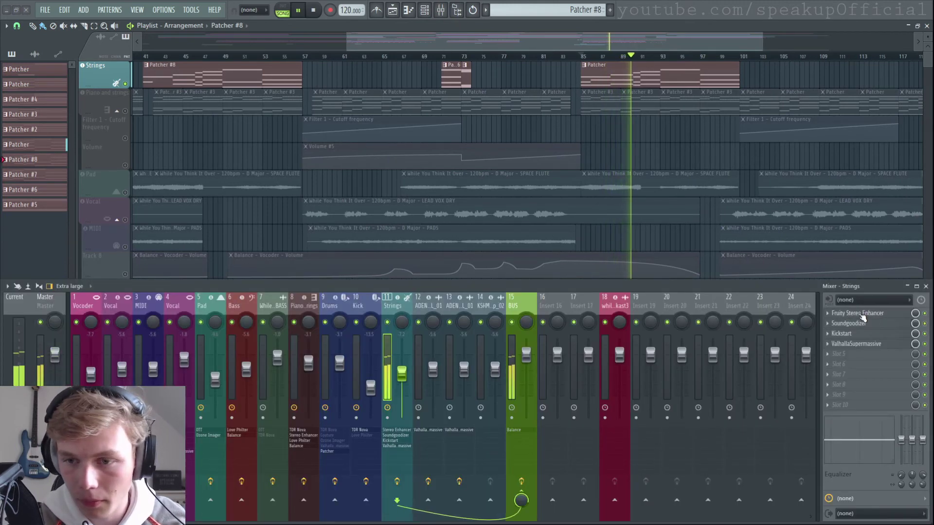
pyautogui.click(925, 285)
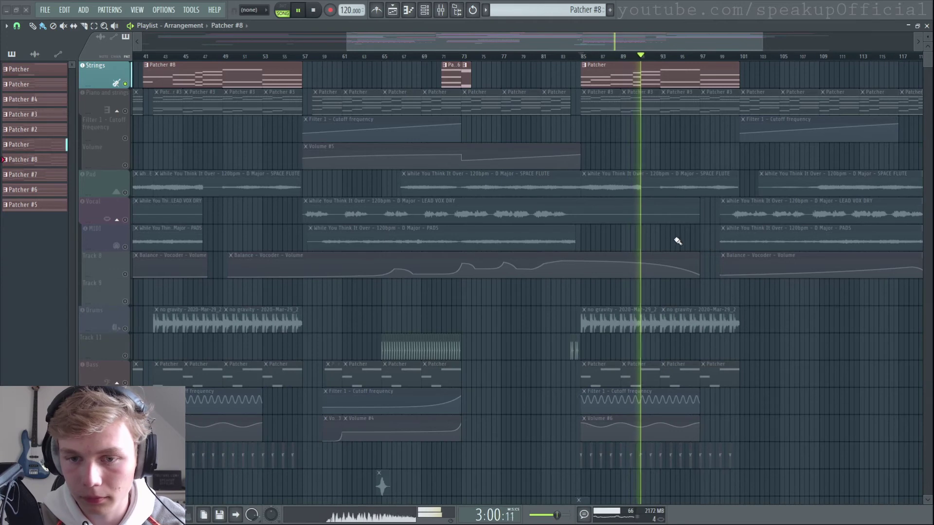
pyautogui.press('space')
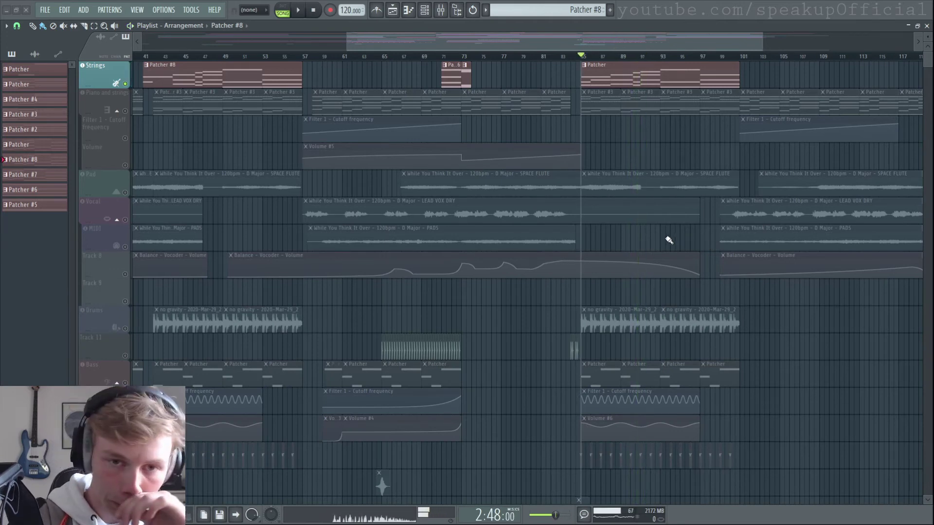
# - Solo the Drums track and play its no gravity clip from bar 42, then stop playback
pyautogui.keyDown('ctrl'); pyautogui.scroll(-3, 537, 216); pyautogui.keyUp('ctrl')
pyautogui.scroll(-3, 166, 247)
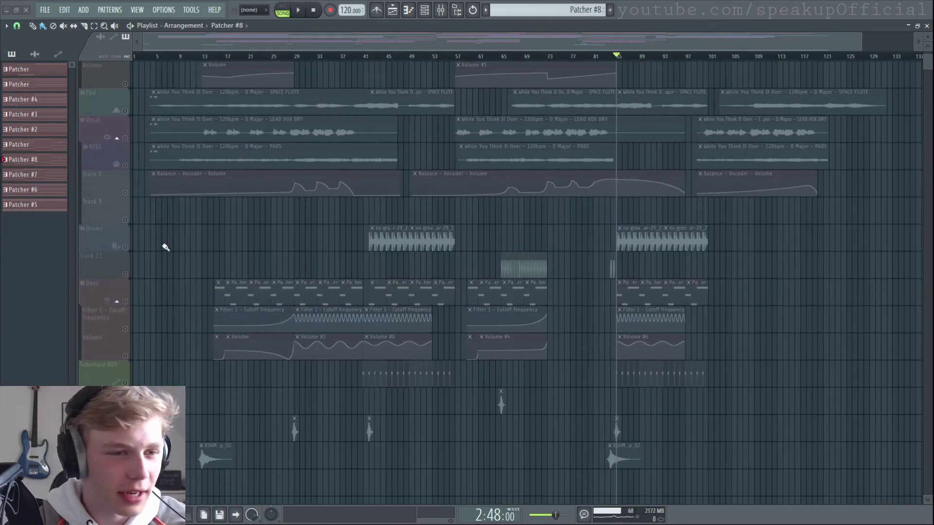
pyautogui.click(126, 247)
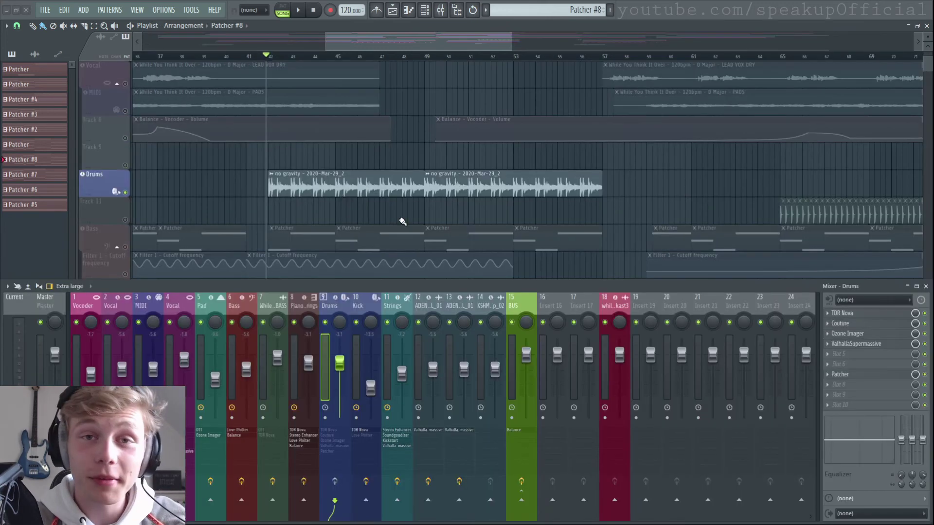
pyautogui.scroll(6, 270, 184)
pyautogui.click(269, 183)
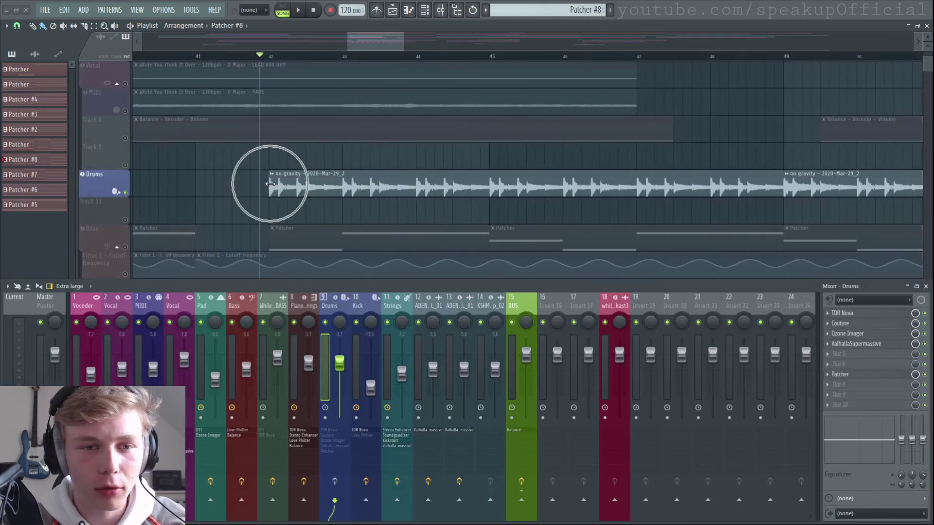
pyautogui.moveTo(259, 54); pyautogui.dragTo(269, 65)
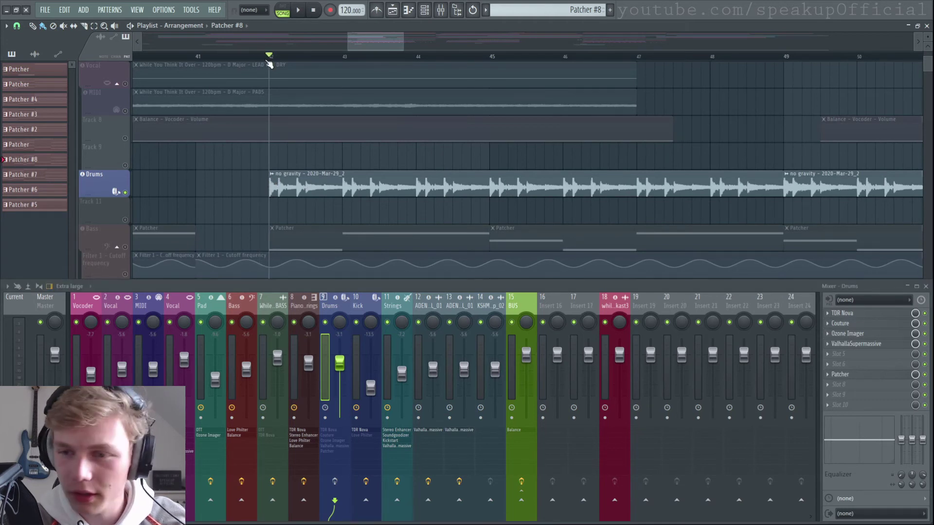
pyautogui.press('space')
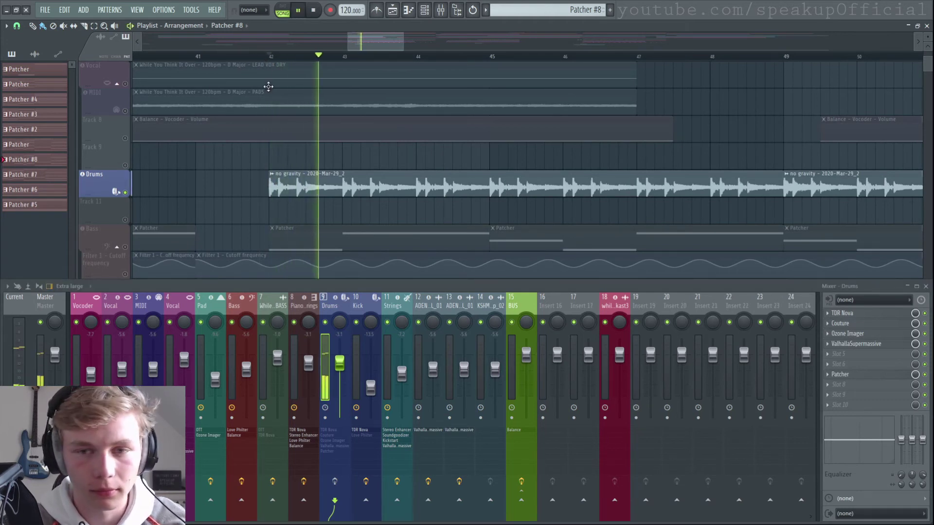
pyautogui.scroll(-3, 275, 170)
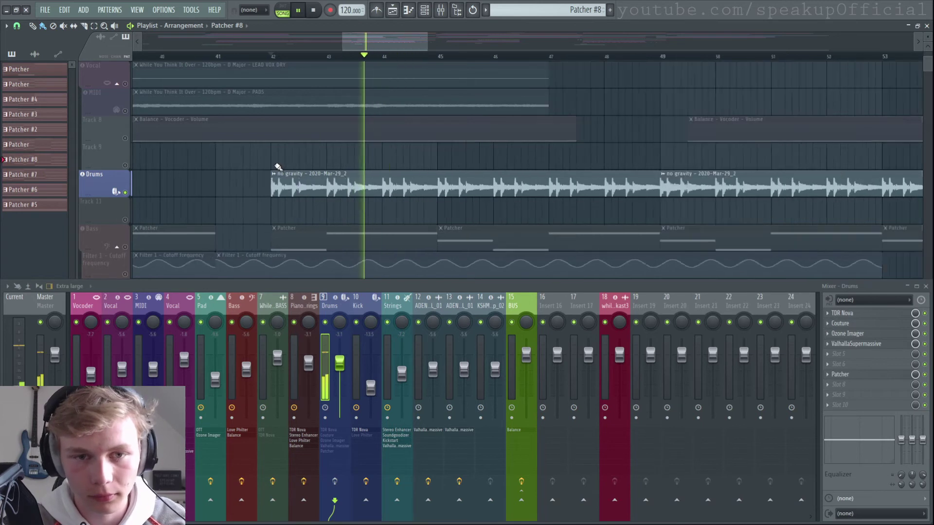
pyautogui.press('space')
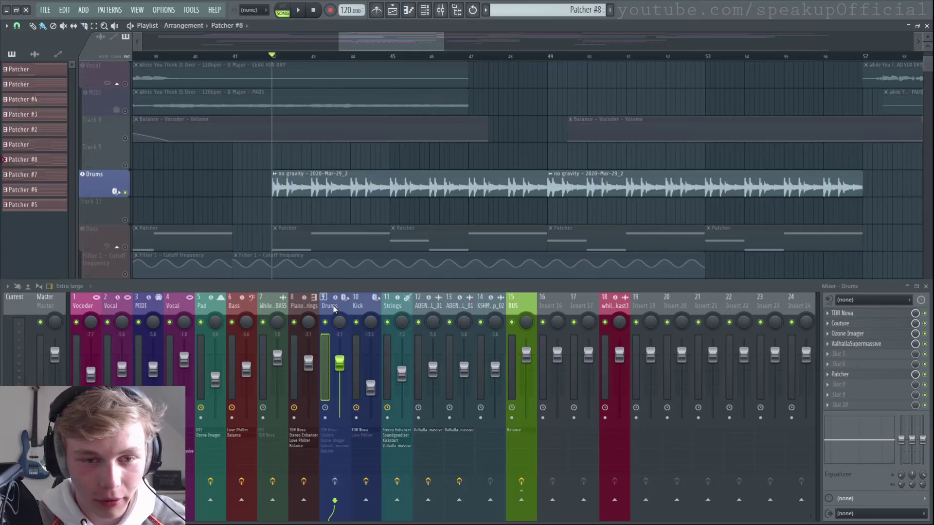
# - Enable the Drums mixer track's effects and go through its TDR Nova, Couture, Ozone Imager and ValhallaSupermassive plugins
pyautogui.click(334, 481)
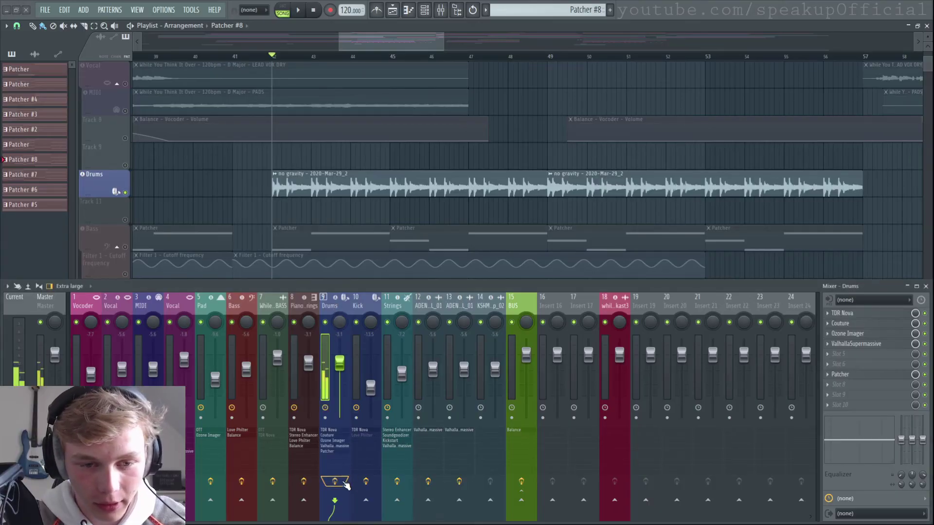
pyautogui.click(852, 314)
pyautogui.click(841, 323)
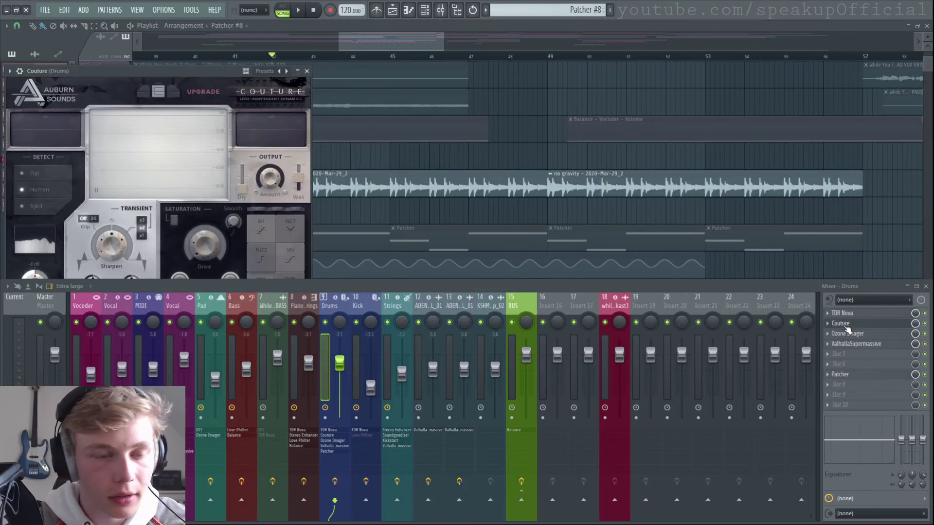
pyautogui.click(847, 333)
pyautogui.click(852, 344)
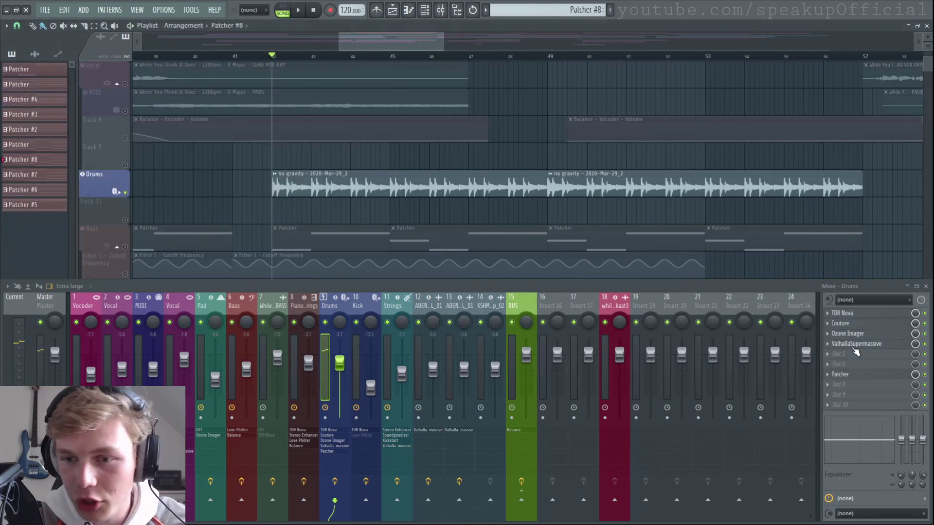
# - Open the Drums Patcher and inspect the TDR Nova and Fruity Stereo Enhancer in its upper branch
pyautogui.click(856, 374)
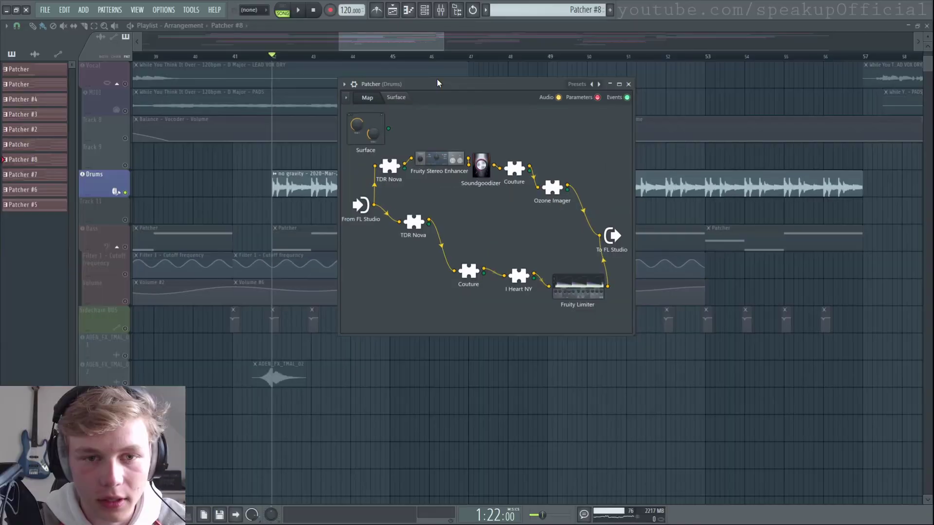
pyautogui.click(389, 170)
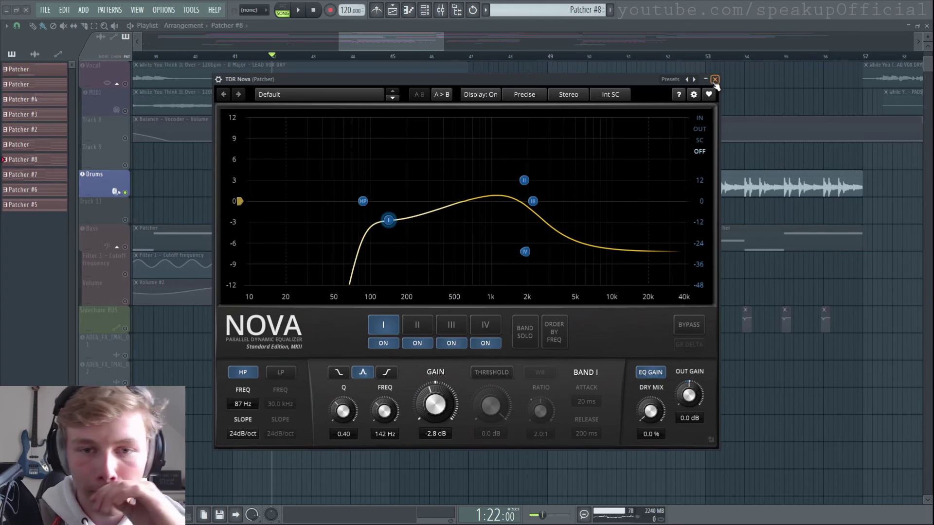
pyautogui.click(714, 80)
pyautogui.click(453, 162)
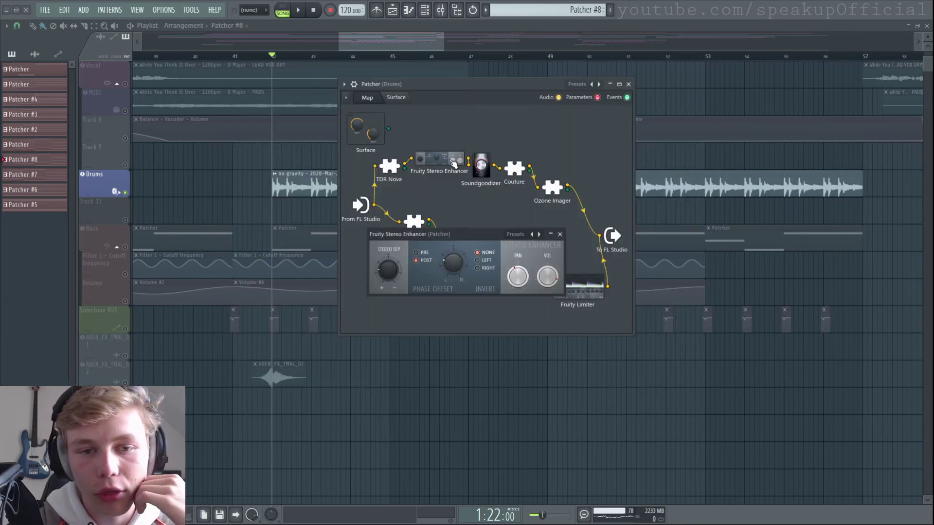
pyautogui.click(560, 235)
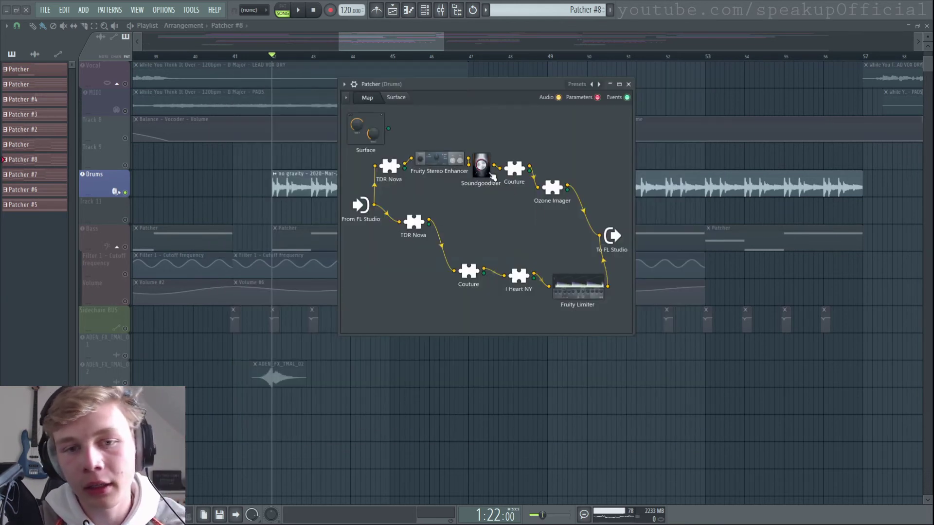
# - Inspect the Soundgoodizer, Couture and Ozone Imager in the upper branch of the Drums Patcher
pyautogui.click(489, 174)
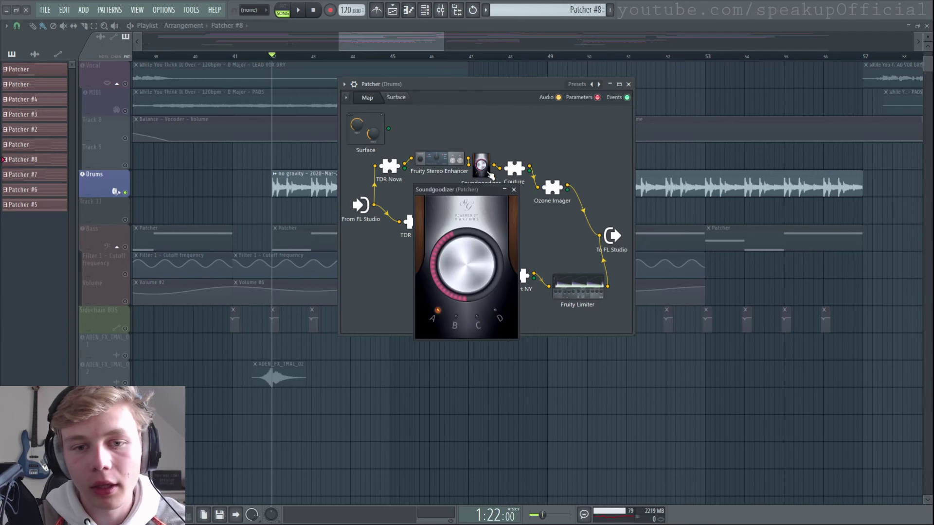
pyautogui.click(514, 190)
pyautogui.click(514, 168)
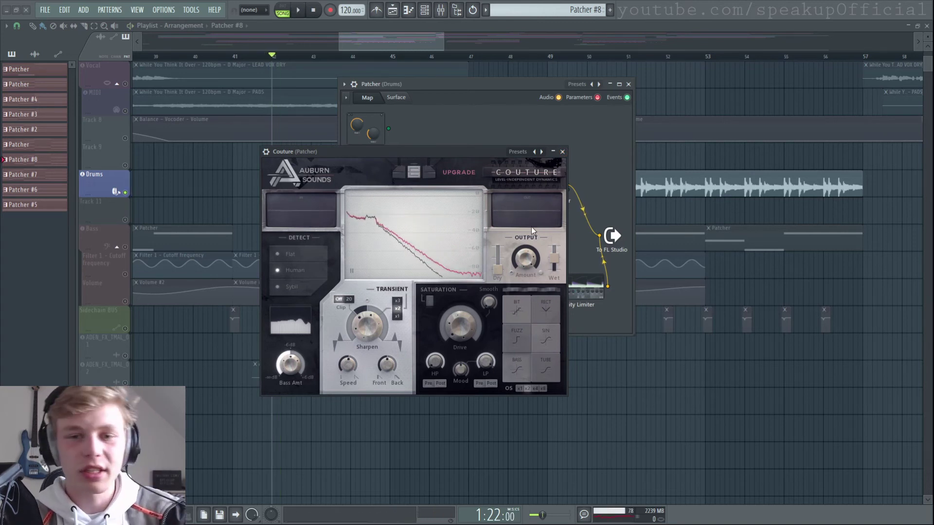
pyautogui.click(562, 151)
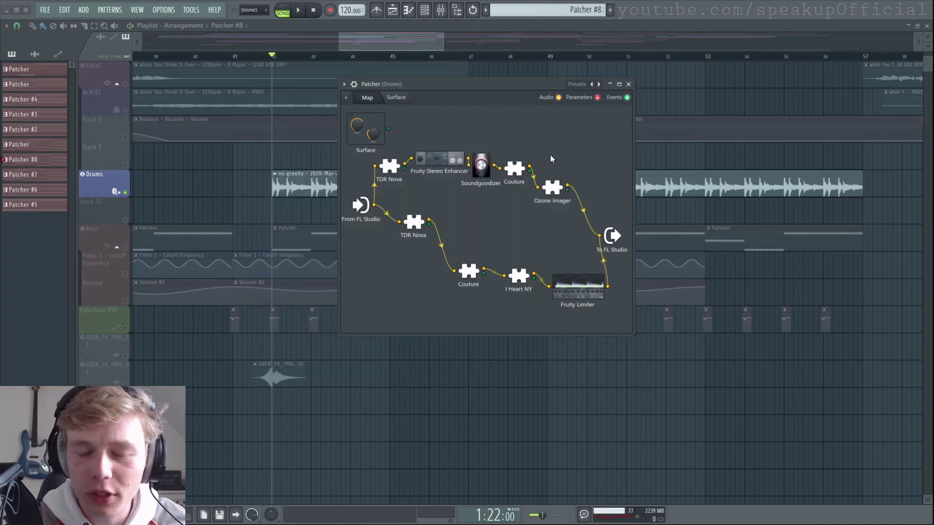
pyautogui.click(550, 187)
pyautogui.click(607, 176)
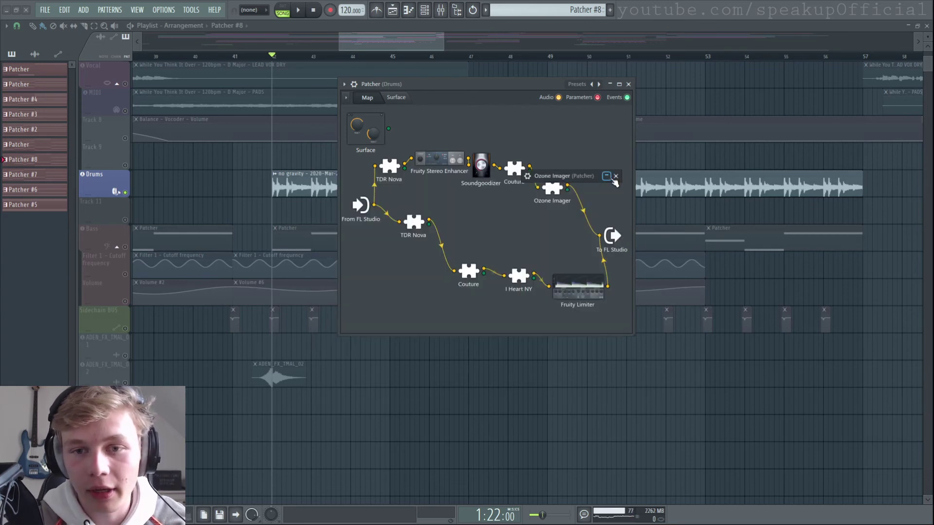
pyautogui.click(615, 177)
# - Inspect the TDR Nova and Couture in the lower branch of the Drums Patcher
pyautogui.click(414, 223)
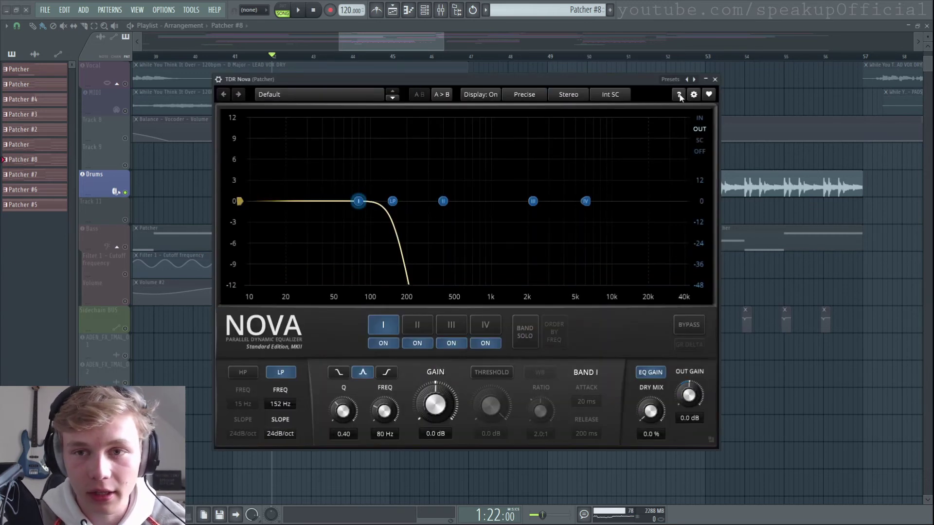
pyautogui.click(715, 79)
pyautogui.click(472, 276)
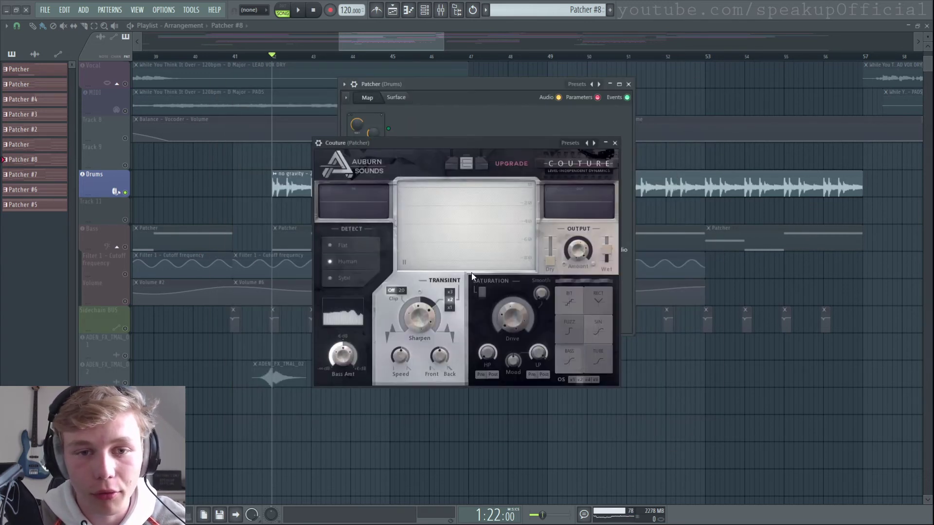
pyautogui.click(615, 143)
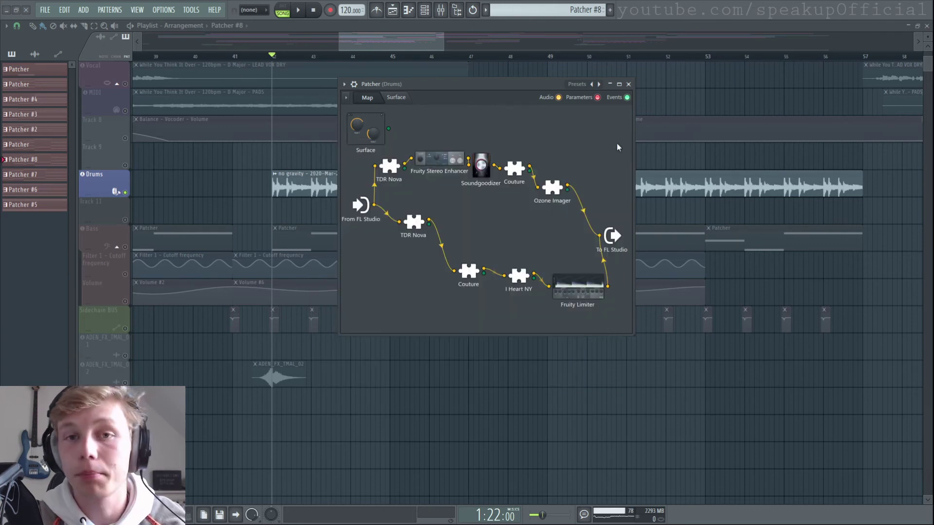
# - Inspect the I Heart NY and Fruity Limiter in the lower branch of the Drums Patcher, and close the Patcher
pyautogui.click(518, 277)
pyautogui.click(579, 104)
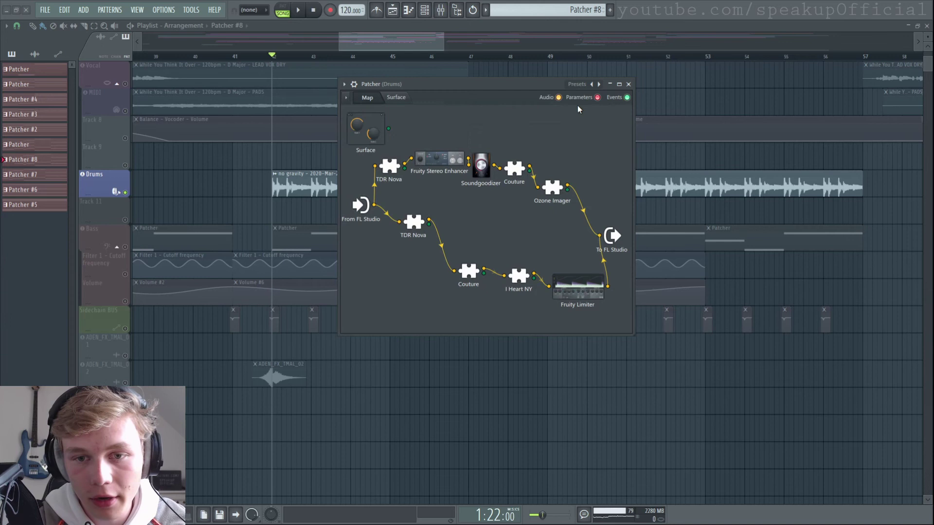
pyautogui.click(585, 290)
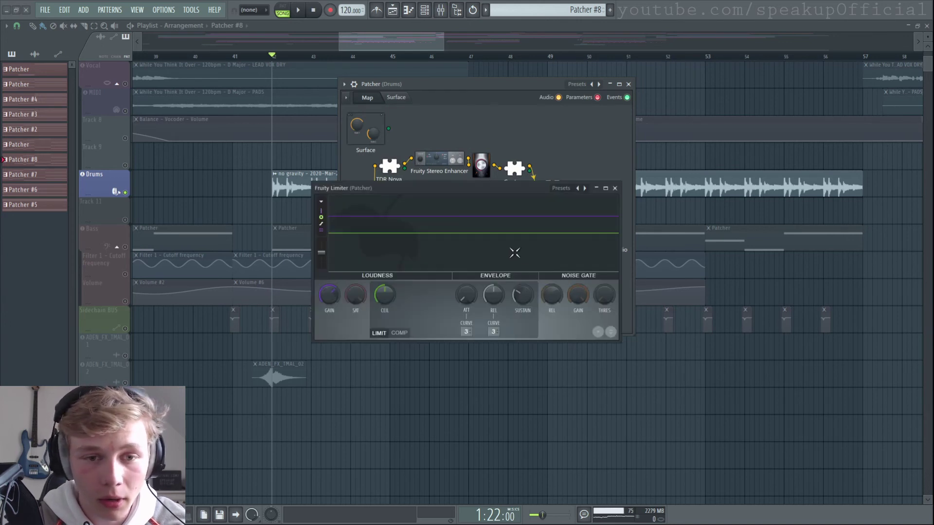
pyautogui.moveTo(586, 190); pyautogui.dragTo(474, 330)
pyautogui.click(501, 321)
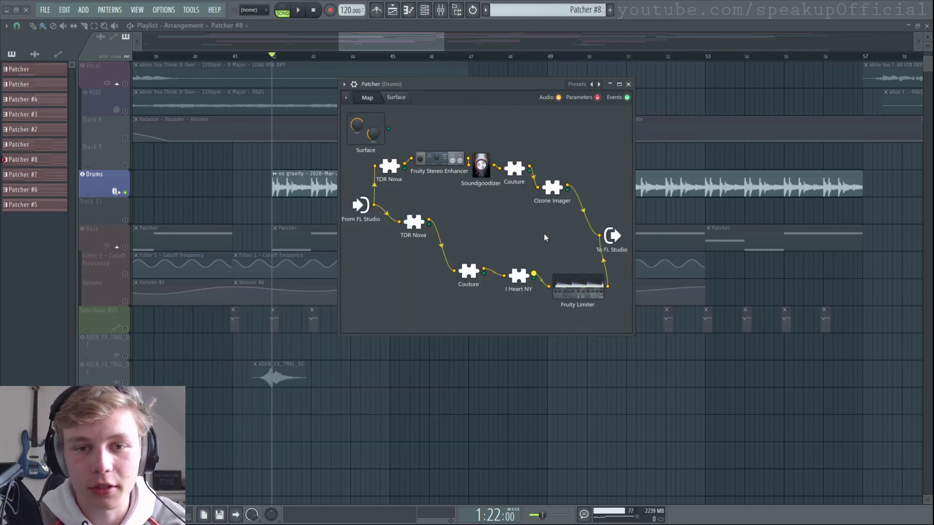
pyautogui.click(630, 85)
# - Unsolo the Drums track and play the full arrangement from just before bar 41, then stop playback
pyautogui.press('space')
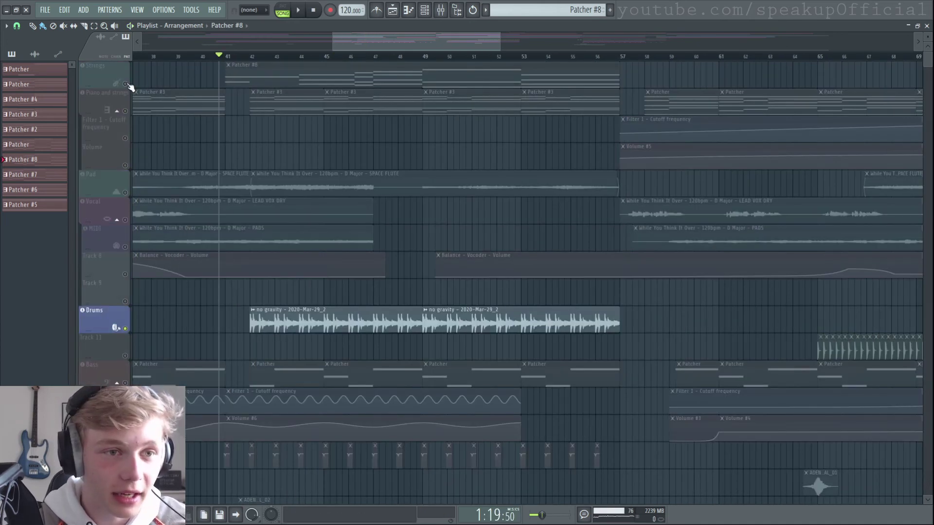
pyautogui.rightClick(126, 86)
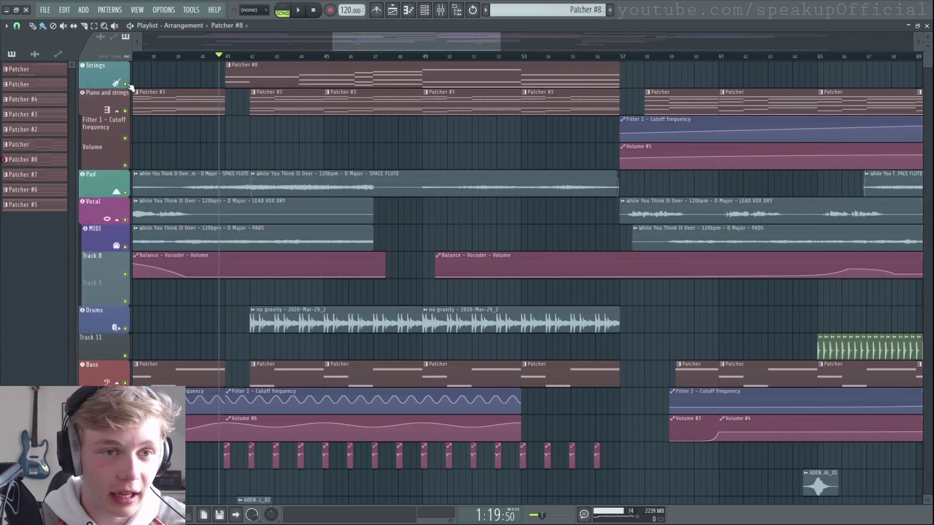
pyautogui.scroll(-4, 256, 168)
pyautogui.scroll(10, 257, 168)
pyautogui.press('space')
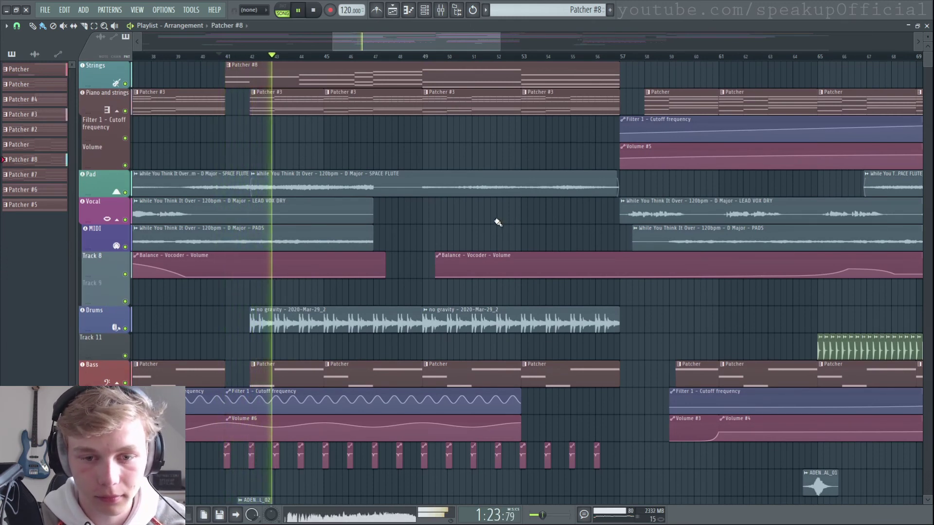
pyautogui.scroll(-2, 497, 222)
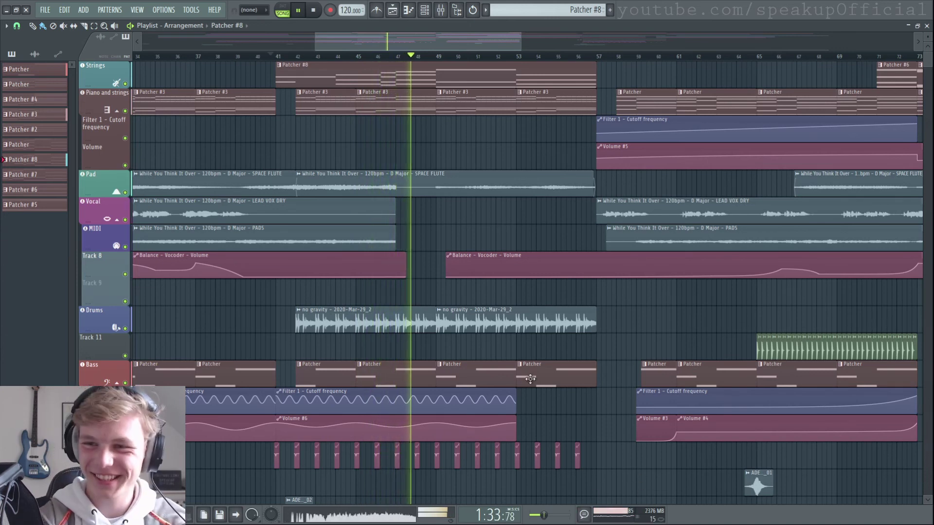
pyautogui.scroll(-3, 378, 302)
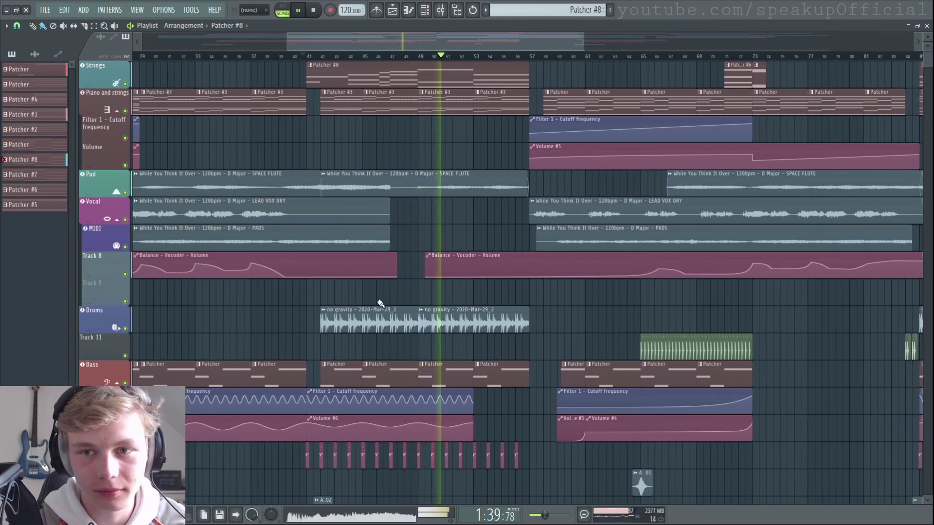
pyautogui.press('space')
# - Look over the whole arrangement, from the Strings track down to the sound effect tracks below the Sidechain BUS
pyautogui.scroll(-3, 464, 287)
pyautogui.scroll(2, 463, 287)
pyautogui.scroll(-2, 557, 307)
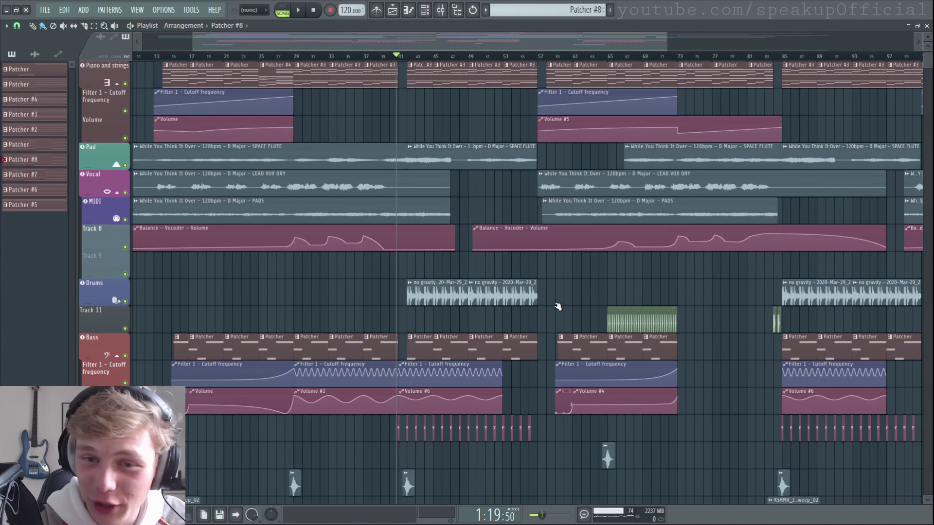
pyautogui.scroll(-2, 557, 307)
pyautogui.scroll(-2, 613, 292)
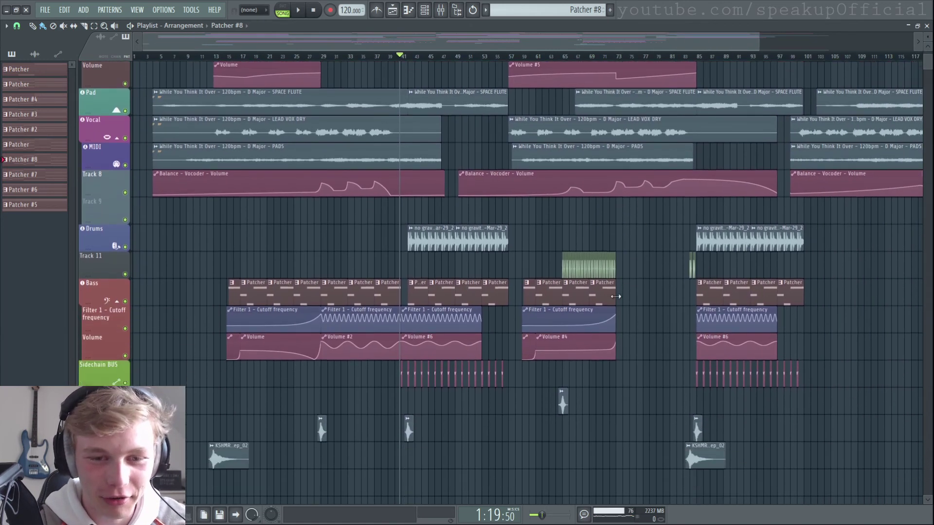
pyautogui.scroll(3, 615, 296)
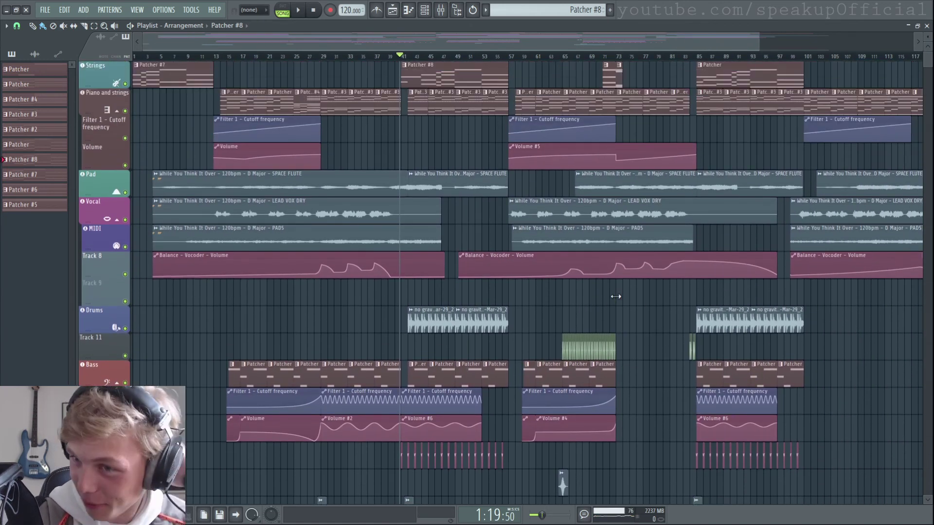
pyautogui.scroll(-9, 616, 296)
pyautogui.scroll(3, 194, 323)
pyautogui.scroll(-2, 510, 354)
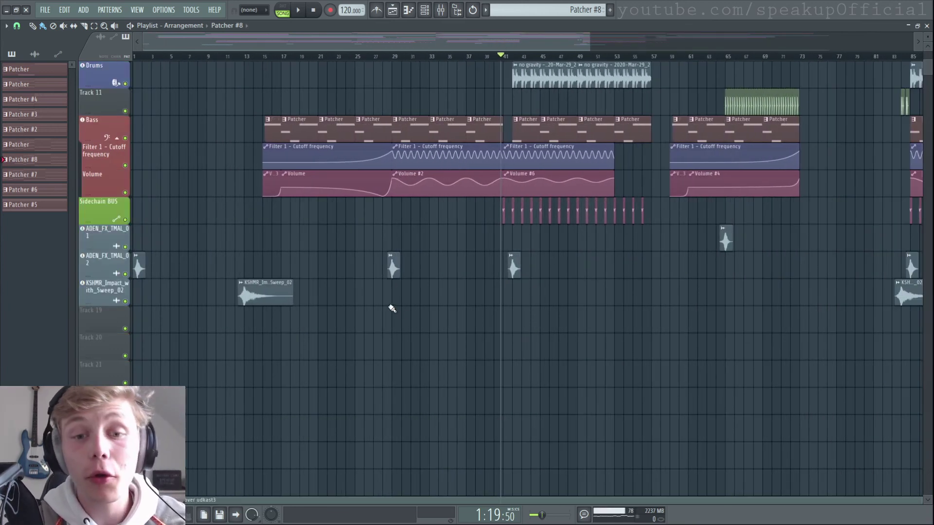
# - Solo the ADEN_FX_TMAL_01, ADEN_FX_TMAL_02 and KSHMR_Impact_with_Sweep_02 tracks together and play them from the start of the song
pyautogui.keyDown('ctrl'); pyautogui.click(125, 301); pyautogui.keyUp('ctrl')
pyautogui.click(125, 274)
pyautogui.click(125, 246)
pyautogui.scroll(-2, 333, 345)
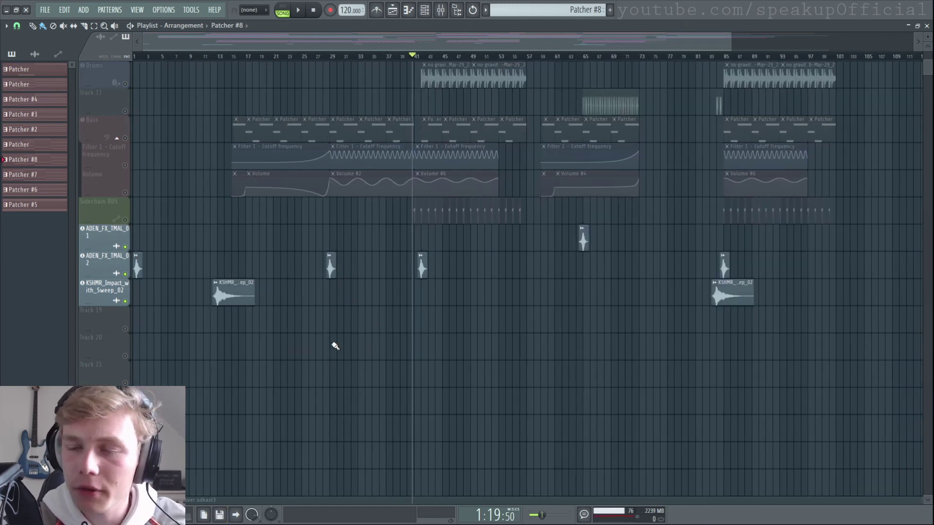
pyautogui.press('space')
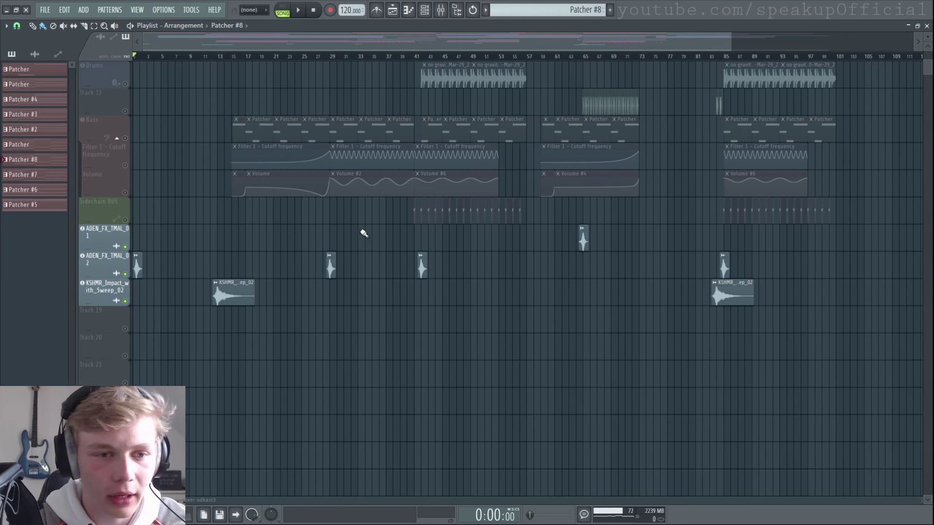
pyautogui.scroll(1, 308, 233)
pyautogui.press('space')
pyautogui.scroll(4, 162, 225)
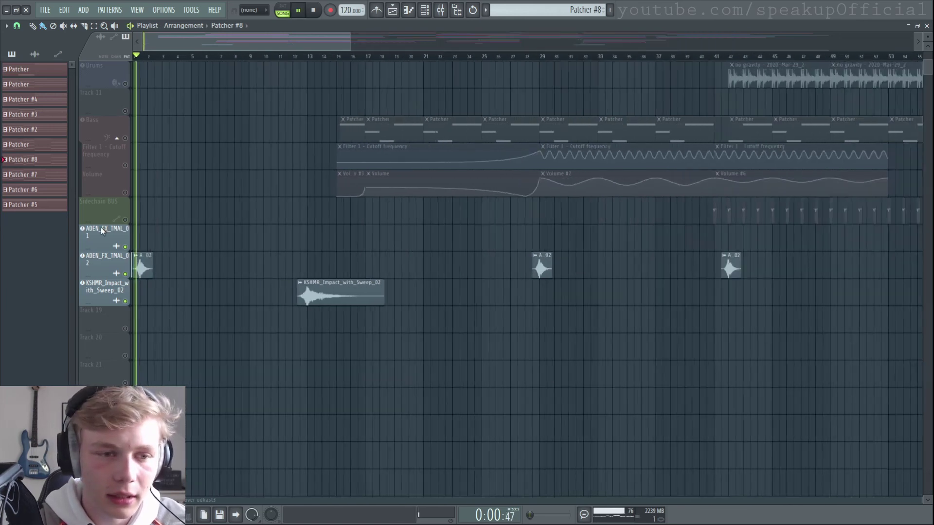
# - Play the ADEN_FX_TMAL_02 clip that leads into bar 29
pyautogui.scroll(3, 100, 226)
pyautogui.scroll(-2, 186, 228)
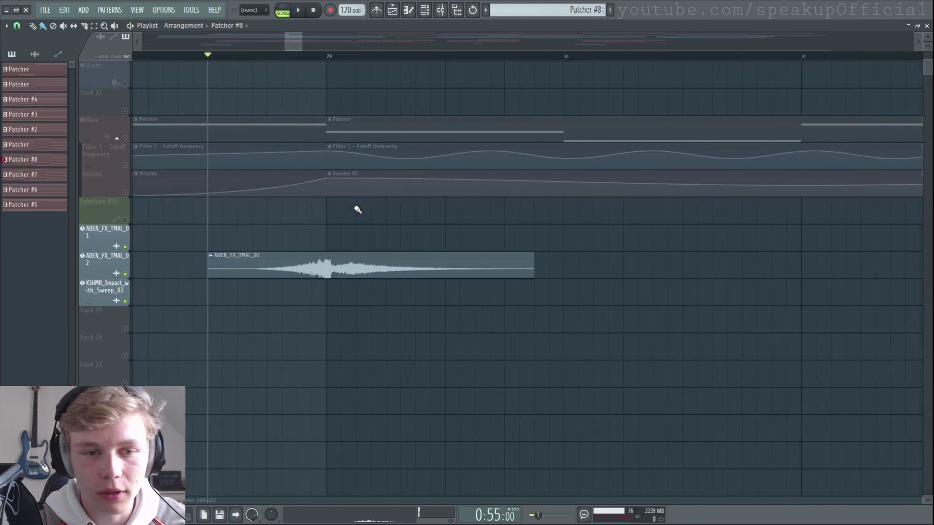
pyautogui.scroll(-1, 355, 207)
pyautogui.press('space')
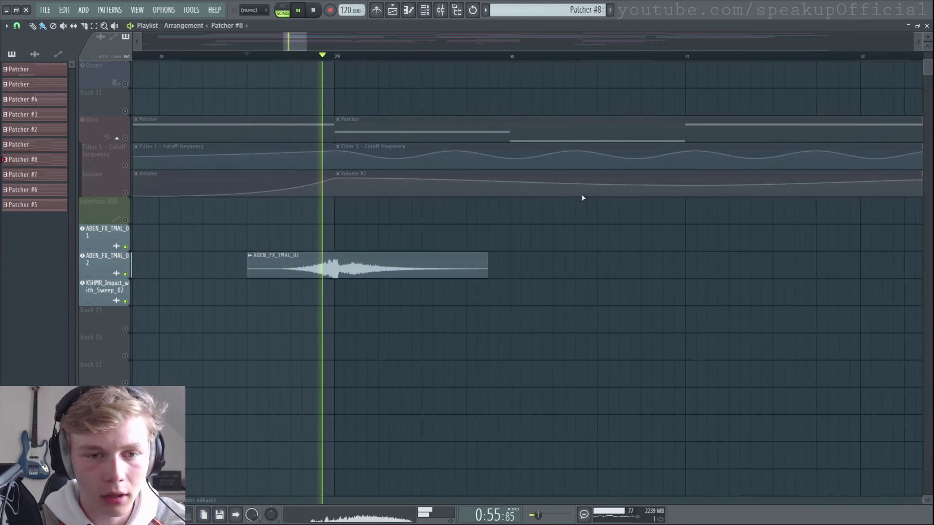
# - Review the effect clips around bar 85 and return to the full arrangement with all tracks unsoloed
pyautogui.scroll(-4, 226, 194)
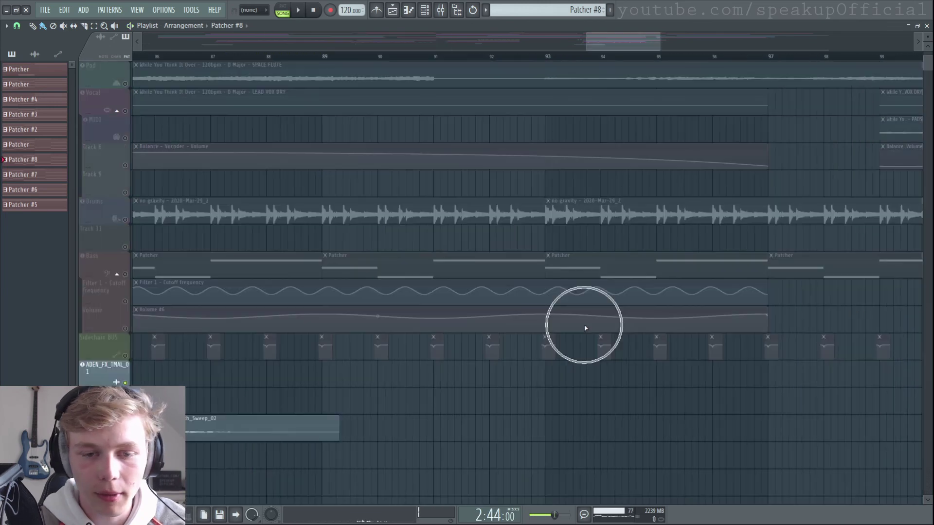
pyautogui.hscroll(-3, 632, 311)
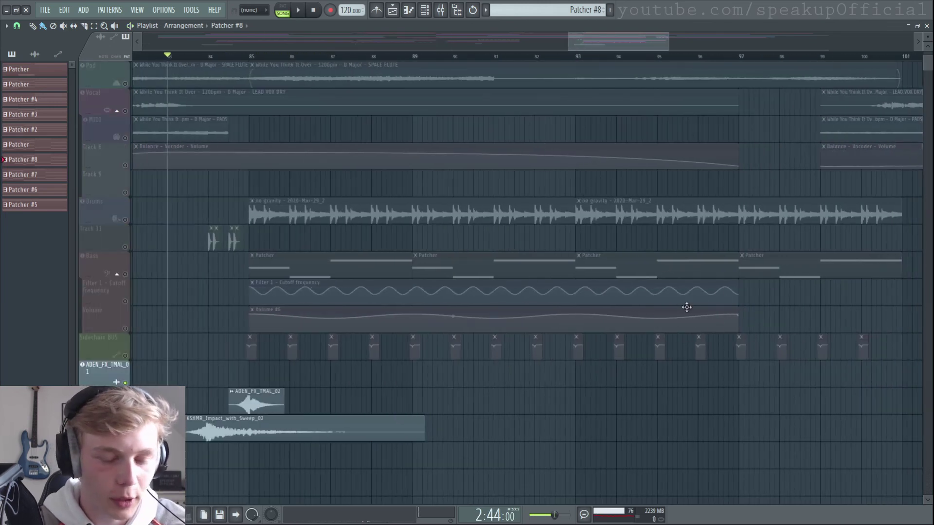
pyautogui.scroll(-5, 686, 308)
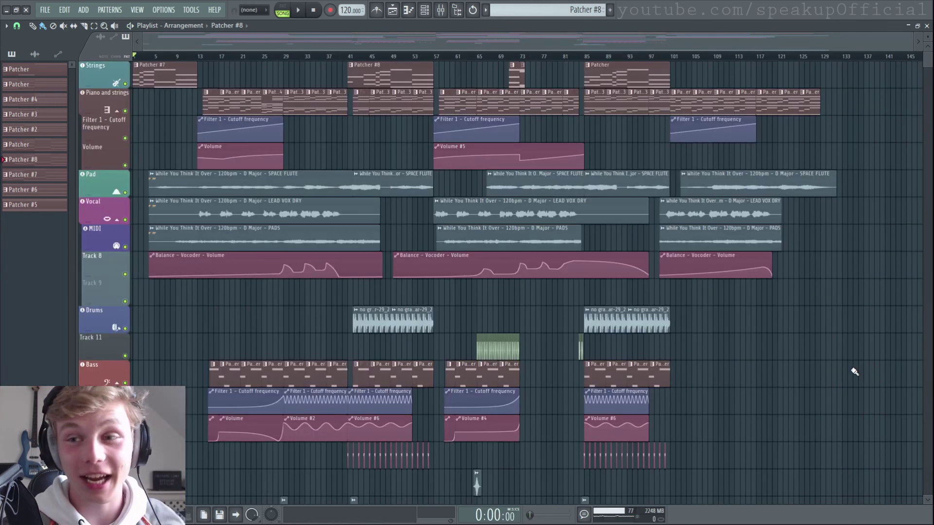